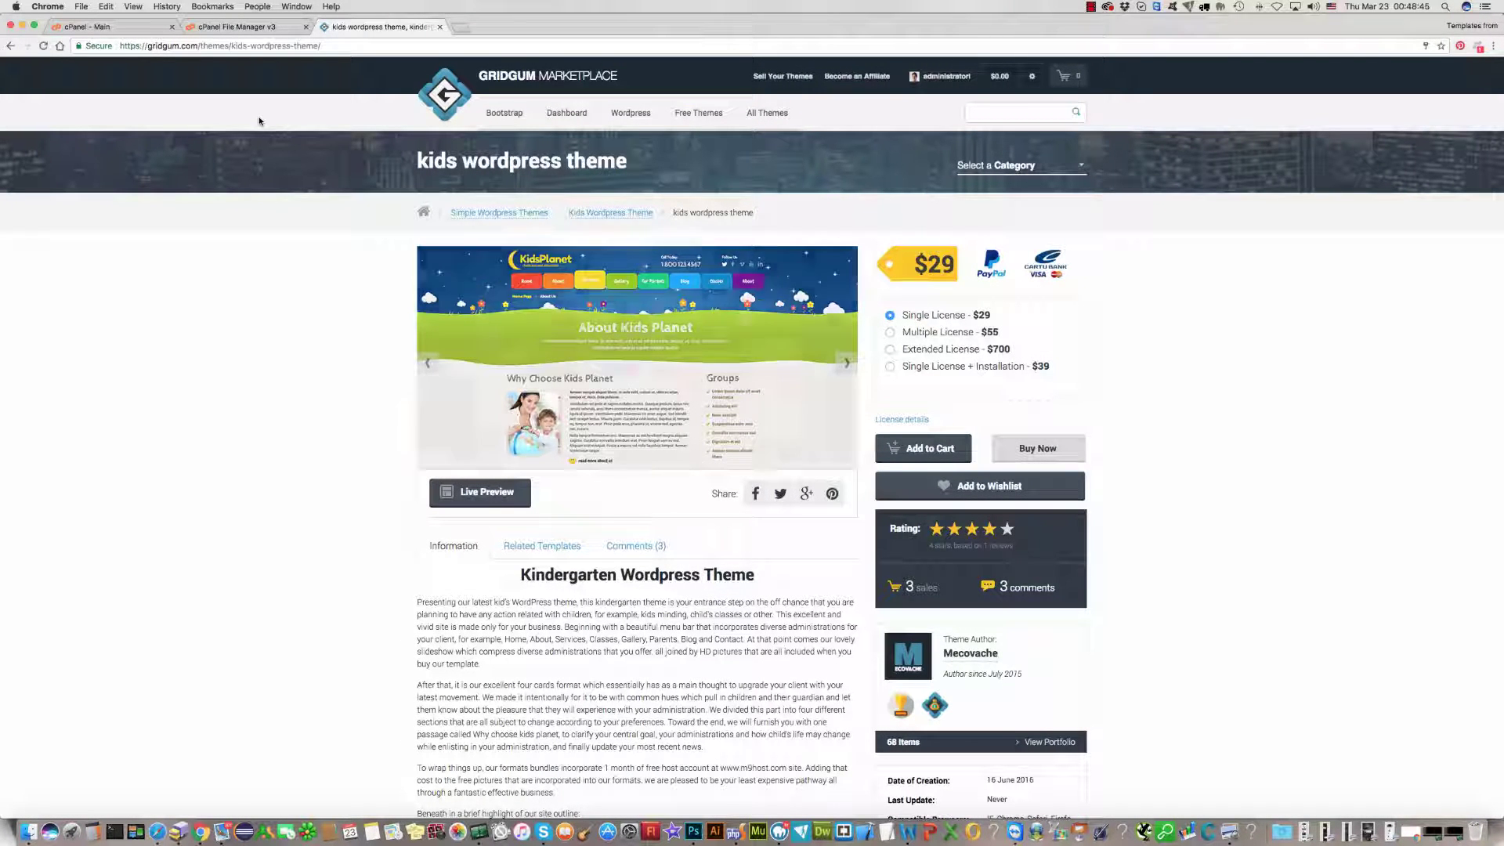
Step: Switch from the Gridgum Kids Planet theme page to the cPanel - Main dashboard
click(130, 29)
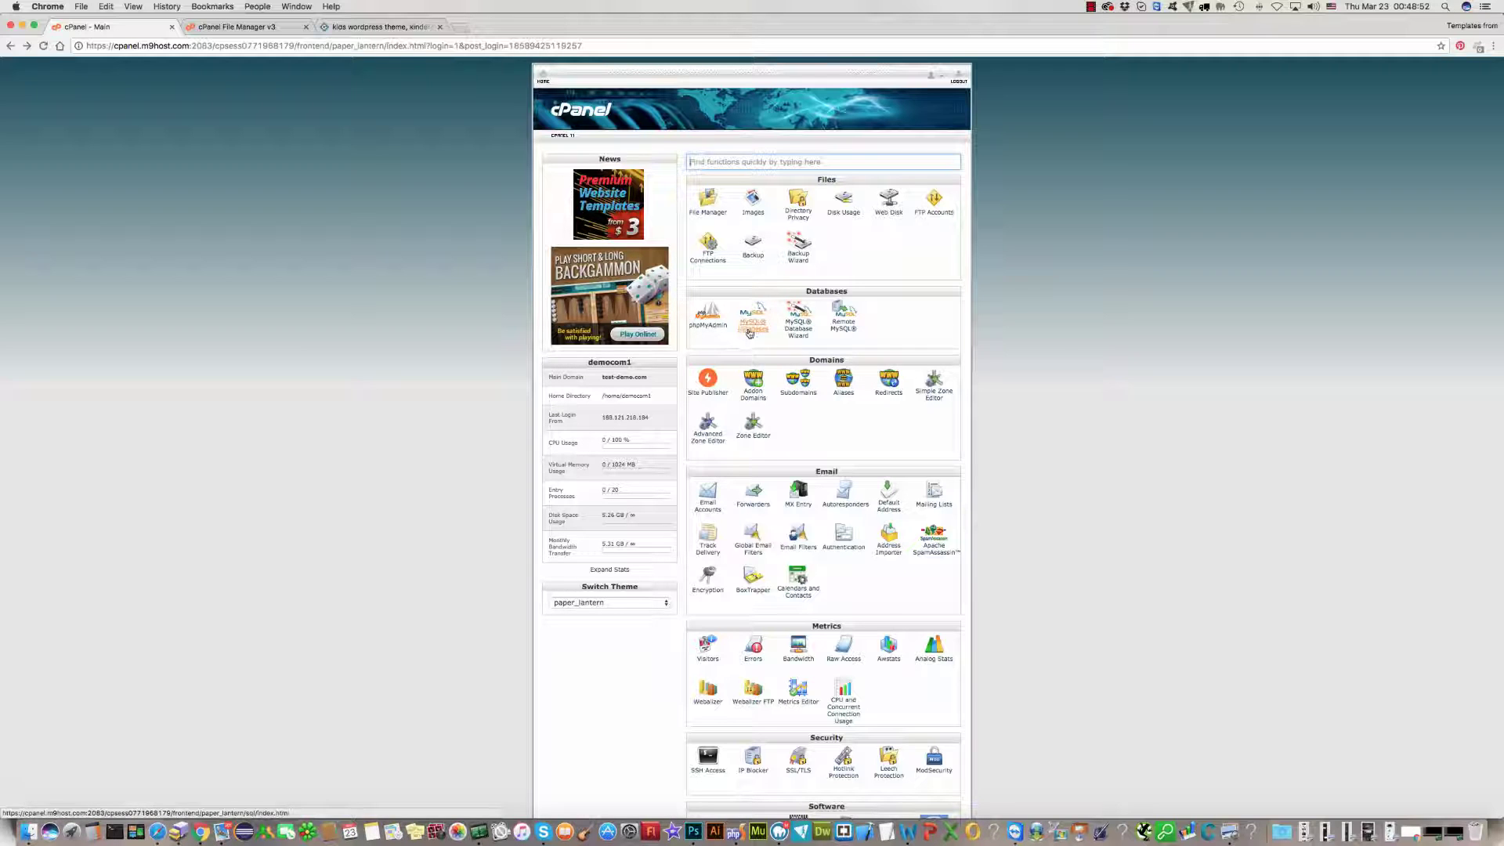
Step: Create the MySQL database 'kids' (democom1_kids) and return to the MySQL Databases page
click(751, 330)
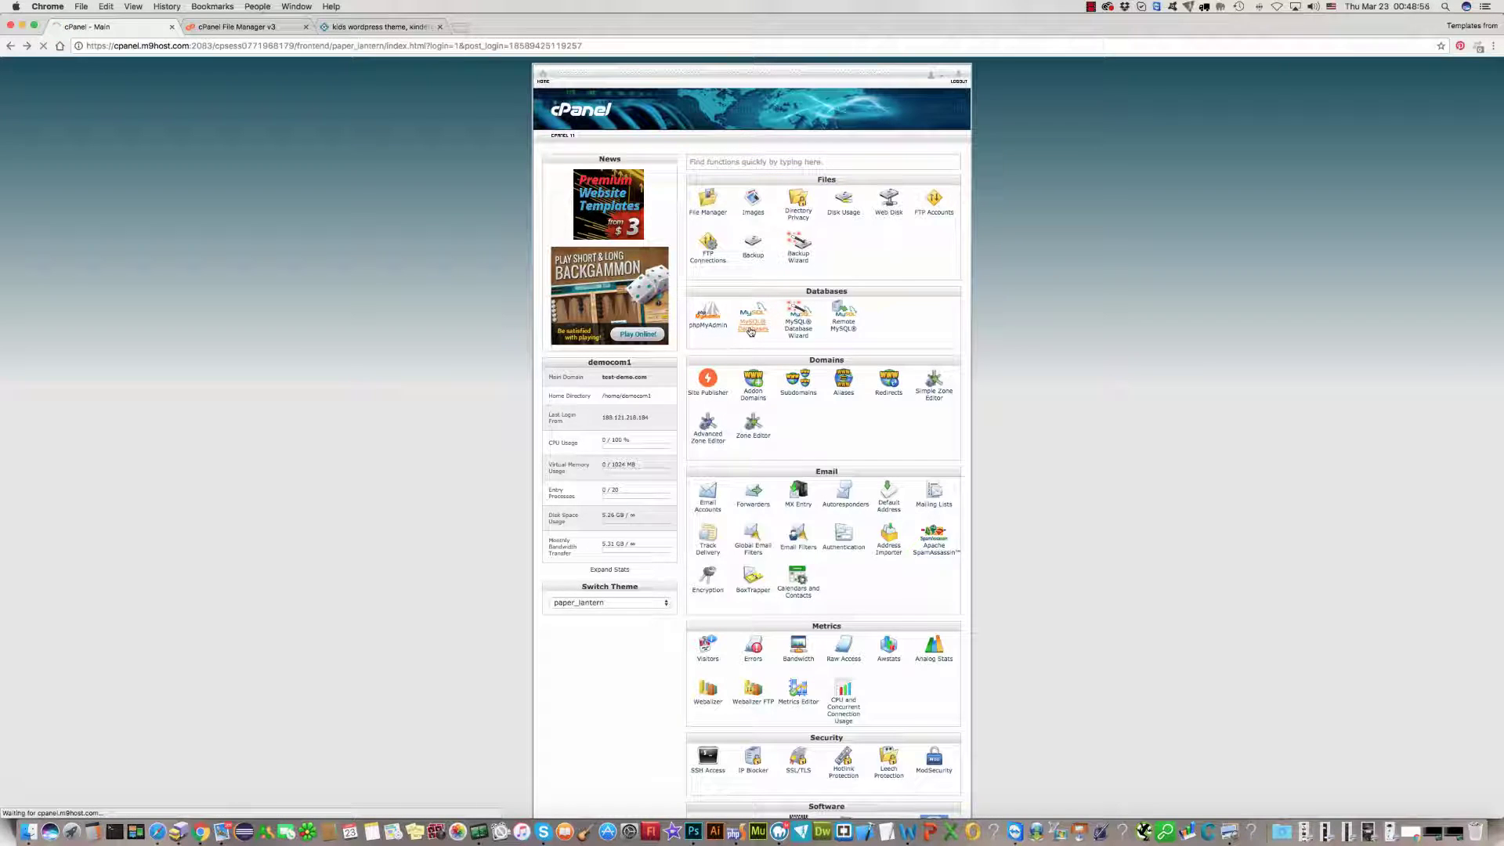
click(645, 285)
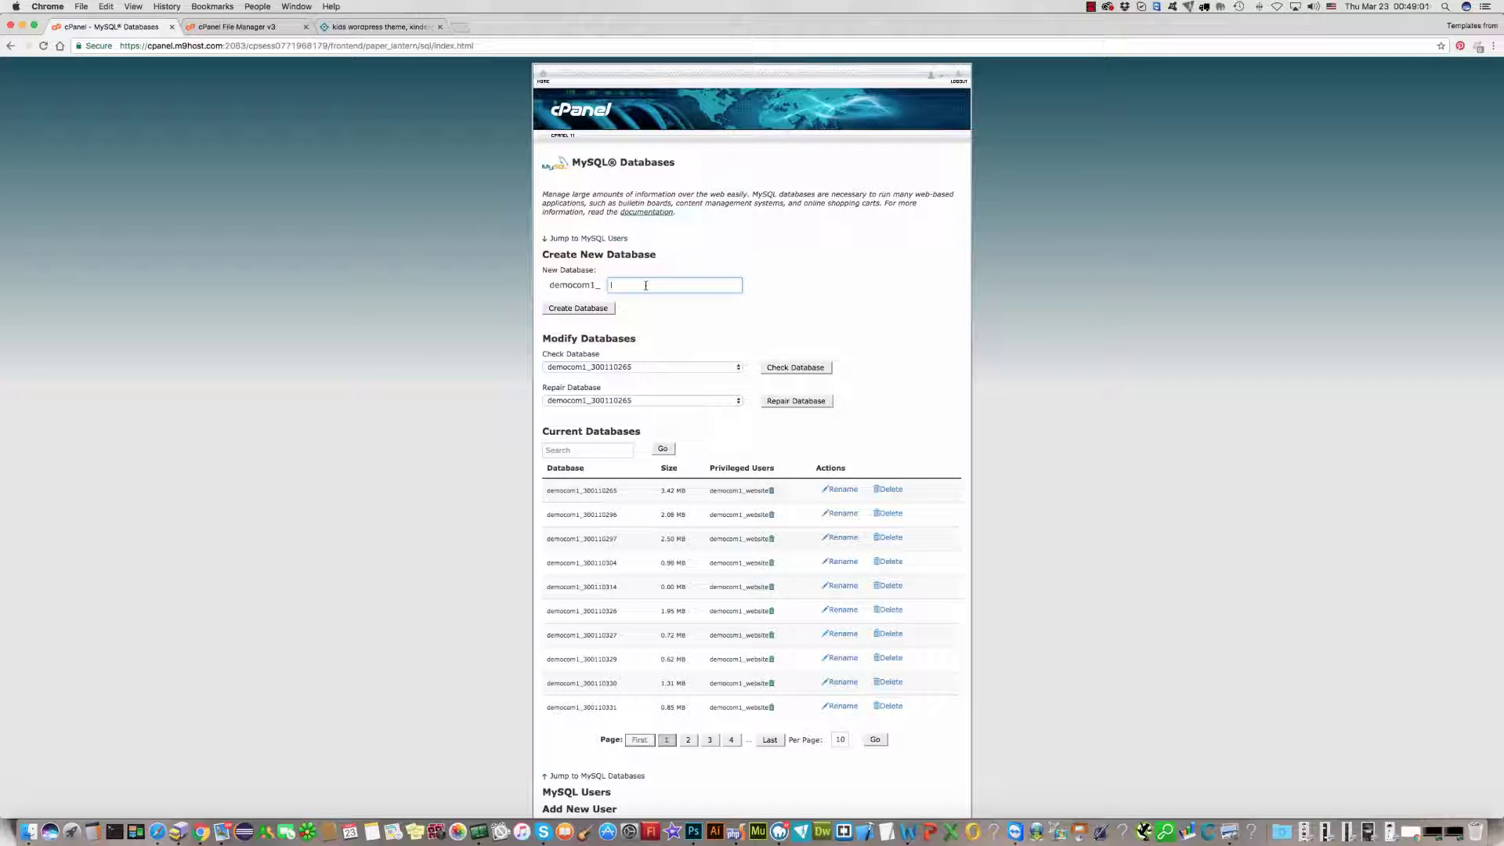
text(kids)
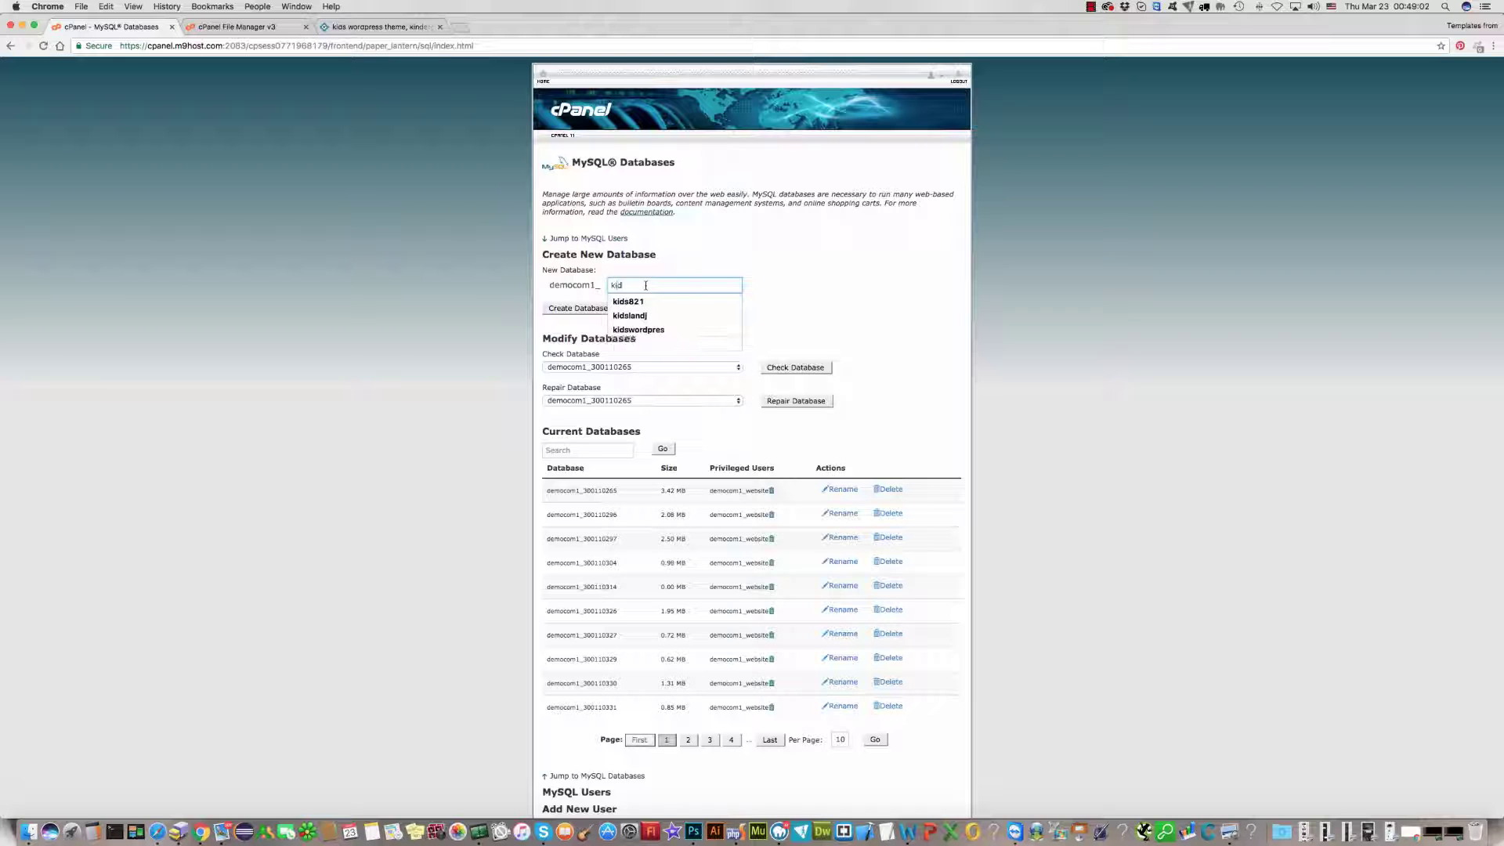
click(694, 271)
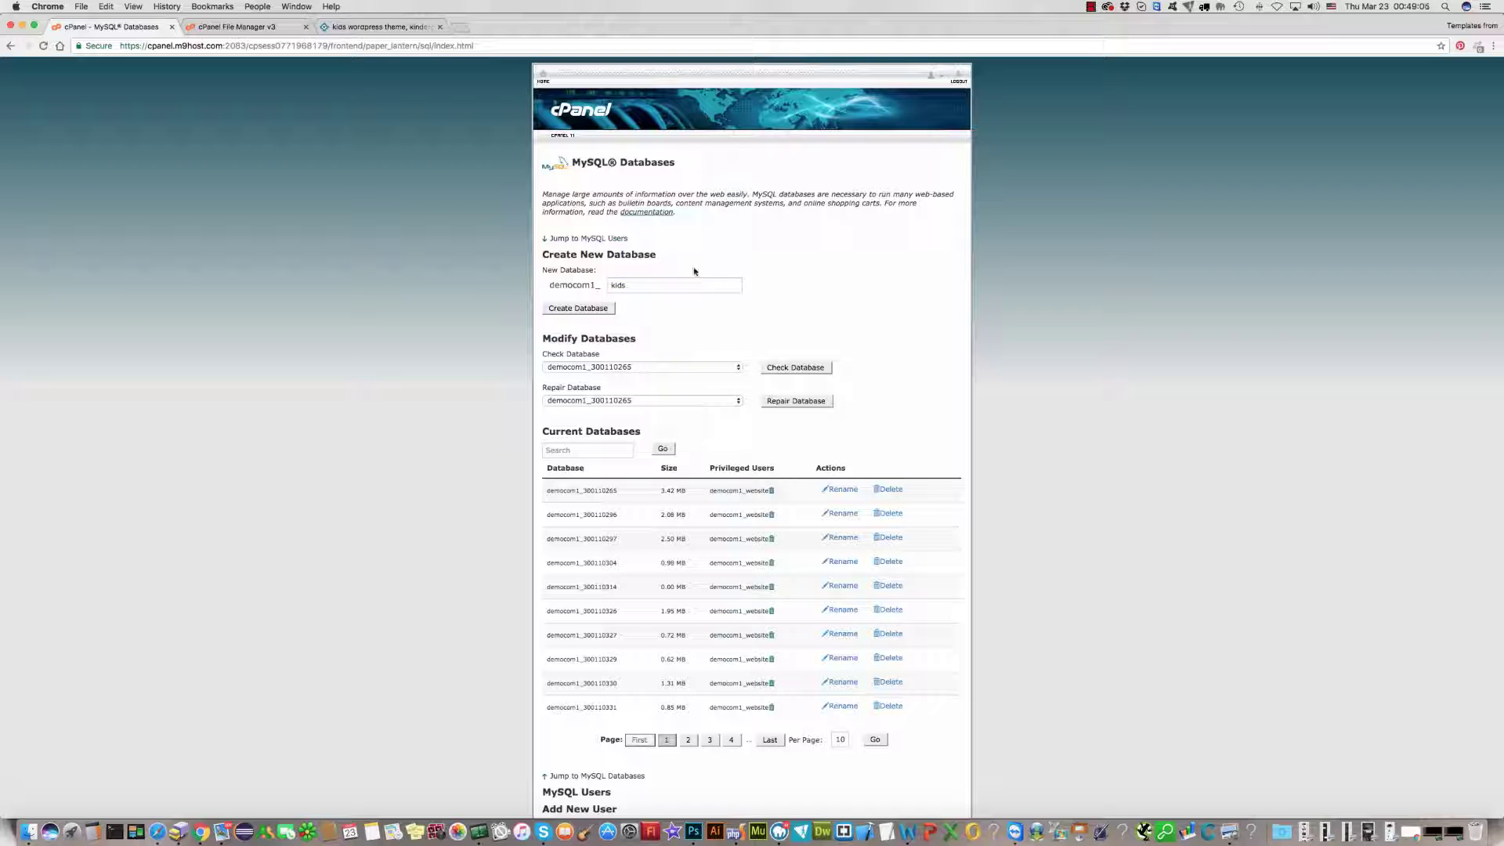
click(579, 310)
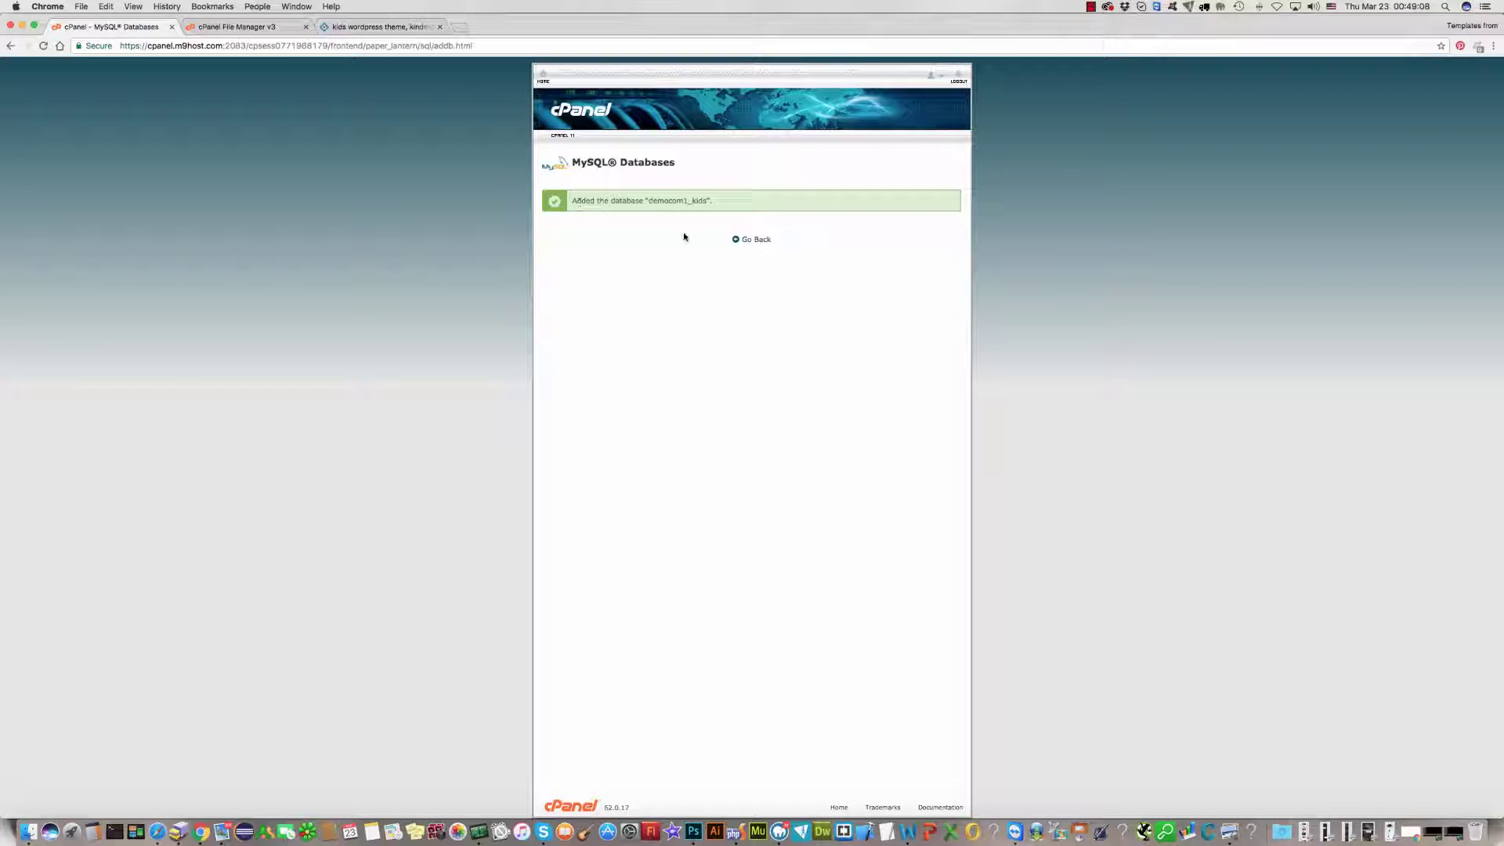
click(748, 239)
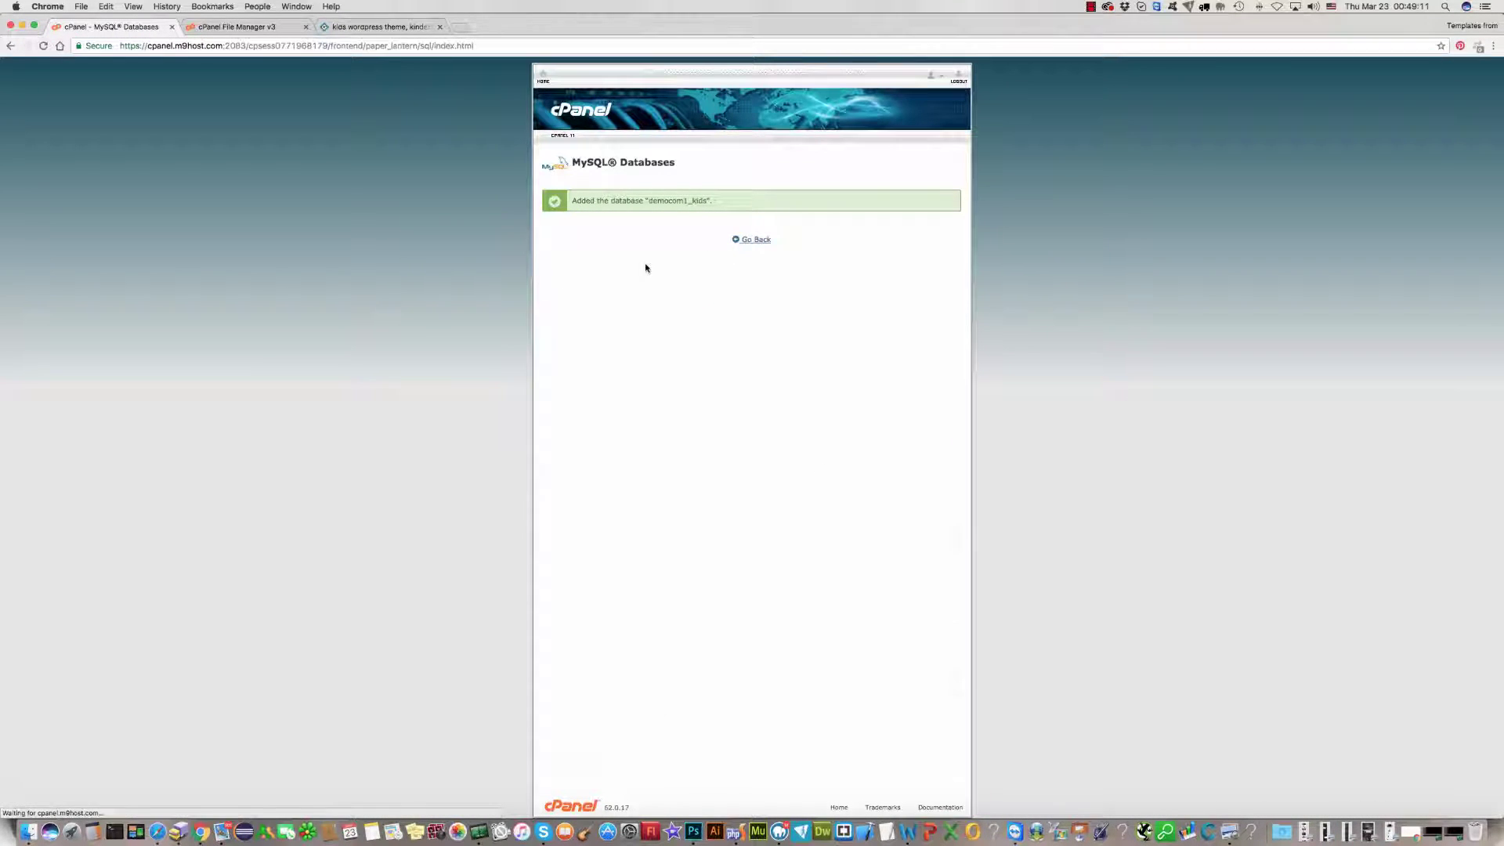
Step: Enter the new MySQL user's username under Add New User
scroll(1026, 420, down, 3)
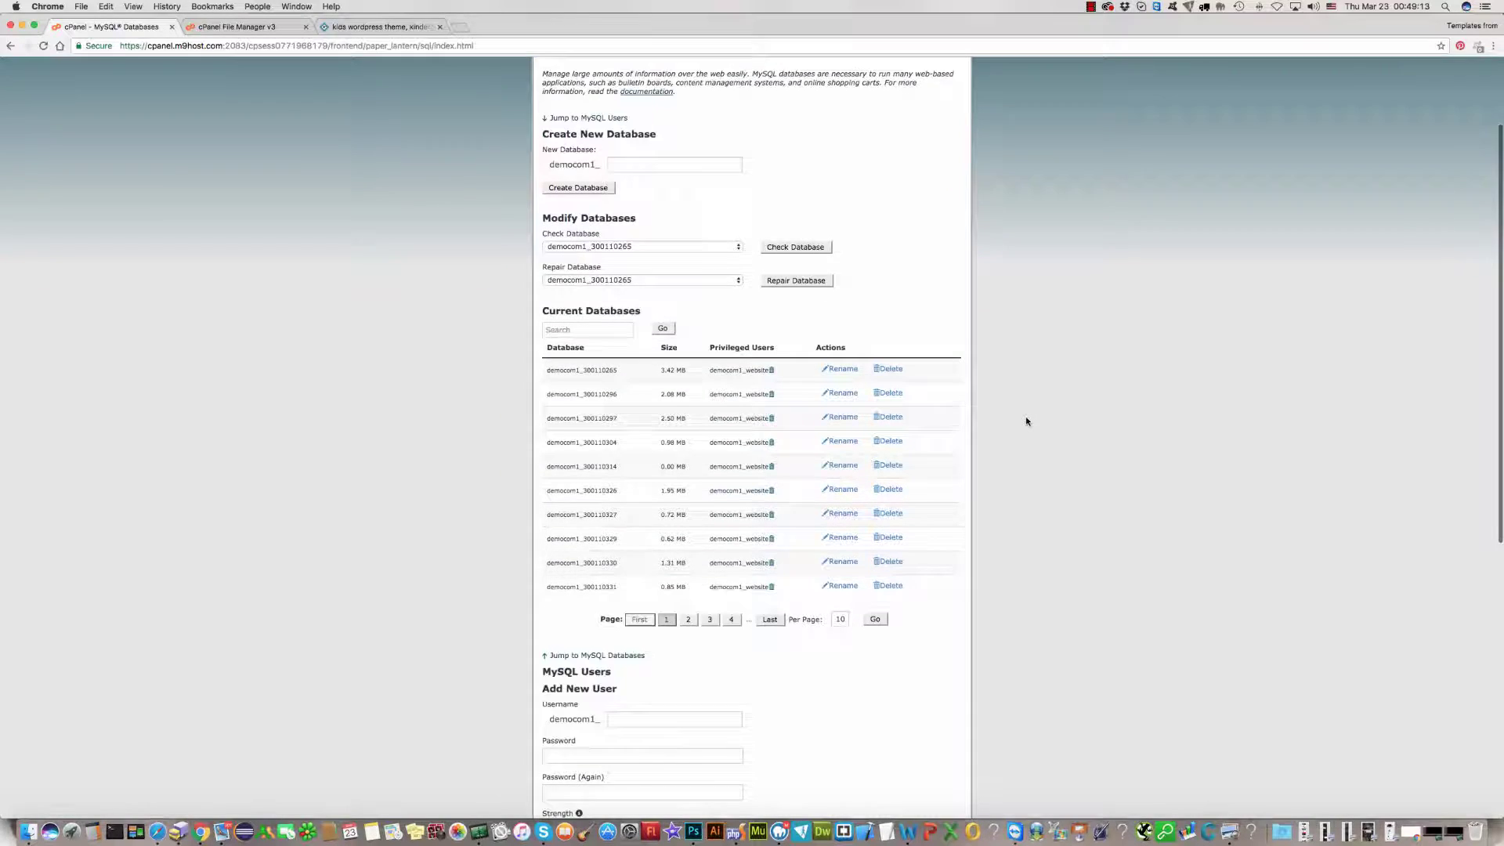
scroll(1025, 421, down, 3)
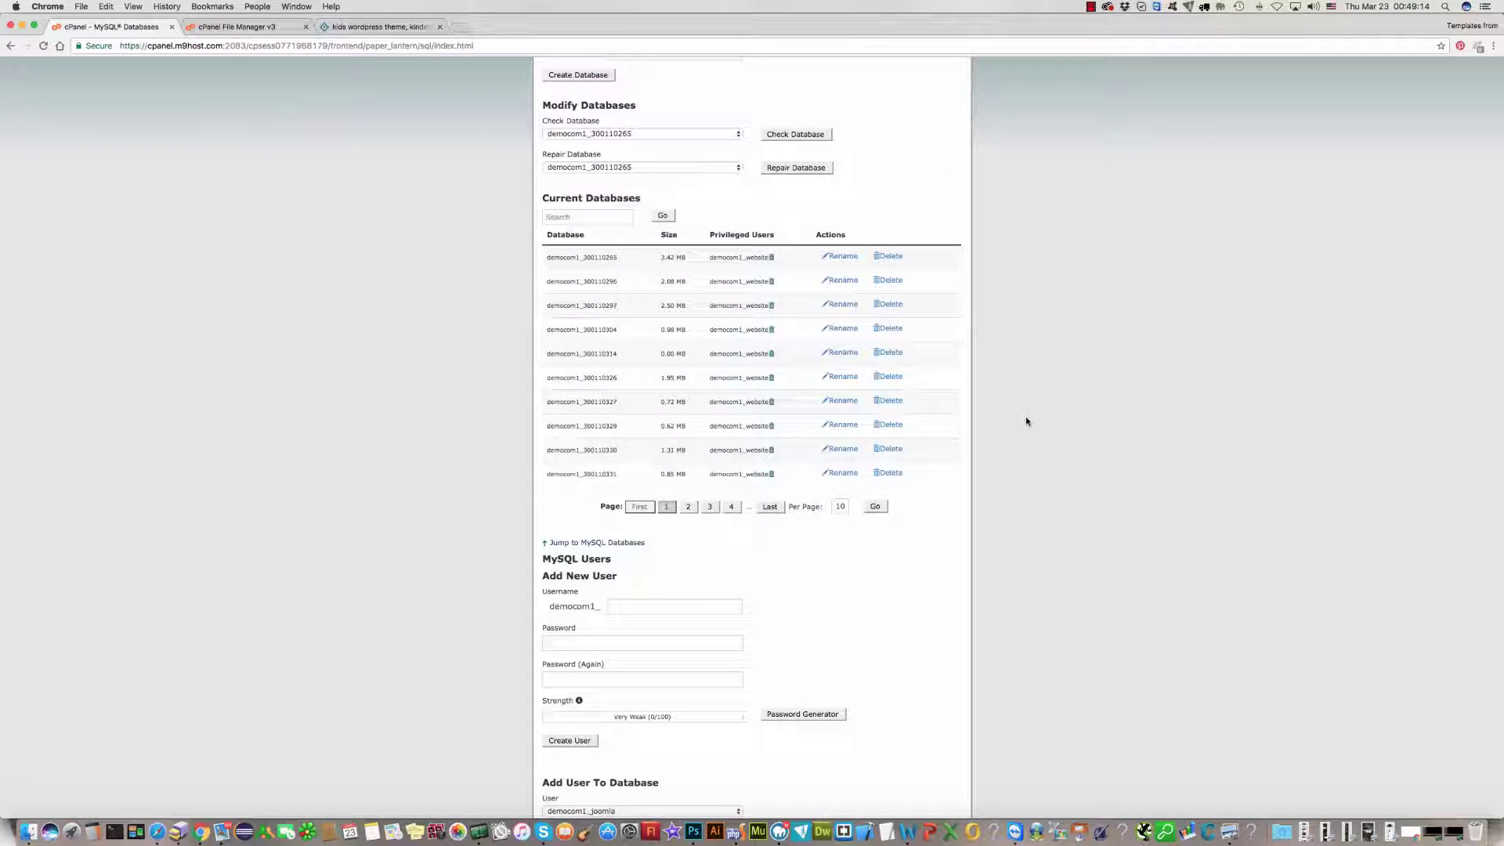
scroll(1026, 421, down, 2)
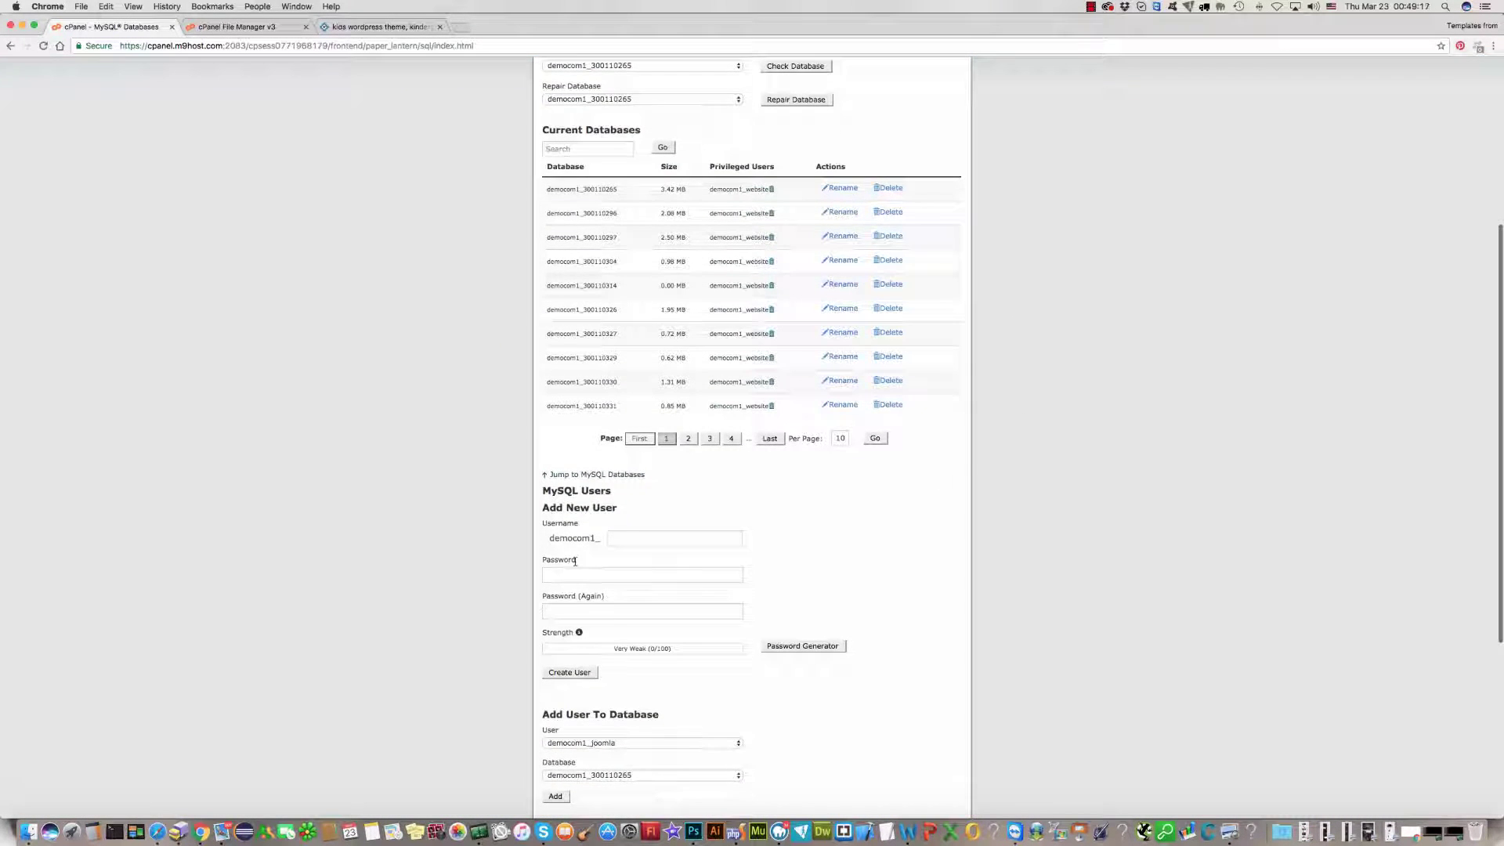
click(633, 538)
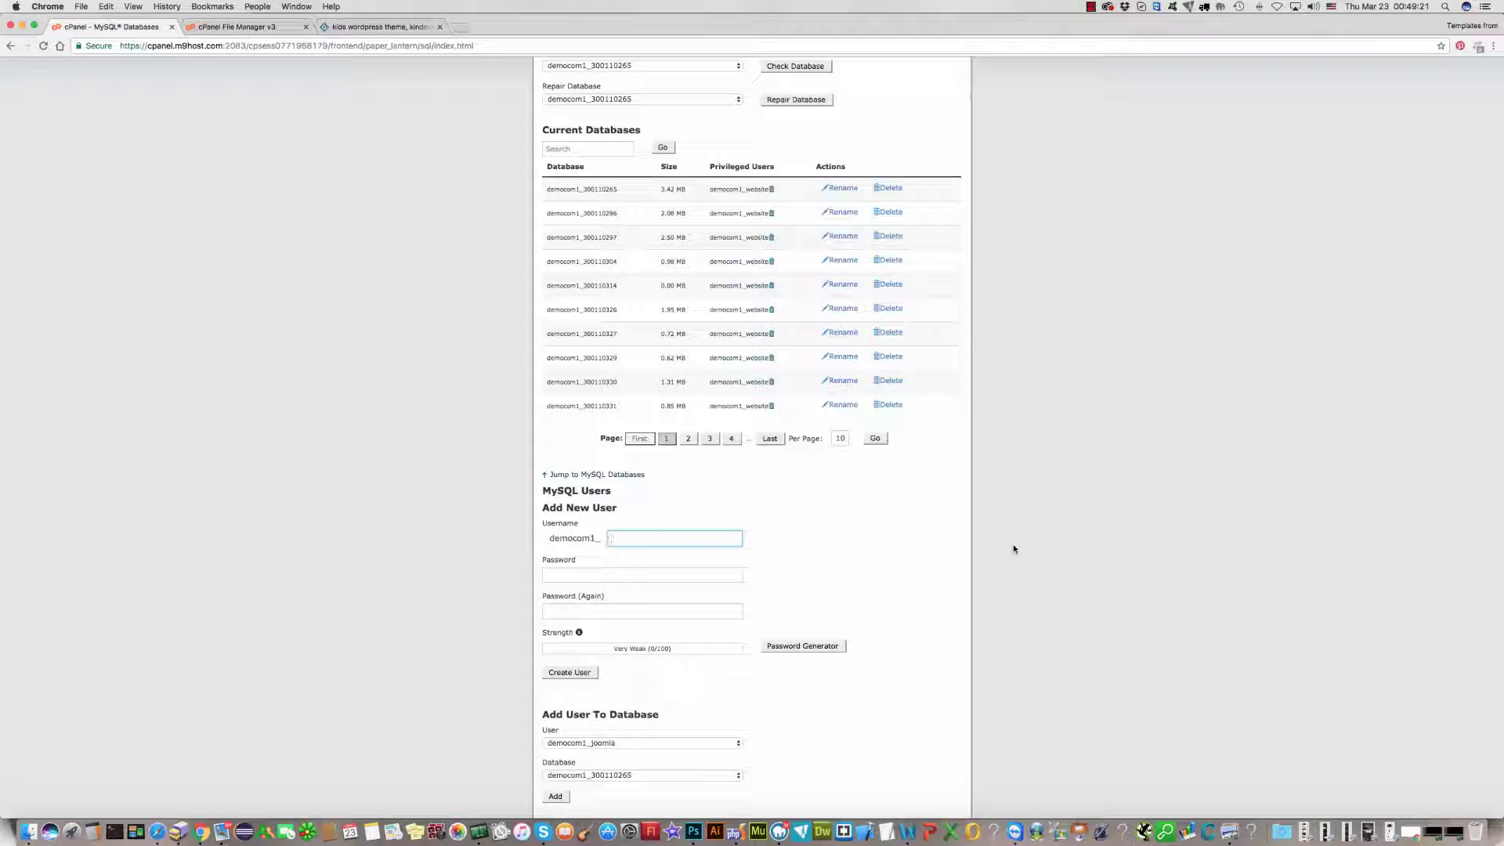
text(g)
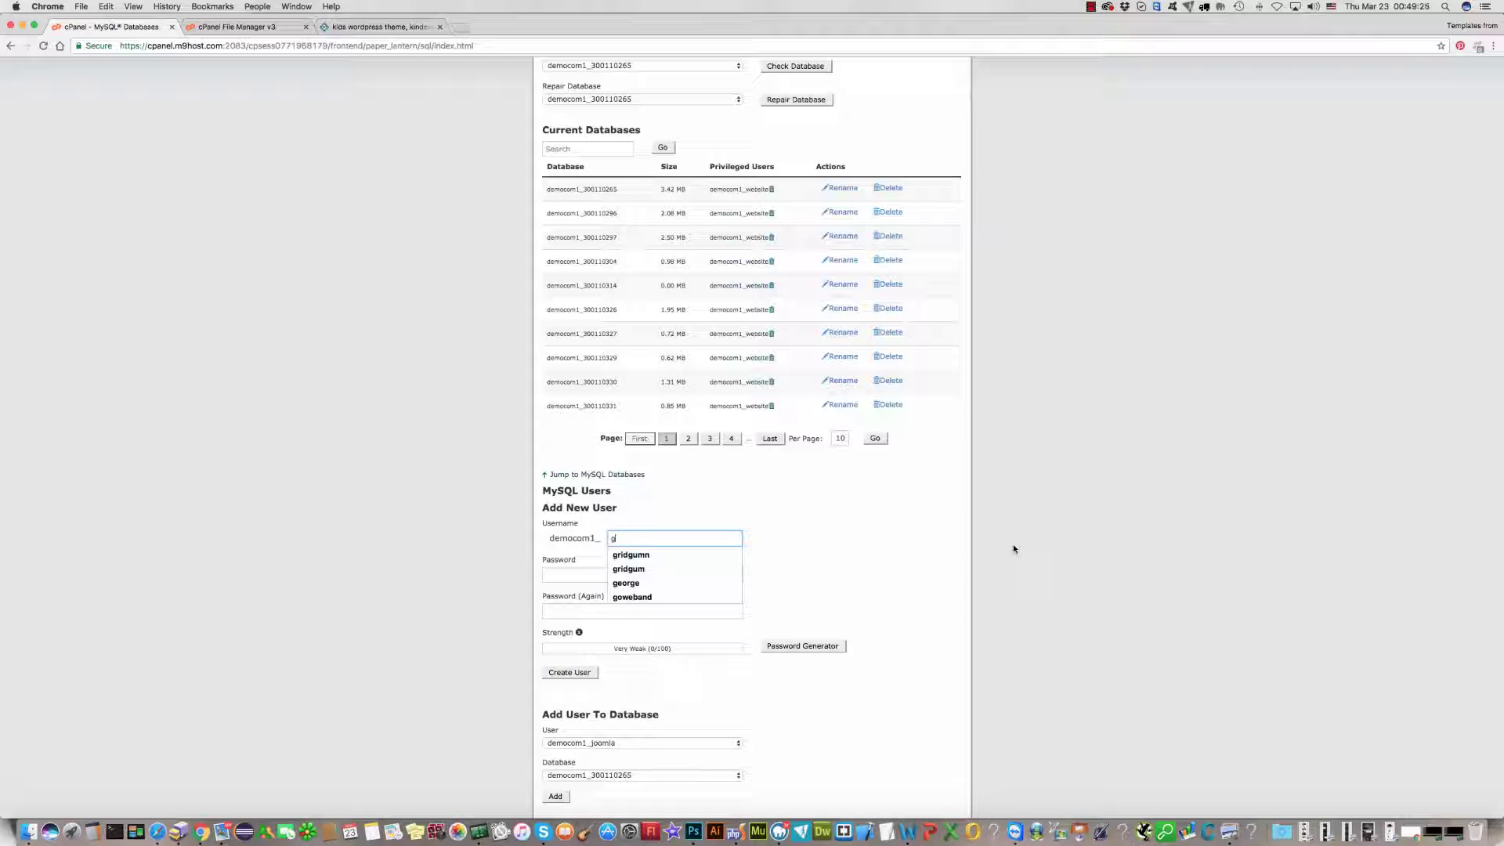
key(BackSpace)
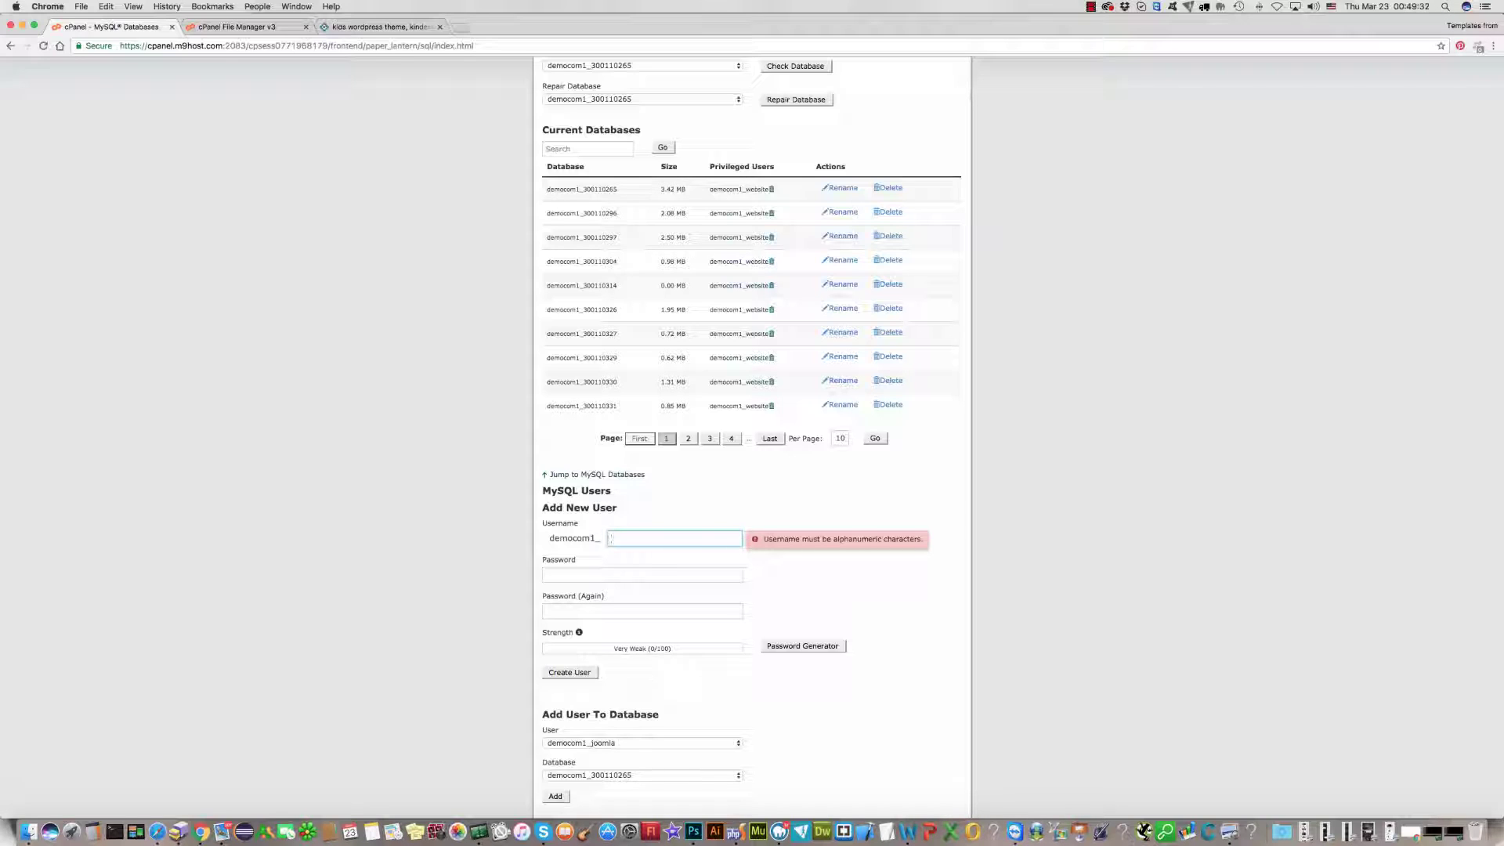
text(tom)
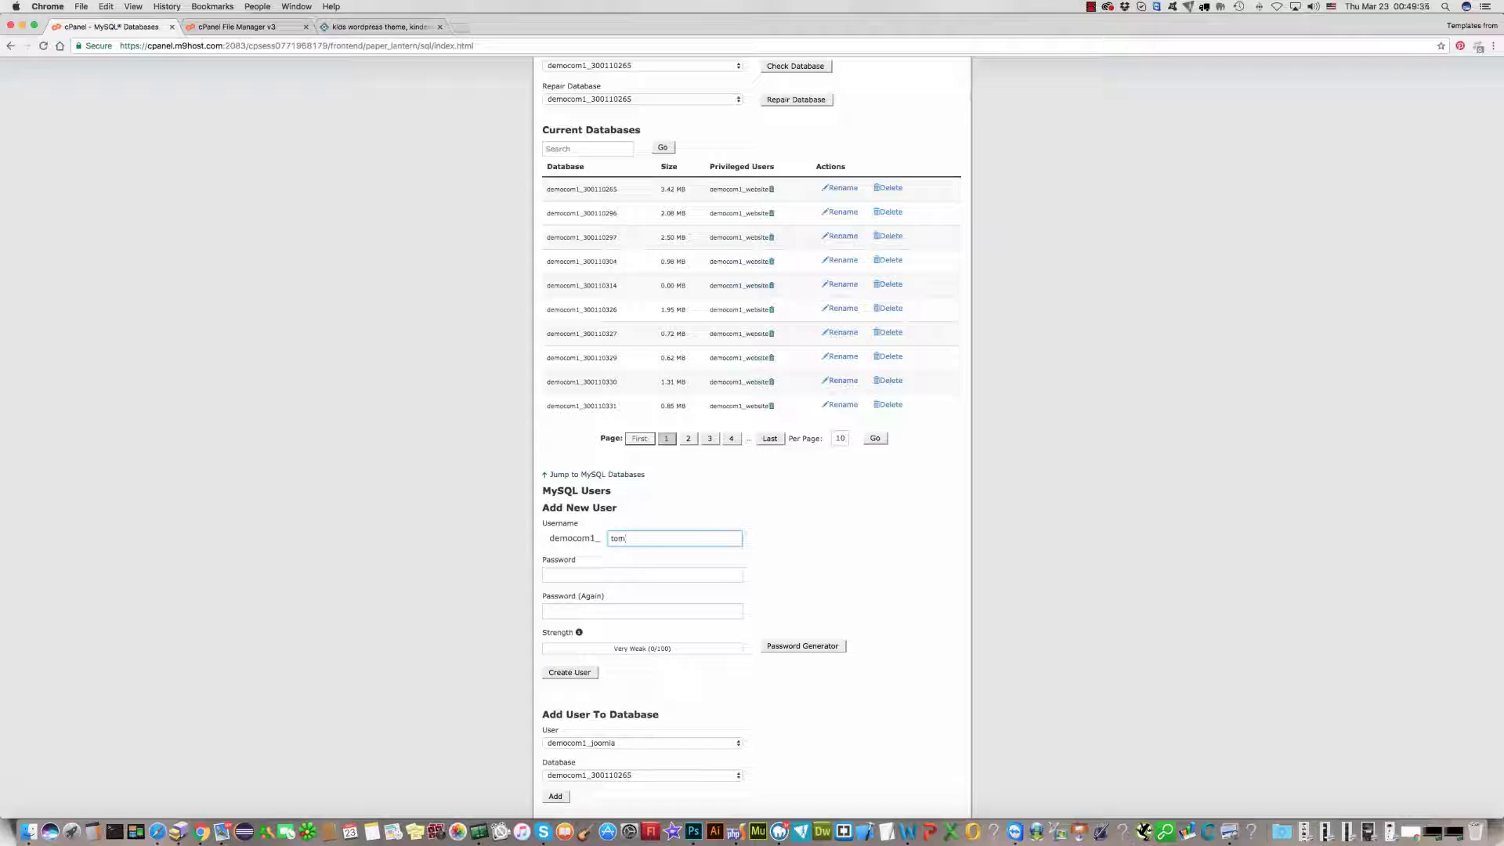
Step: Enter a very strong password twice, create the MySQL user, and go back
click(574, 574)
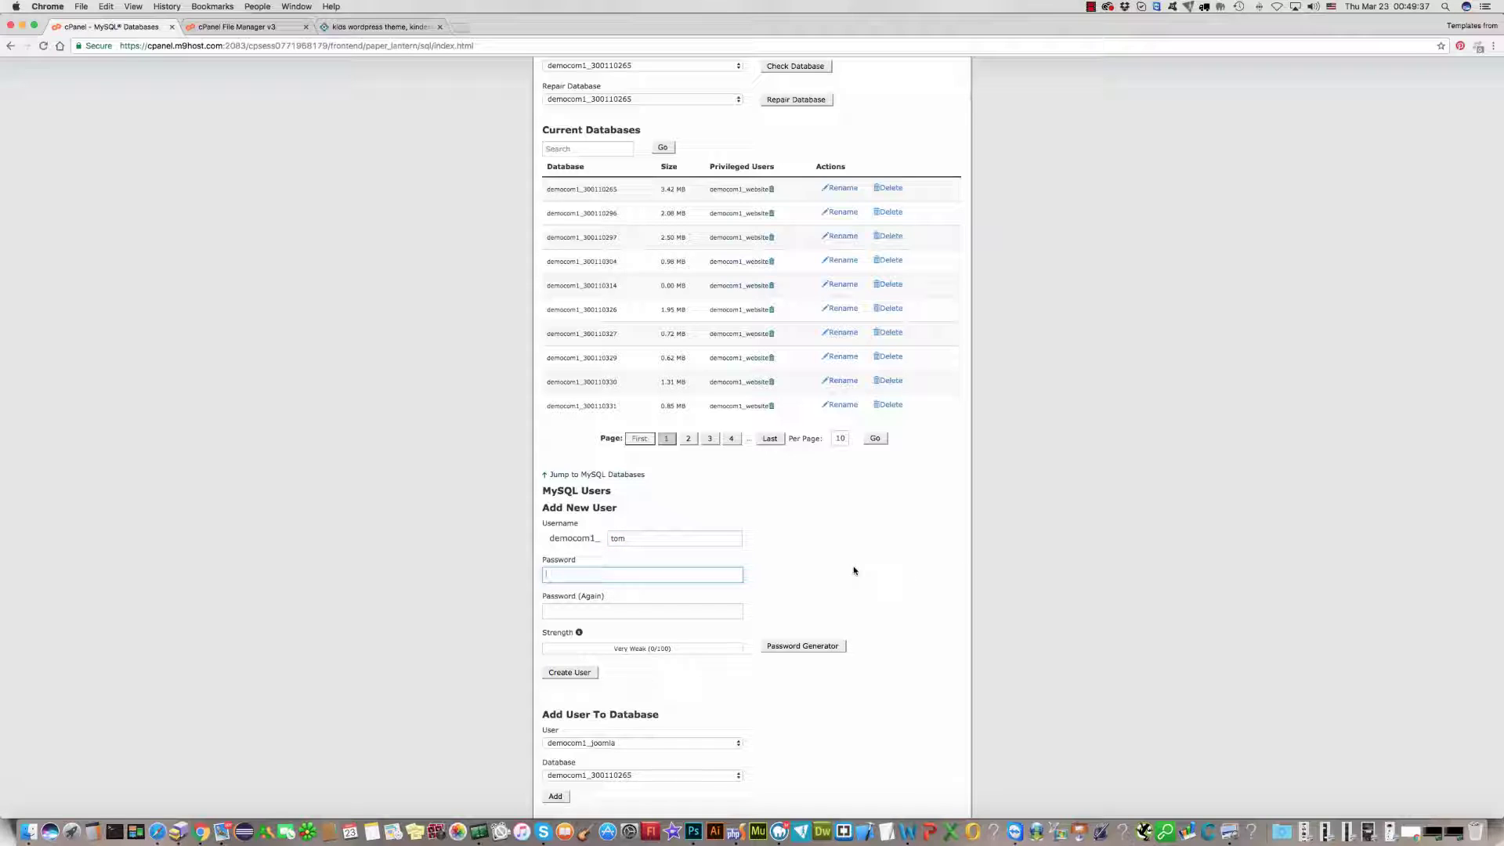
text(•••••••••)
click(662, 608)
text(•••••)
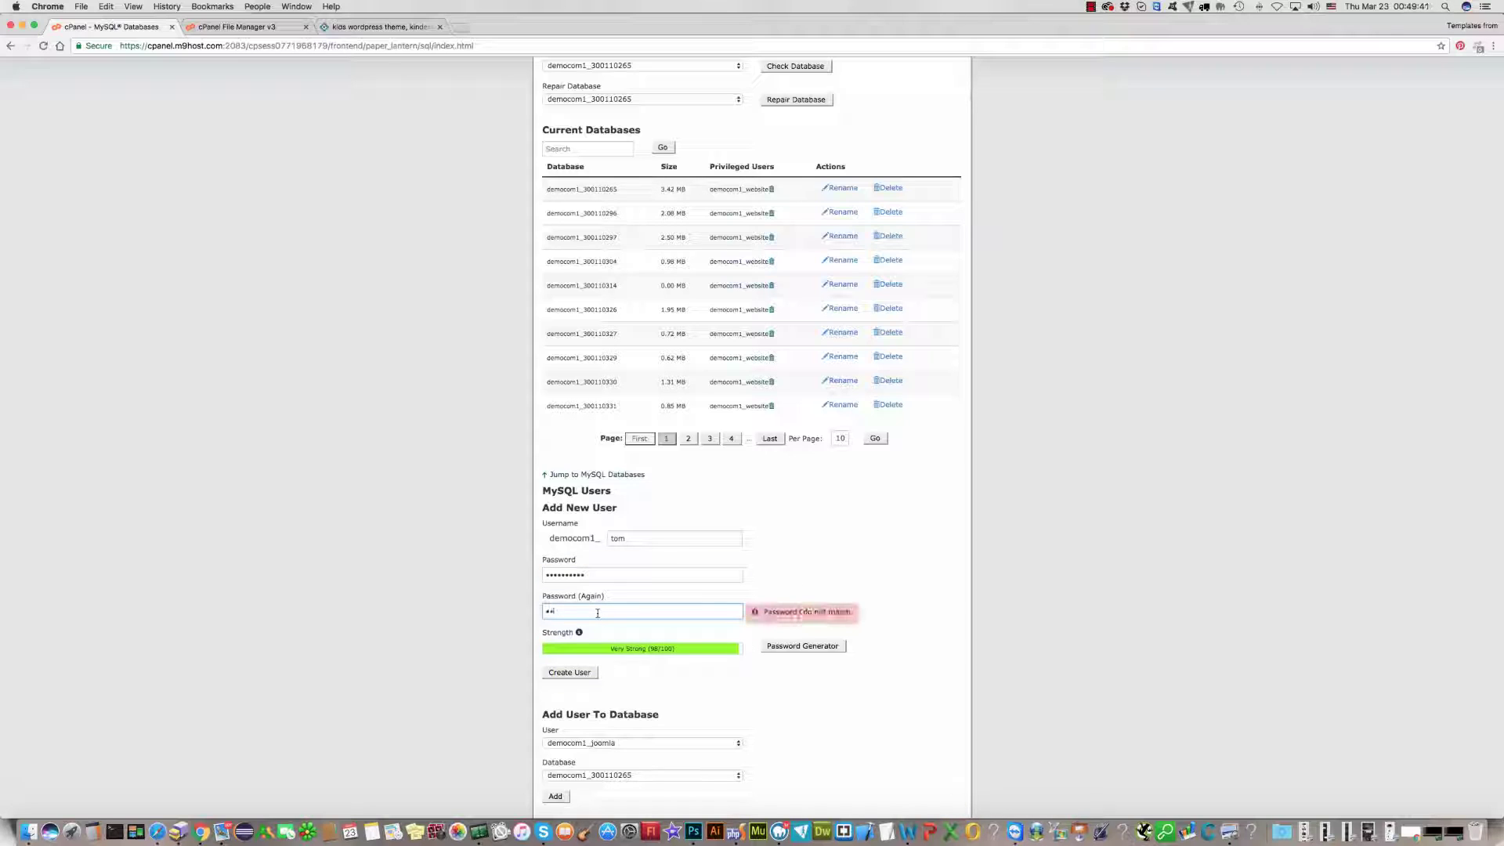
text(••)
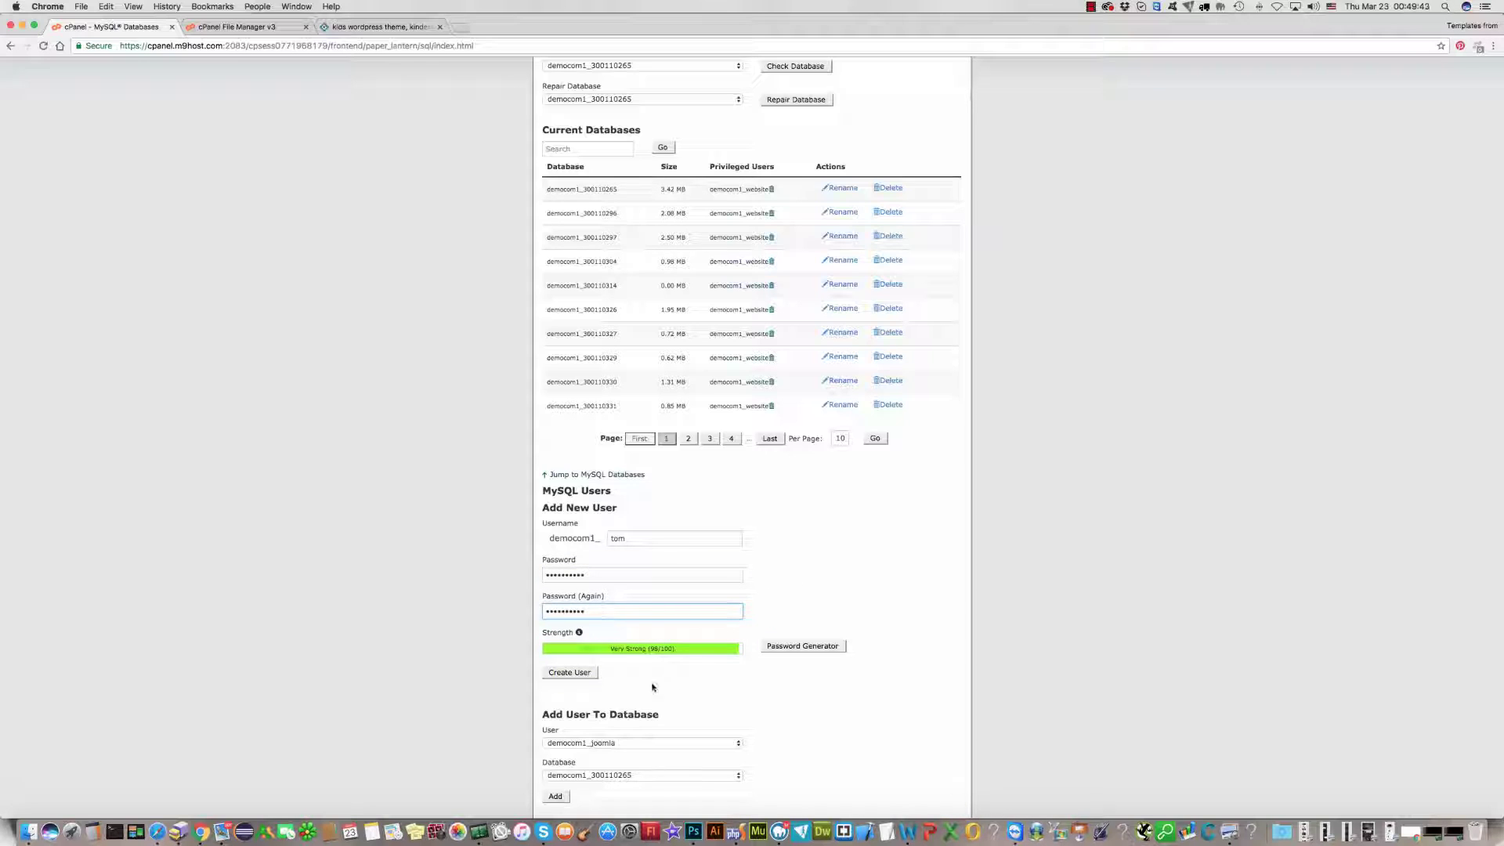
click(565, 674)
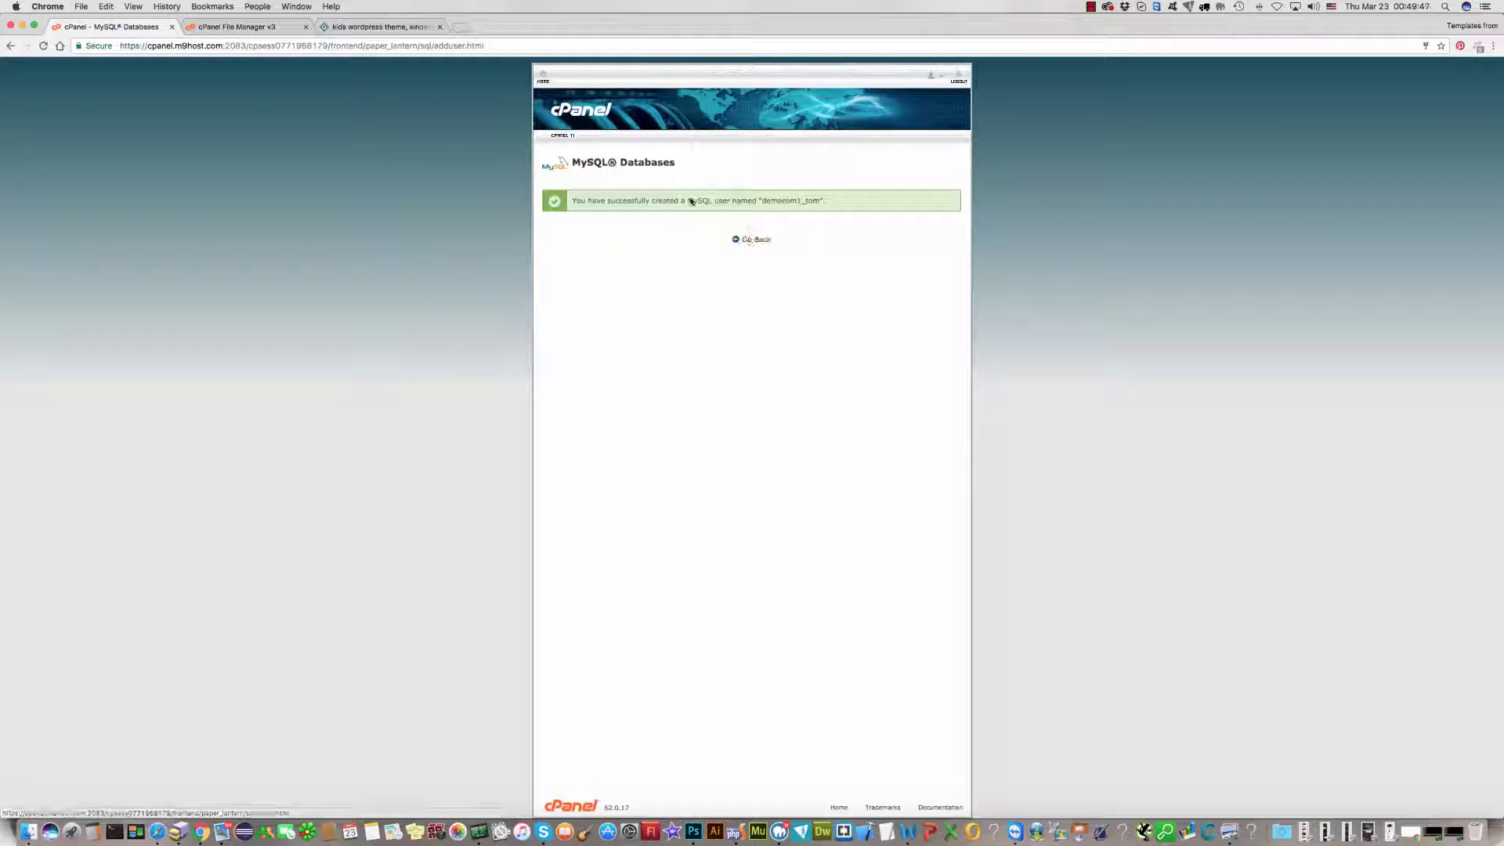
click(752, 241)
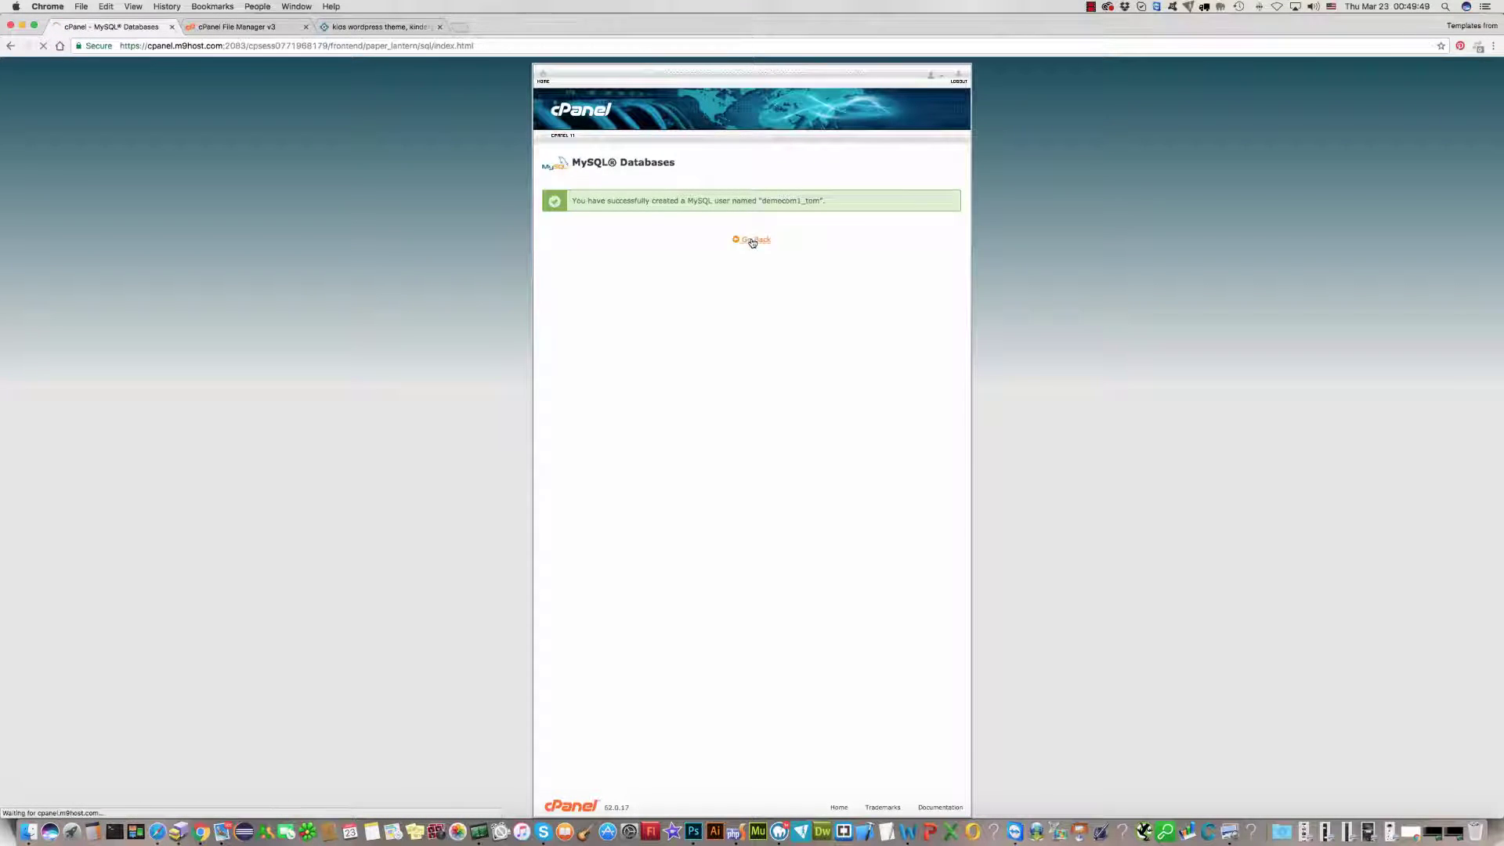
Step: Under Add User To Database, pair the new user with democom1_kids and add it
scroll(1063, 433, down, 10)
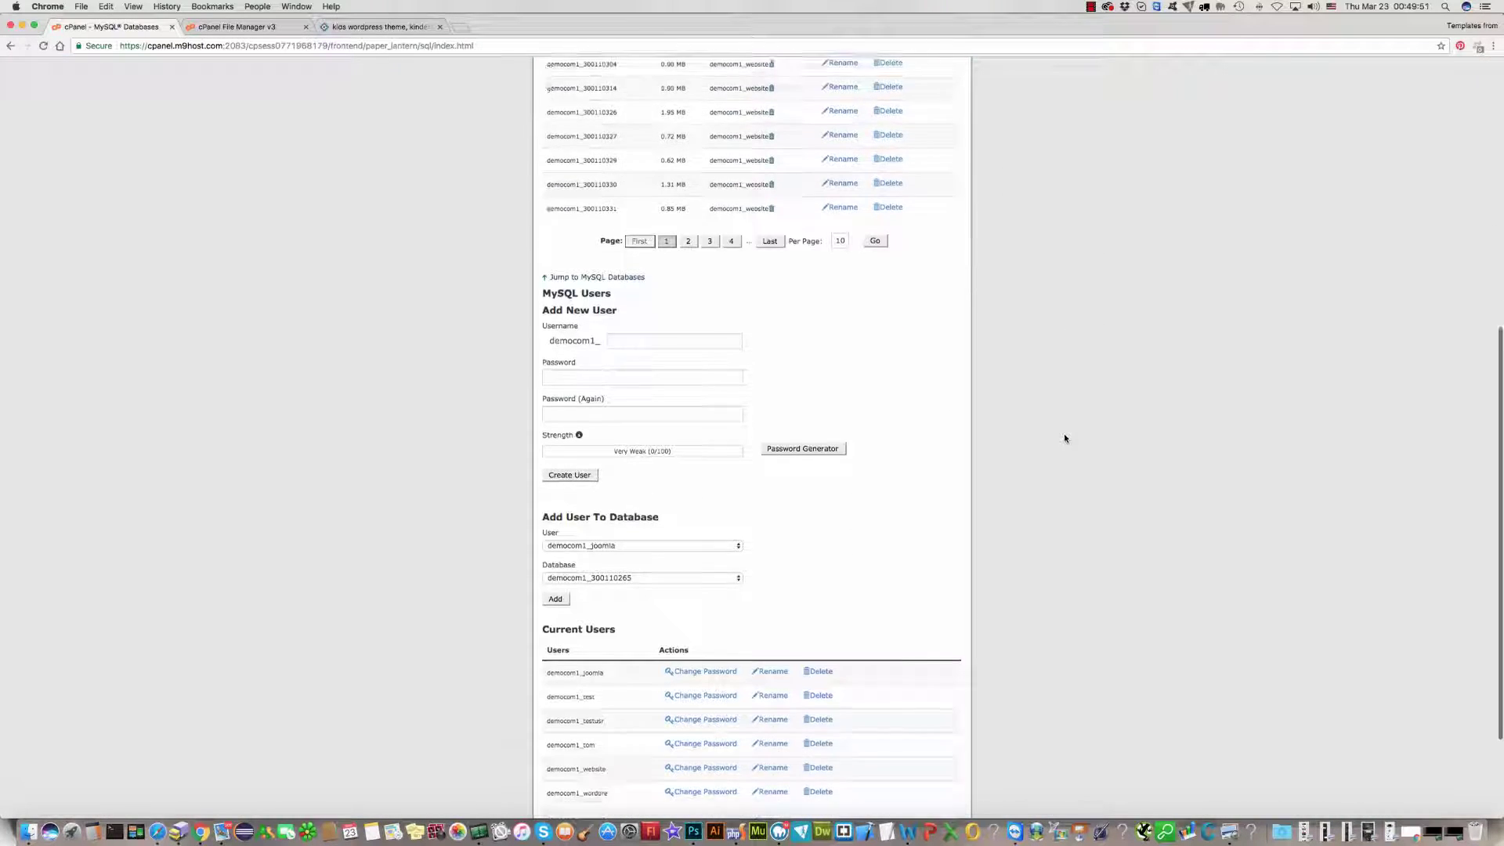
scroll(1063, 437, down, 3)
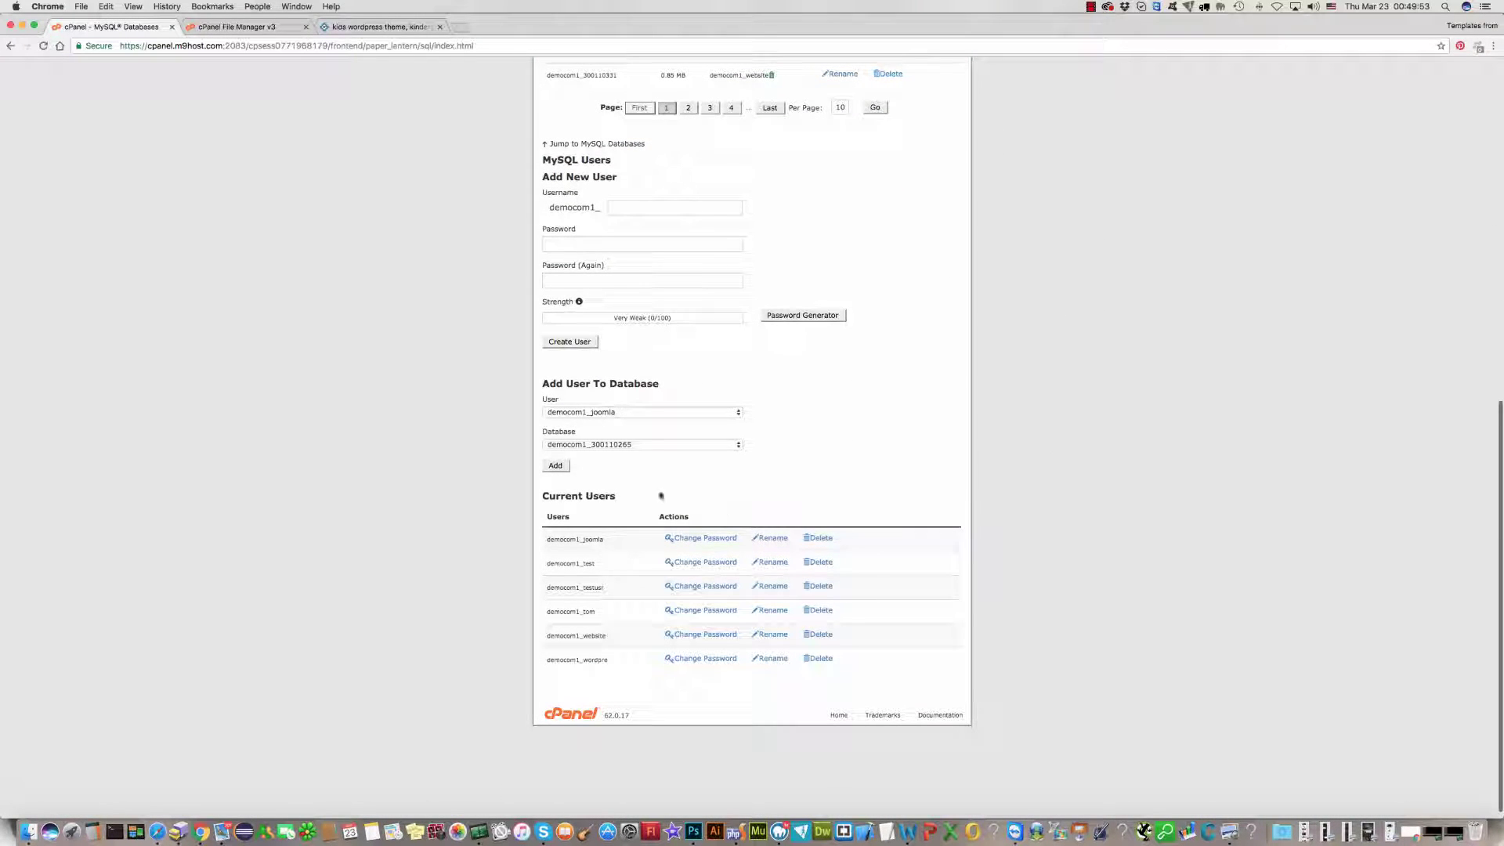
click(626, 445)
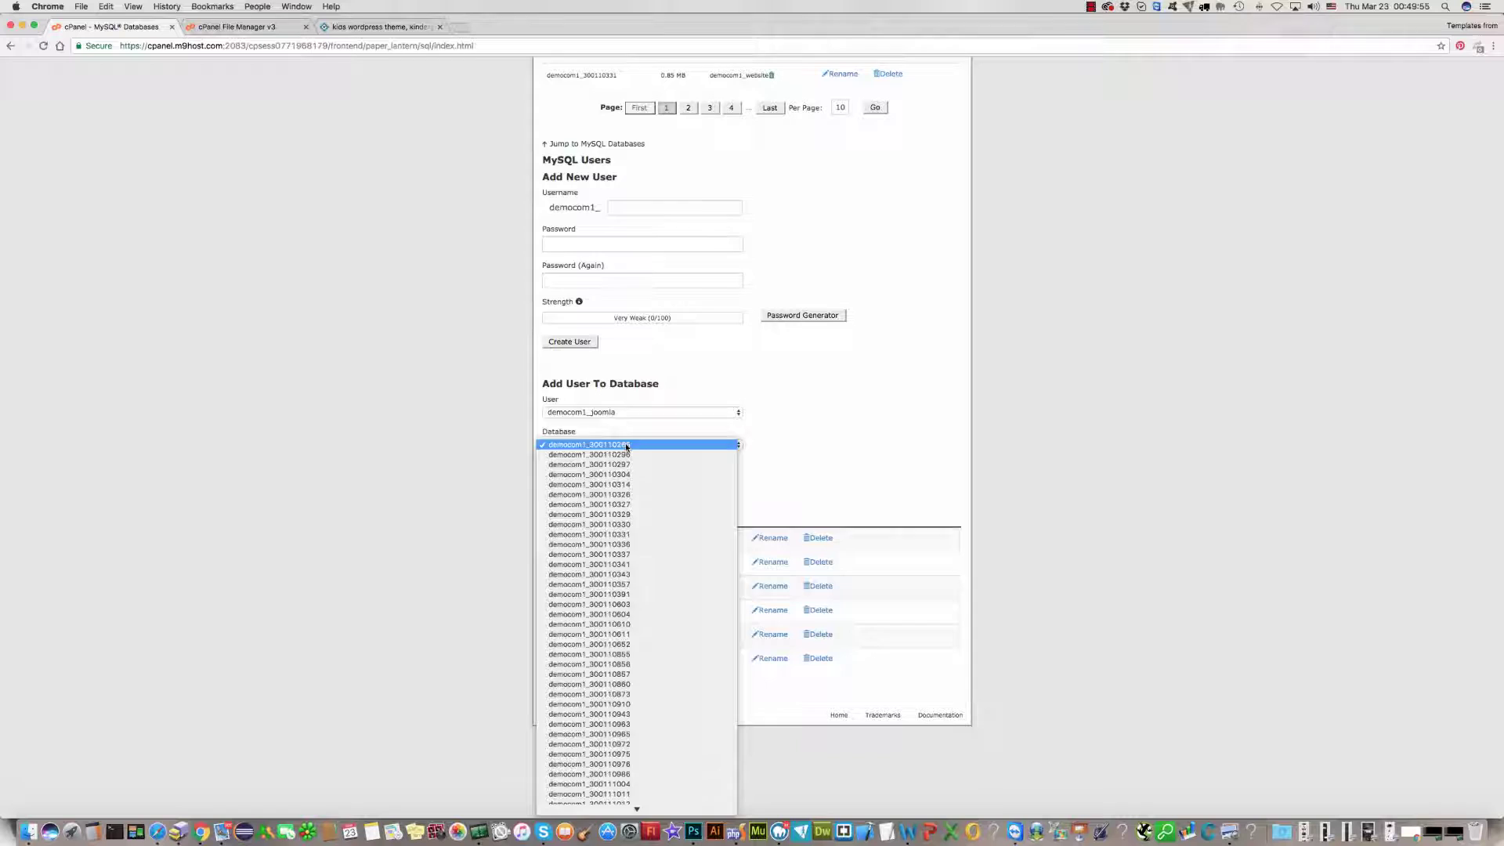
scroll(646, 598, down, 10)
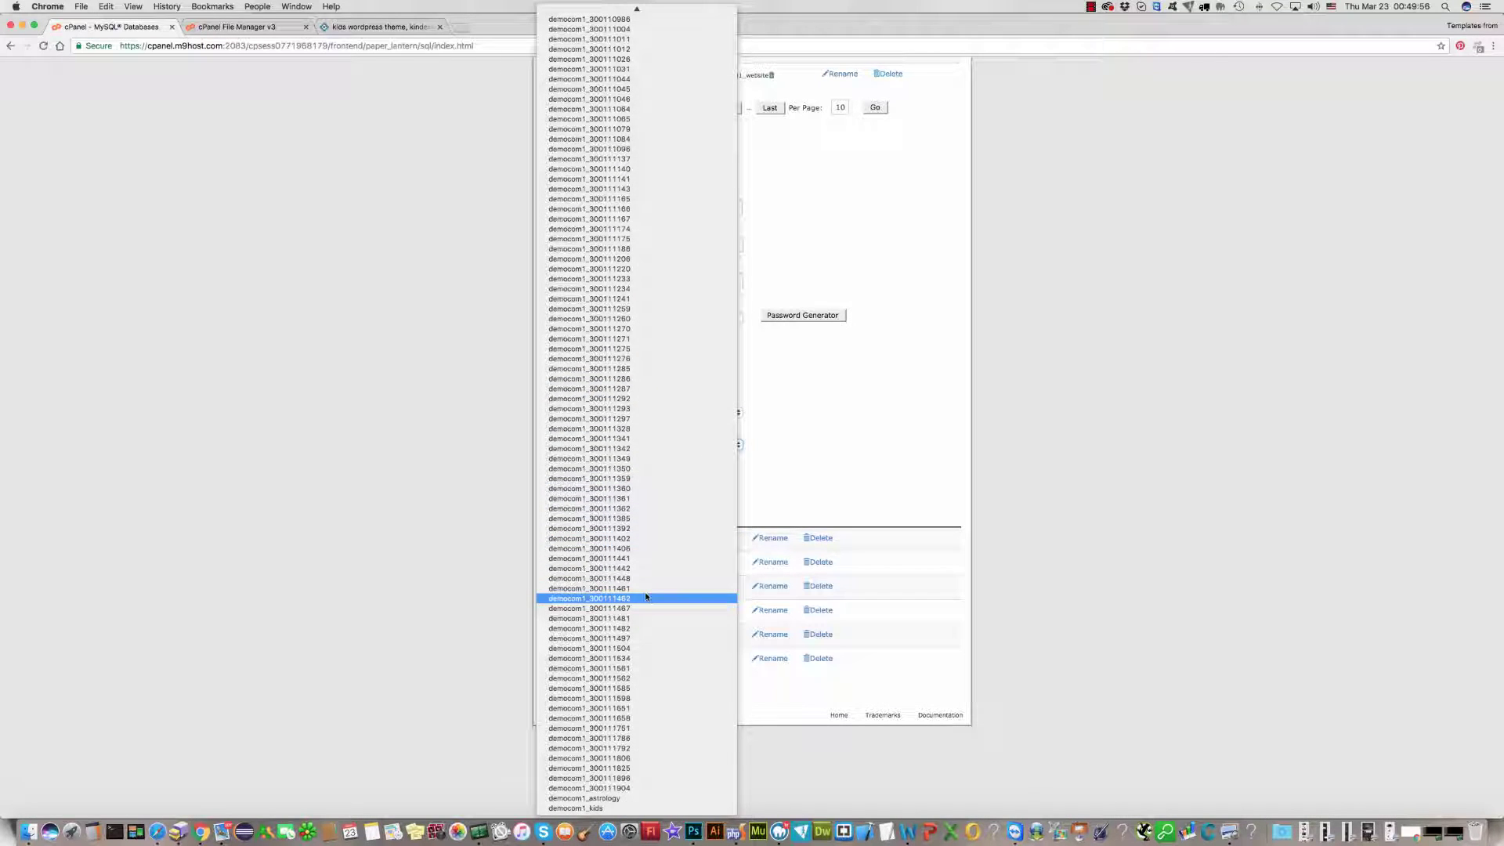
click(602, 807)
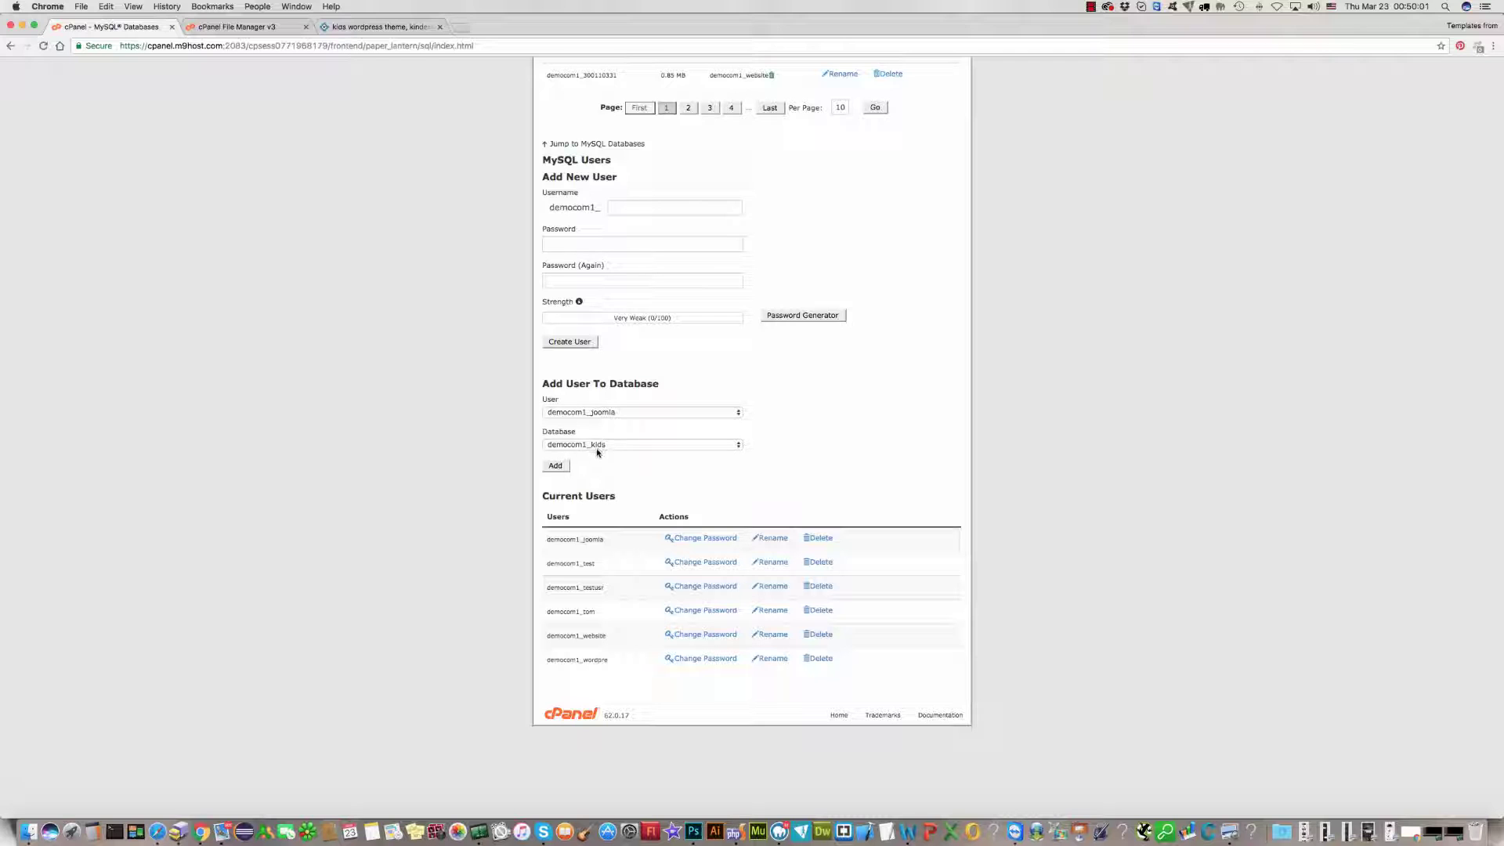
click(594, 413)
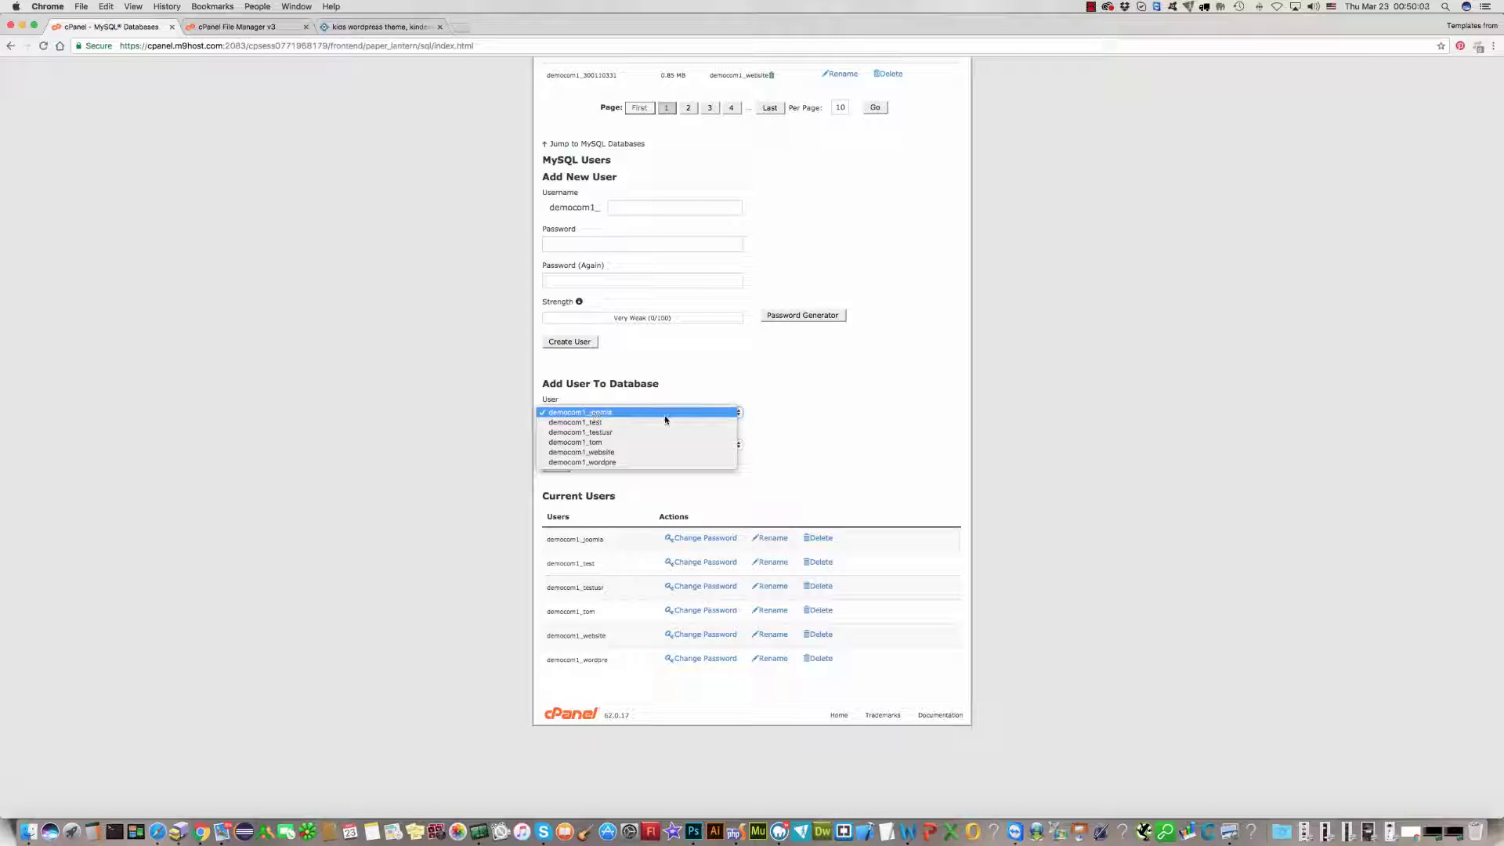
click(609, 444)
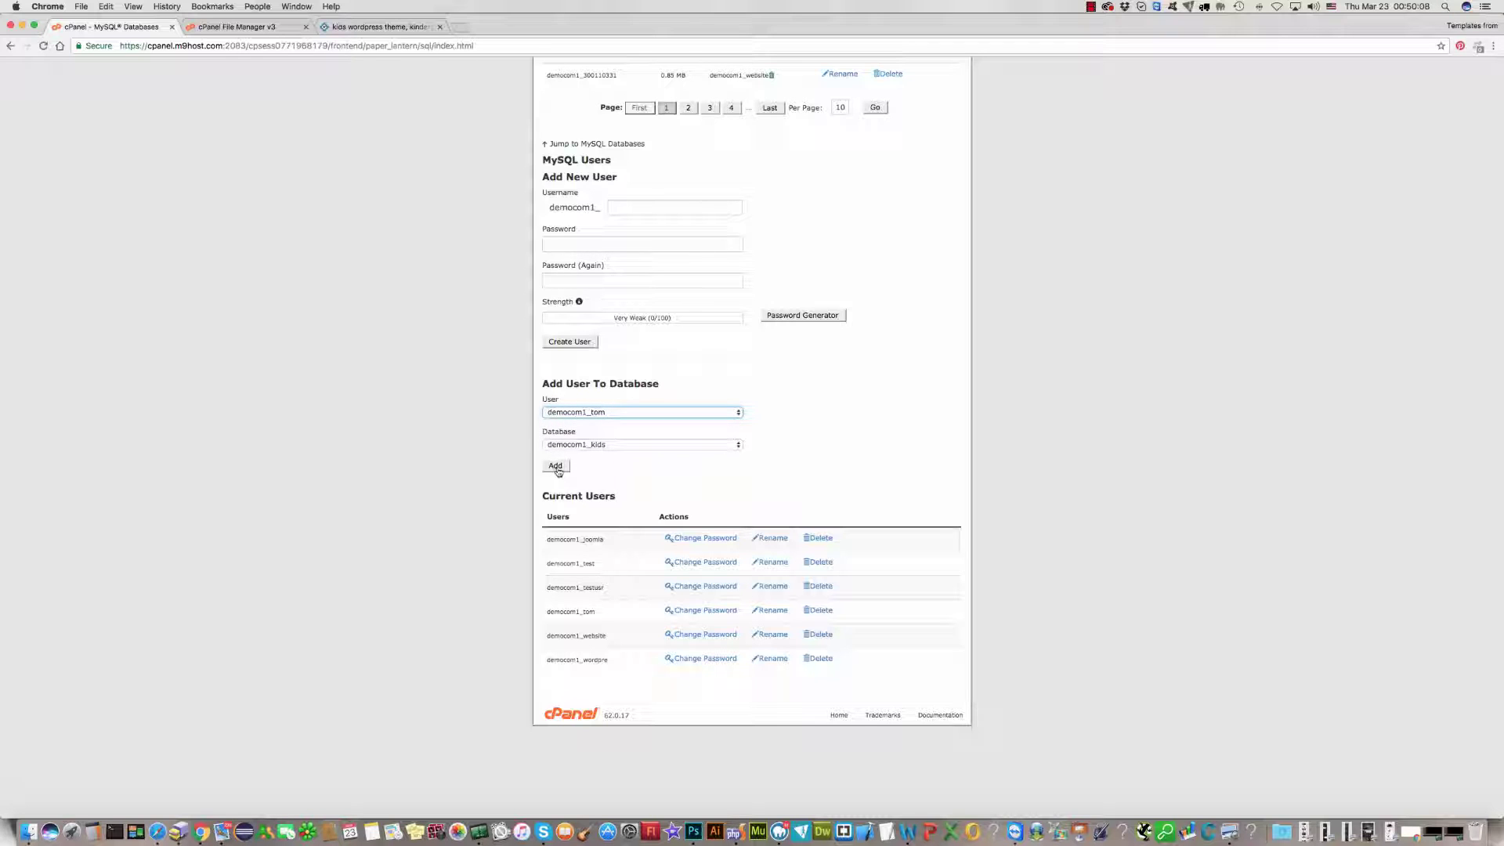
click(553, 466)
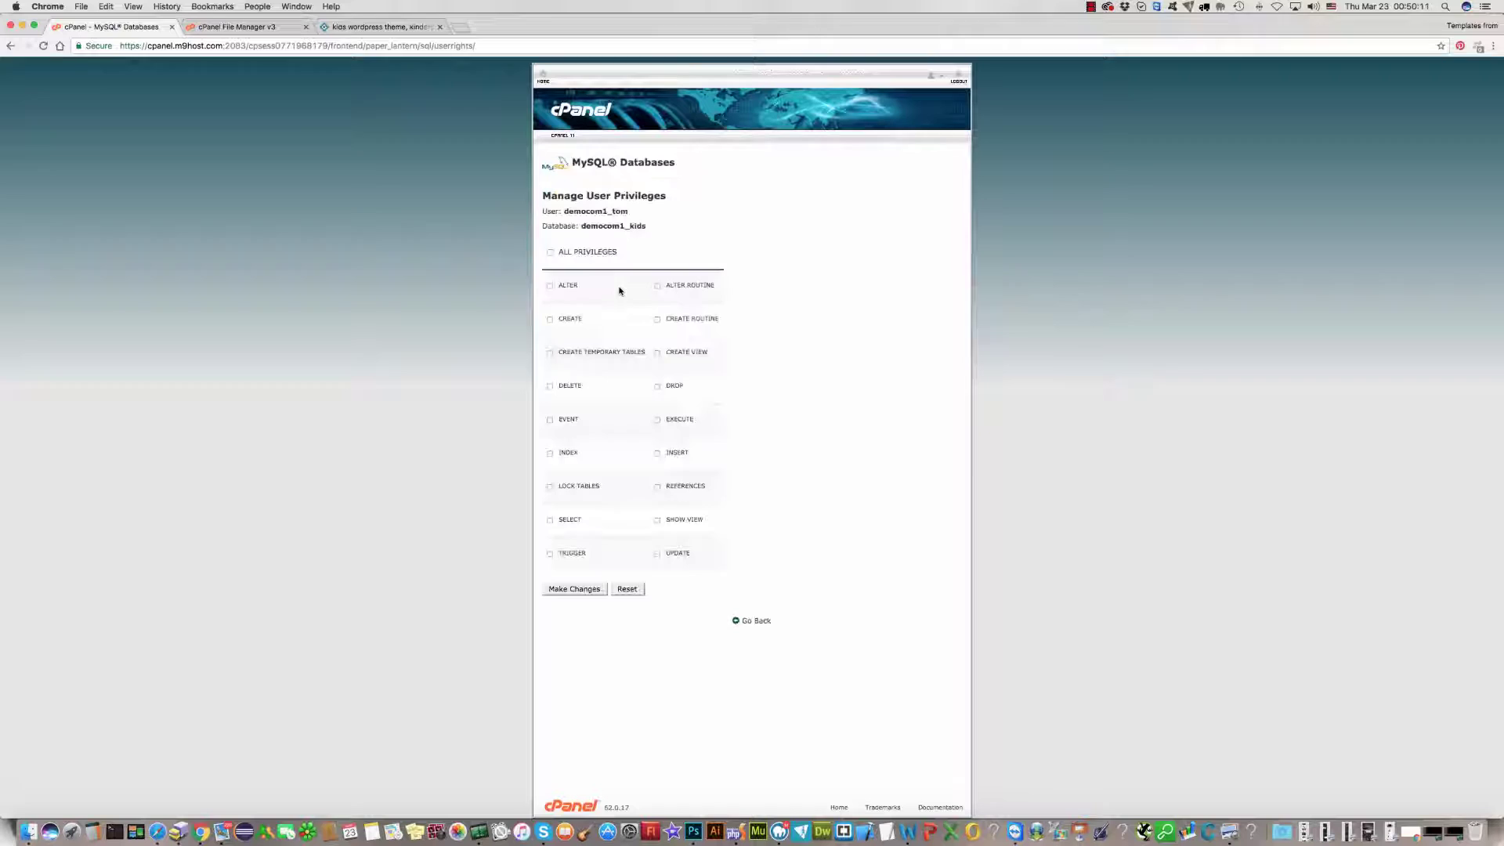
Step: Grant the new user ALL PRIVILEGES on democom1_kids and save the changes
click(551, 253)
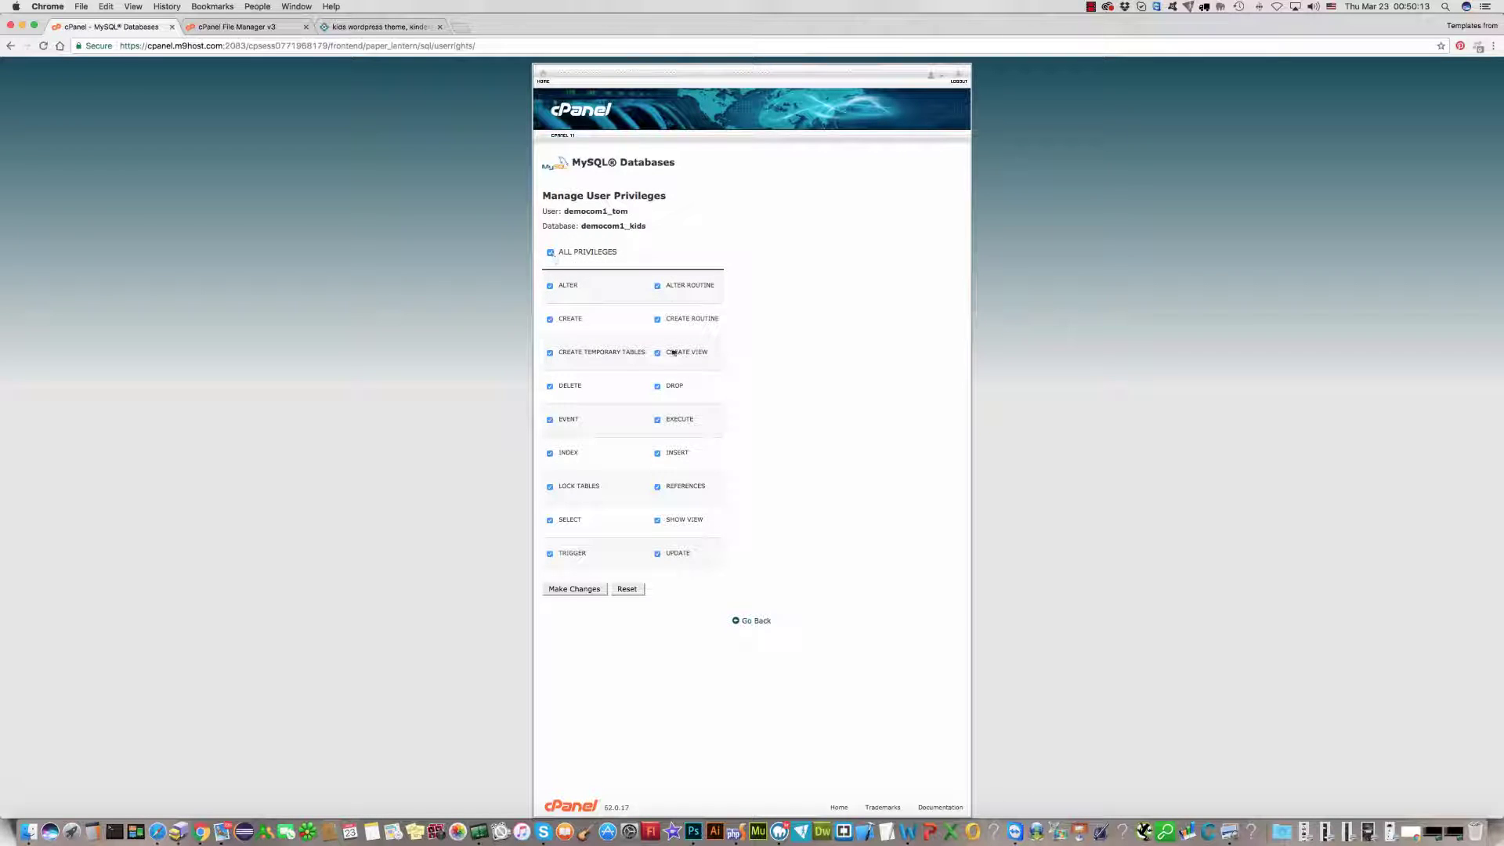
click(567, 591)
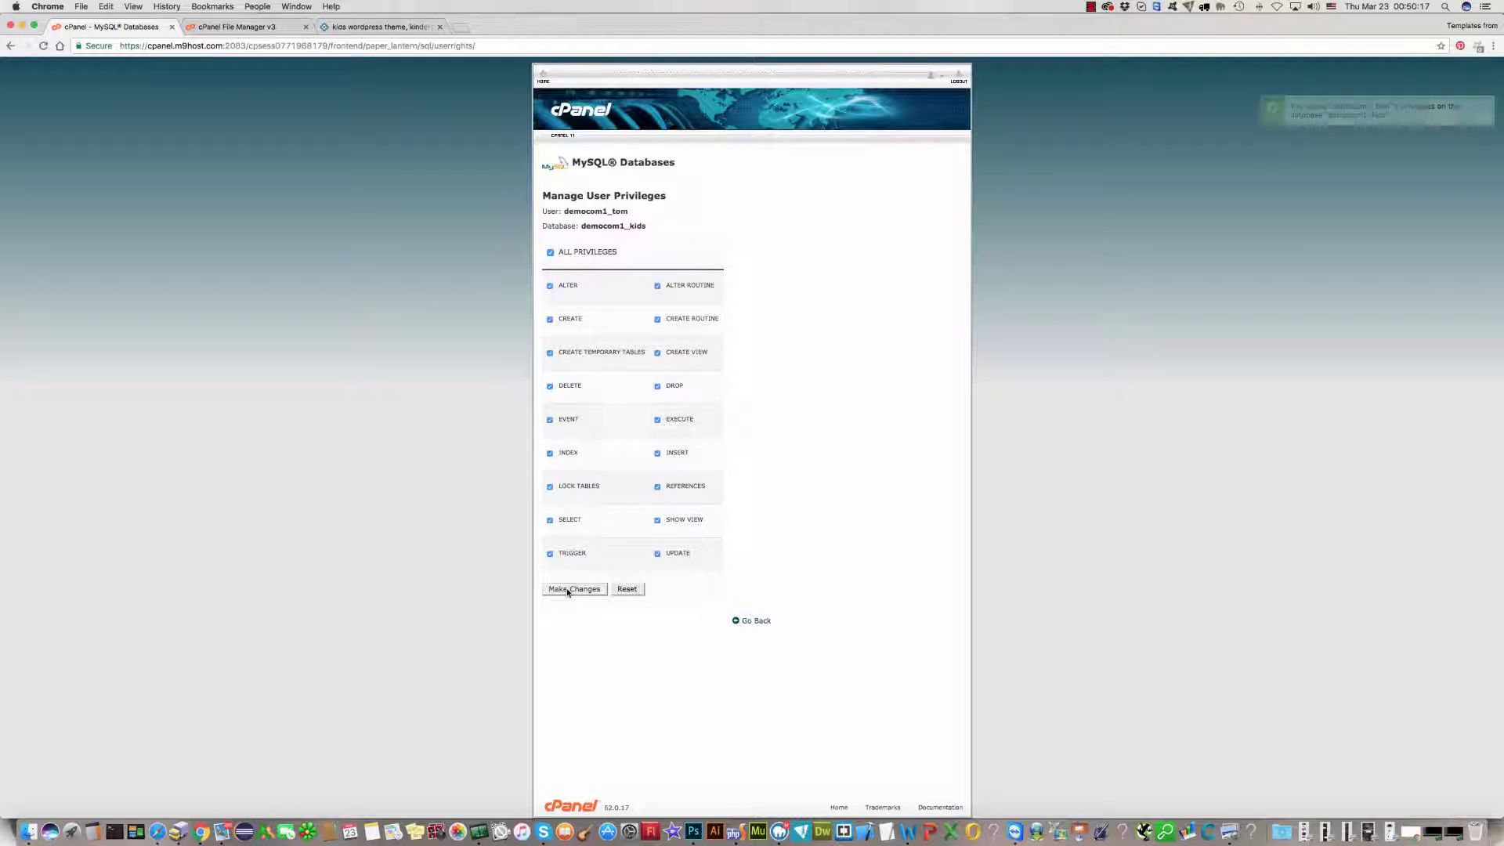
click(746, 623)
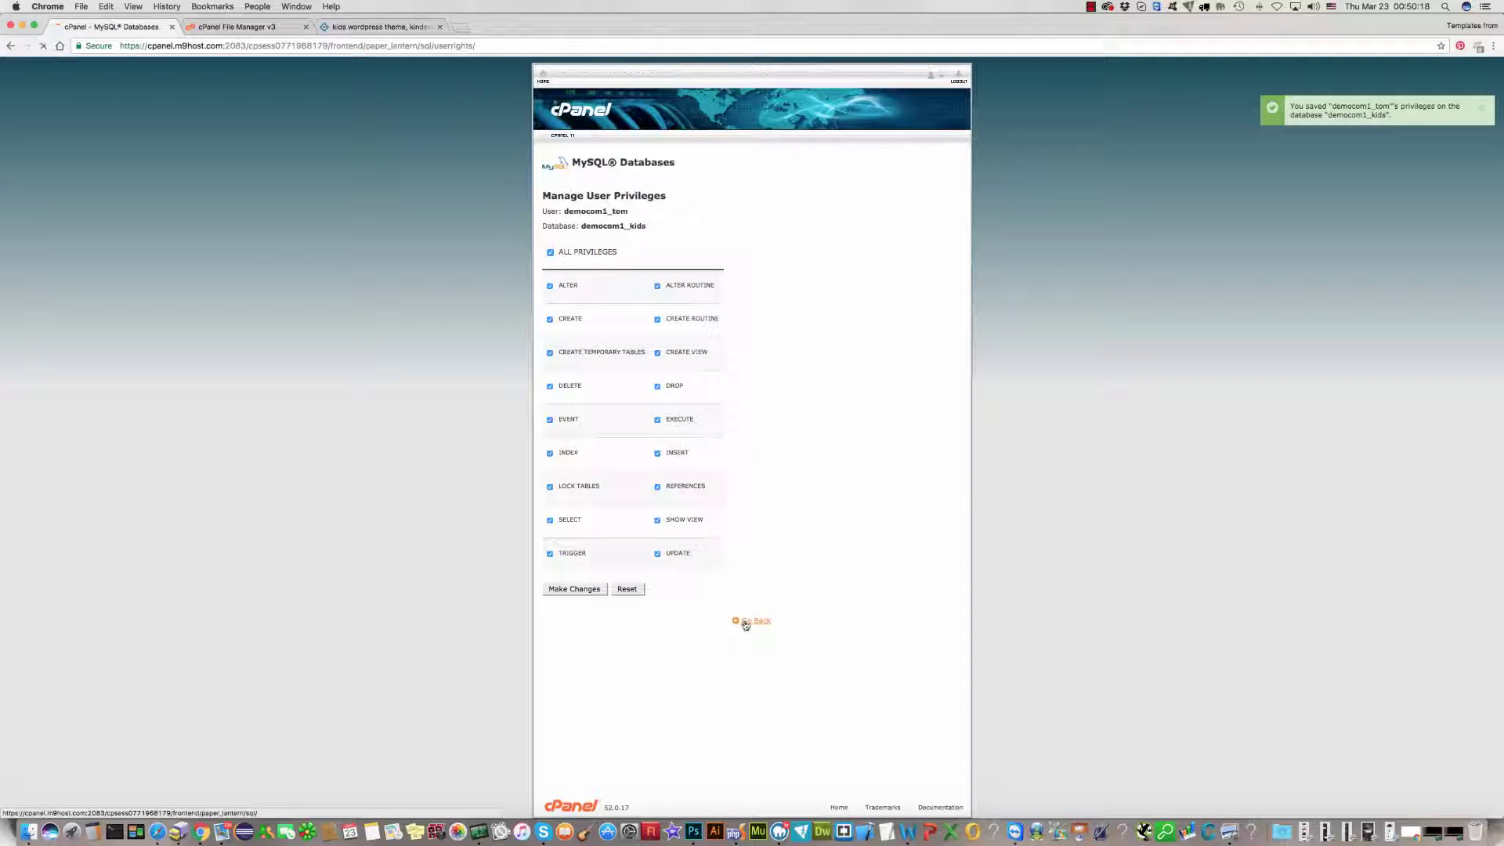
Step: Return from the MySQL Databases page to the cPanel home page
scroll(1047, 664, down, 10)
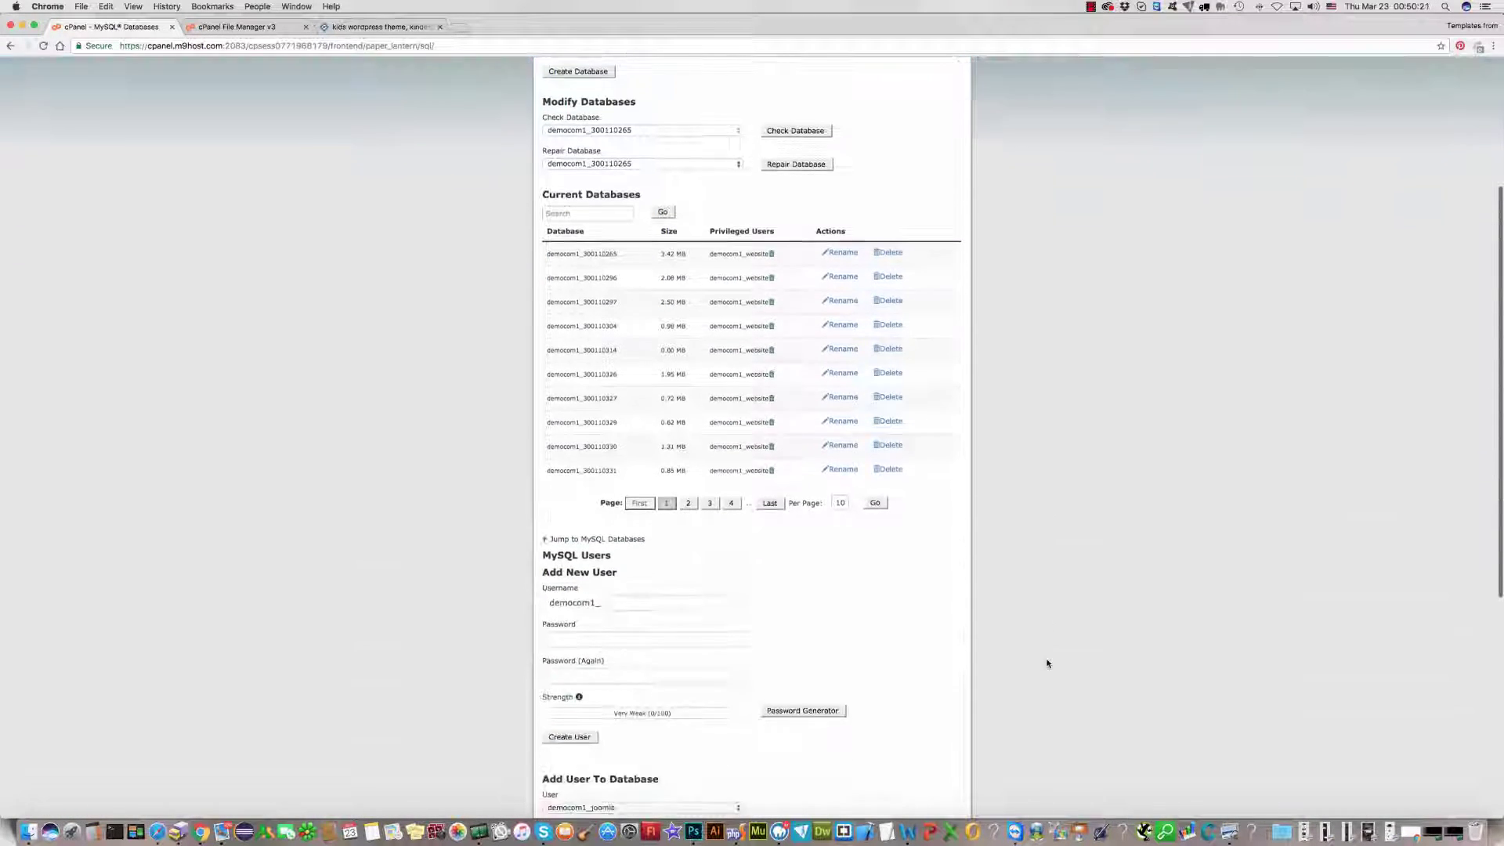
scroll(1047, 664, up, 10)
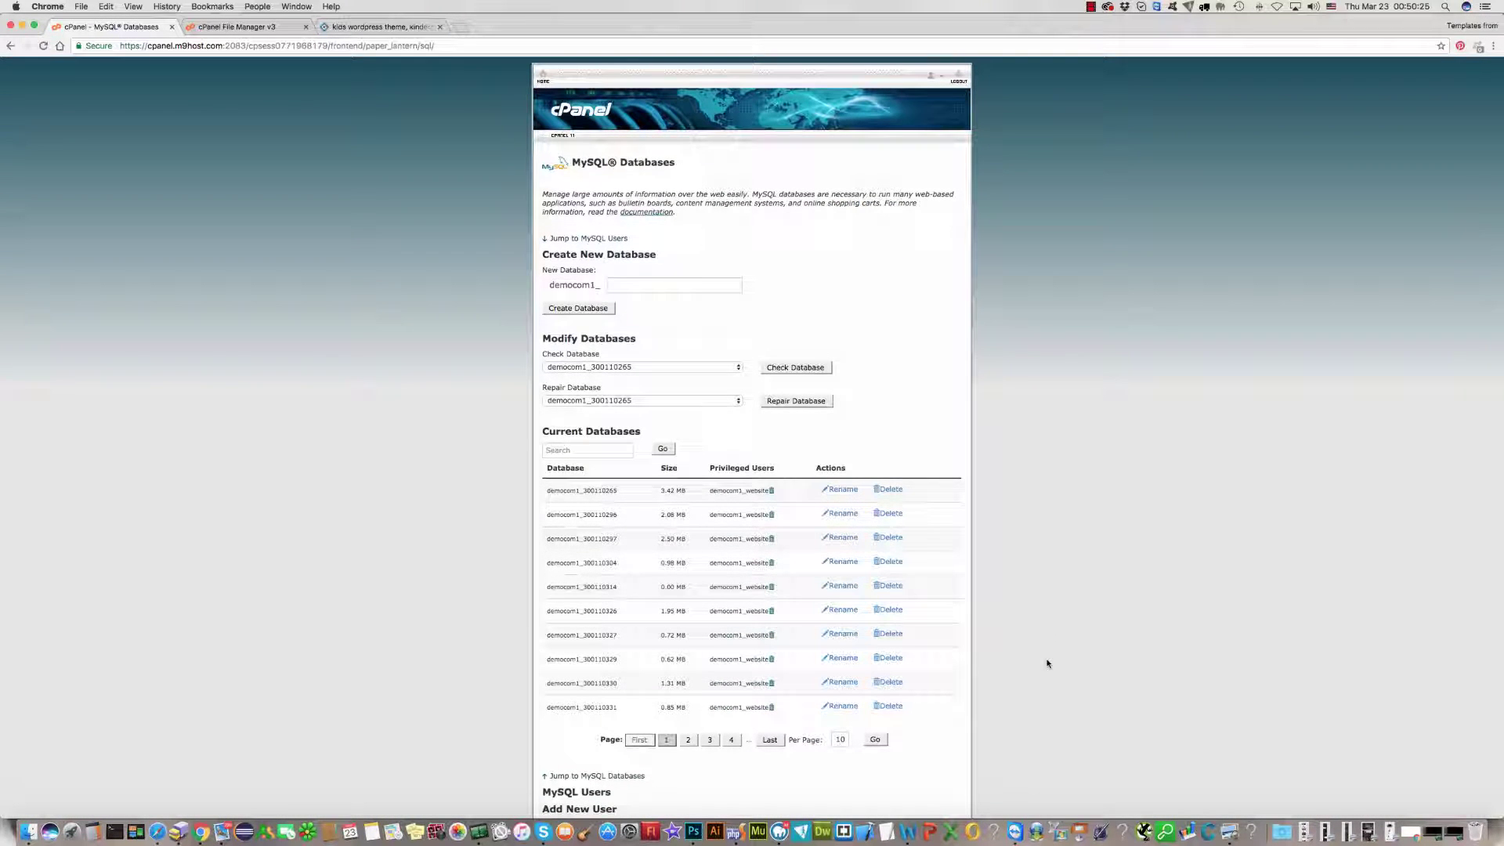
scroll(235, 368, down, 15)
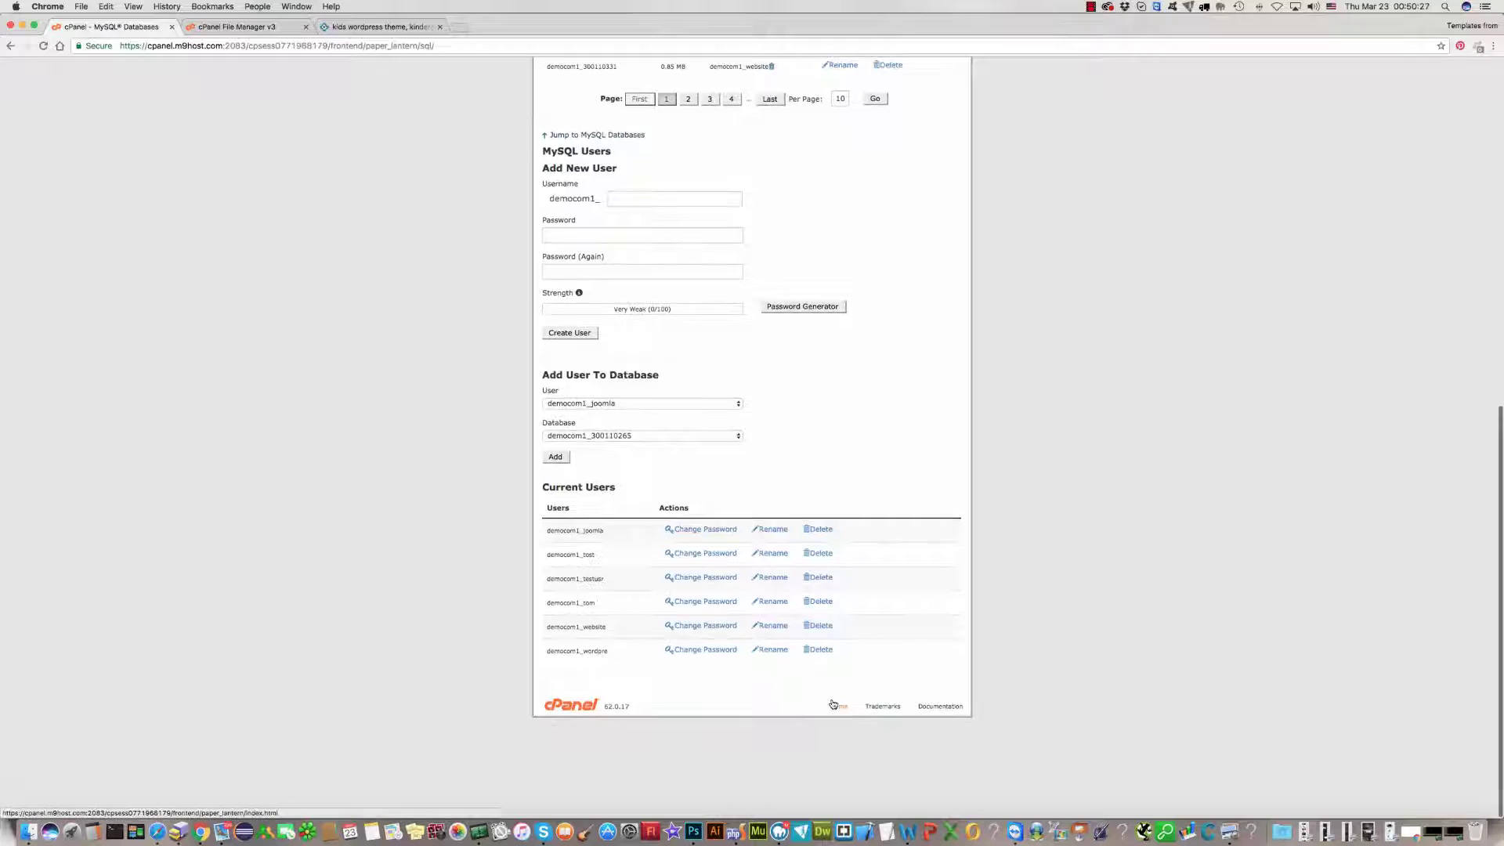
click(835, 708)
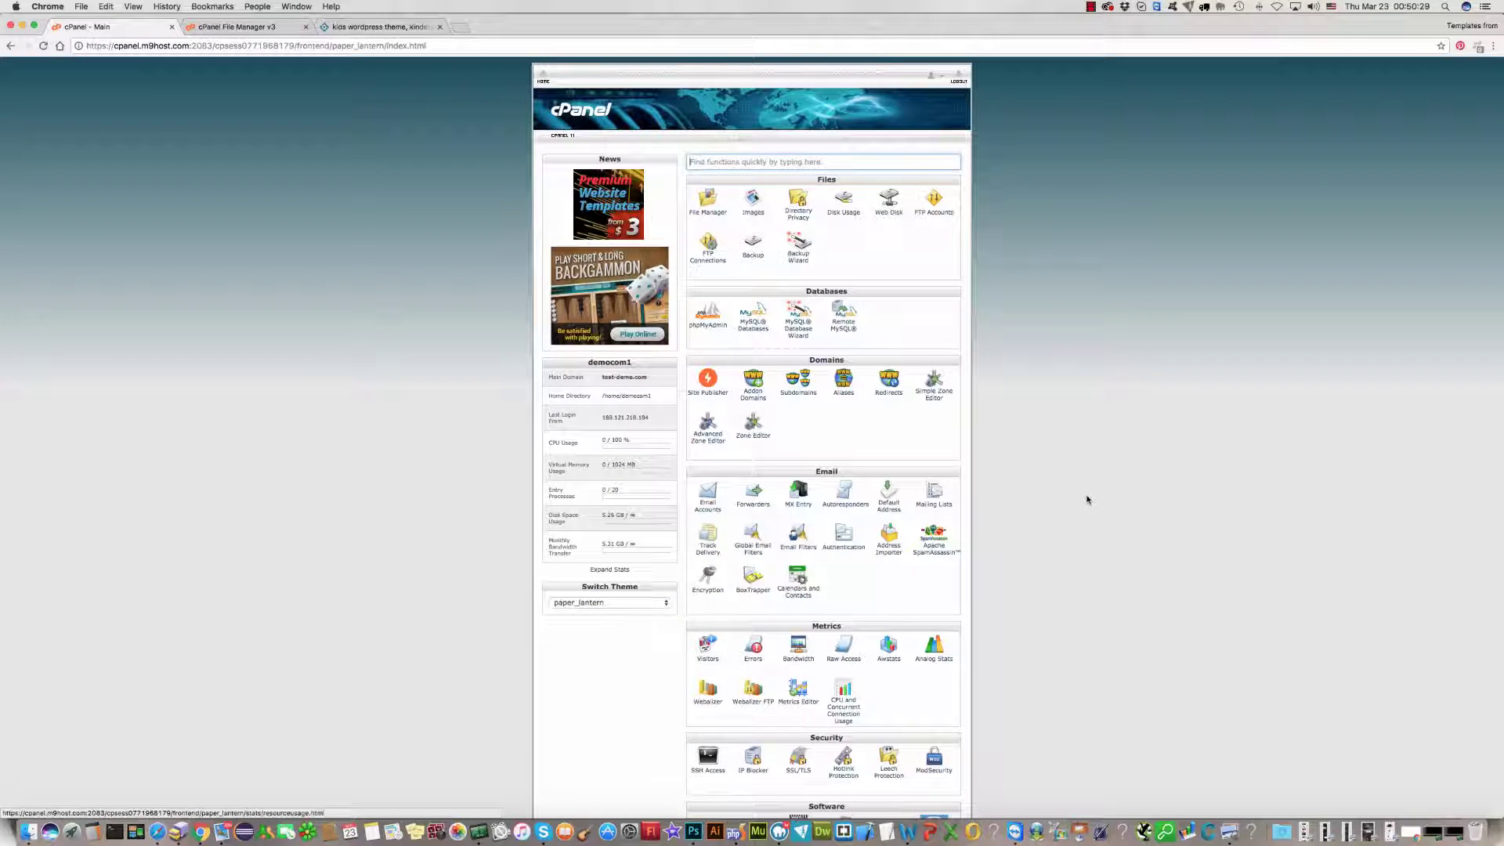
Step: In File Manager, navigate to public_html/wordpress/kids and open its Upload page
click(703, 207)
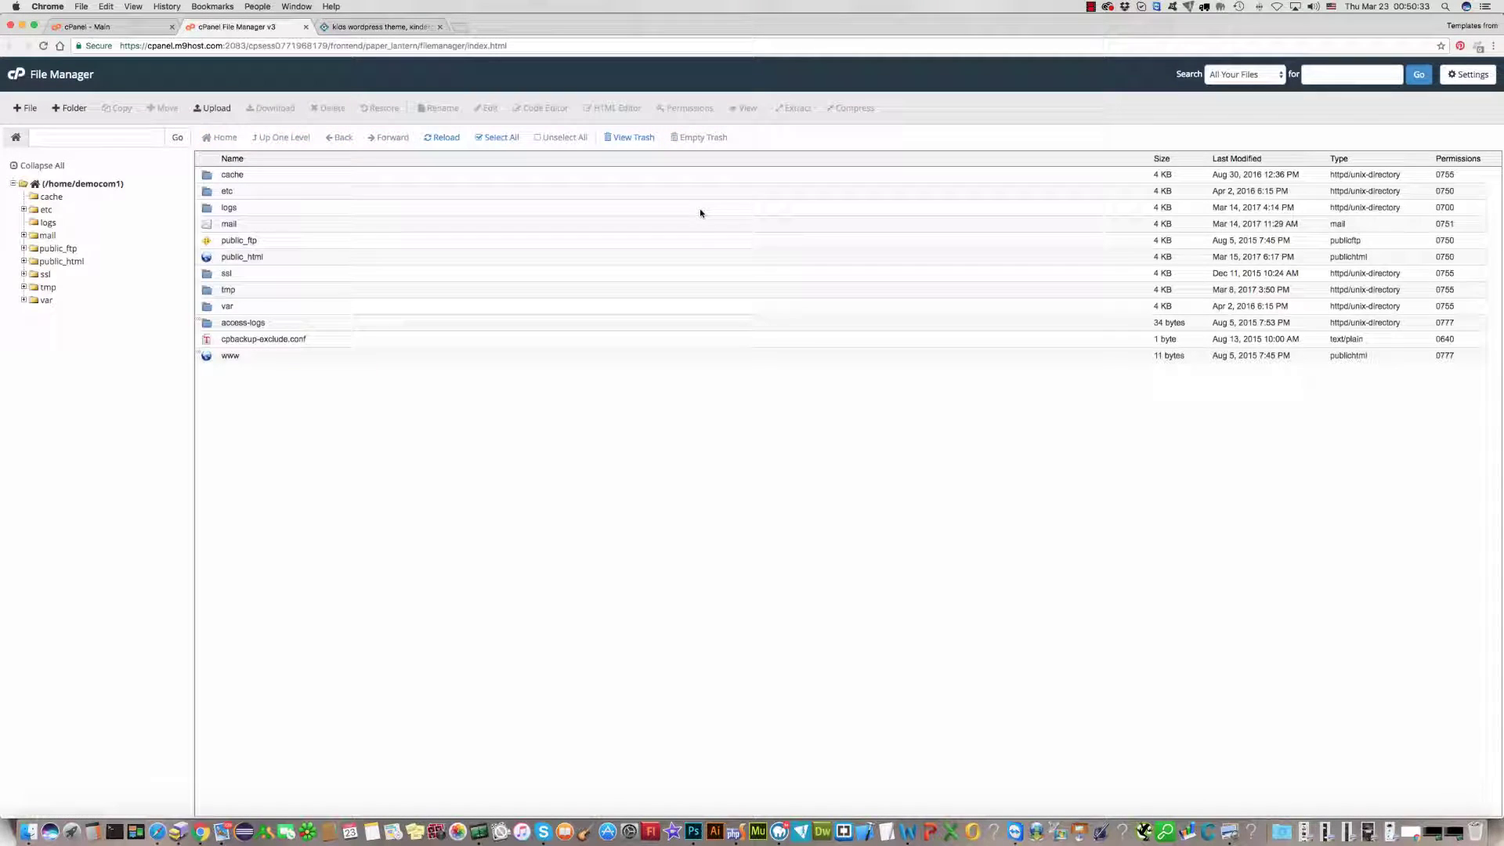
double_click(204, 258)
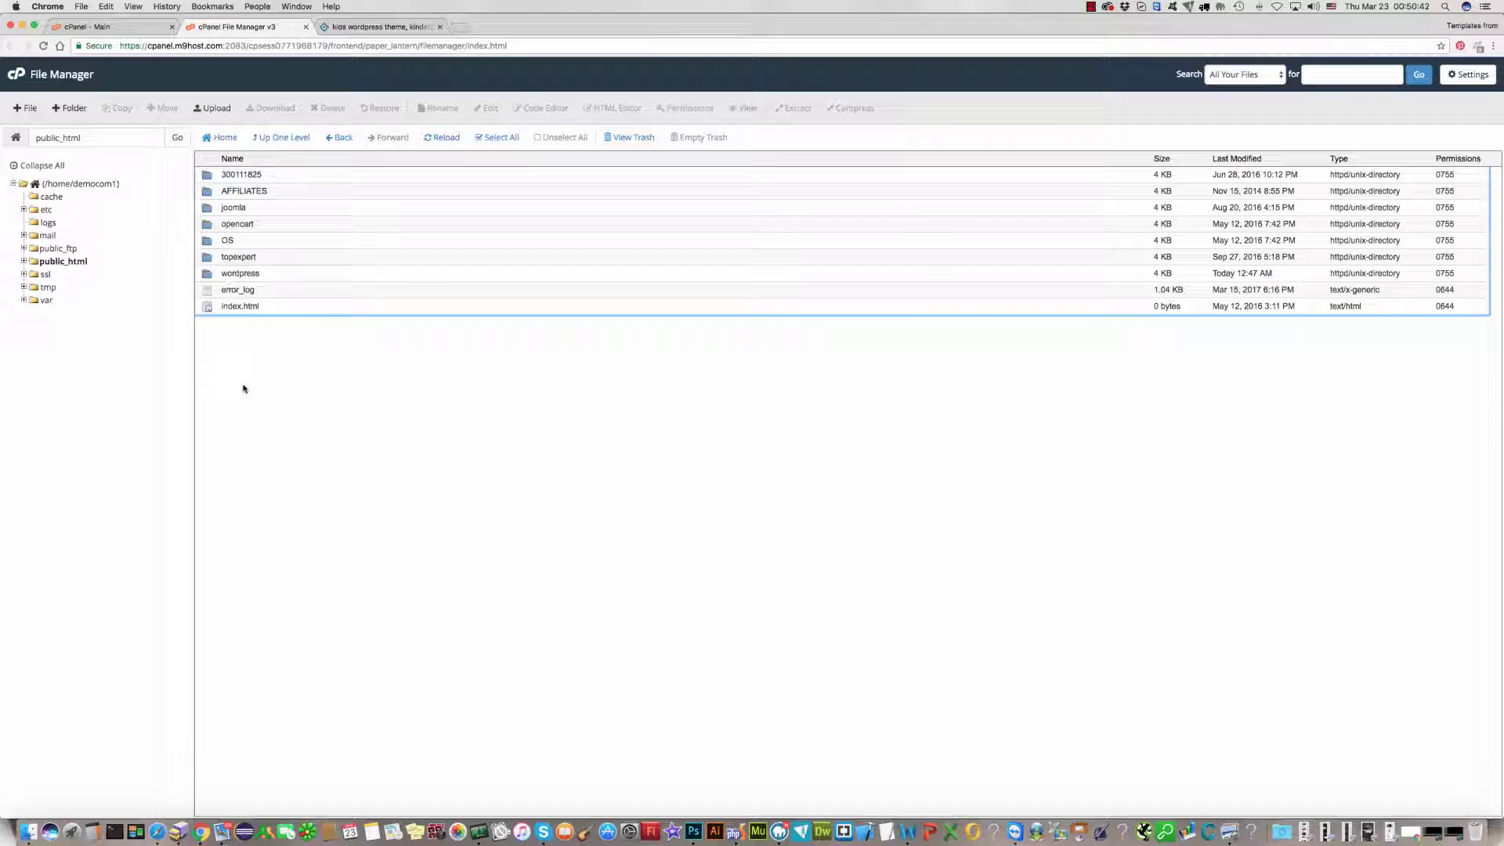
double_click(208, 276)
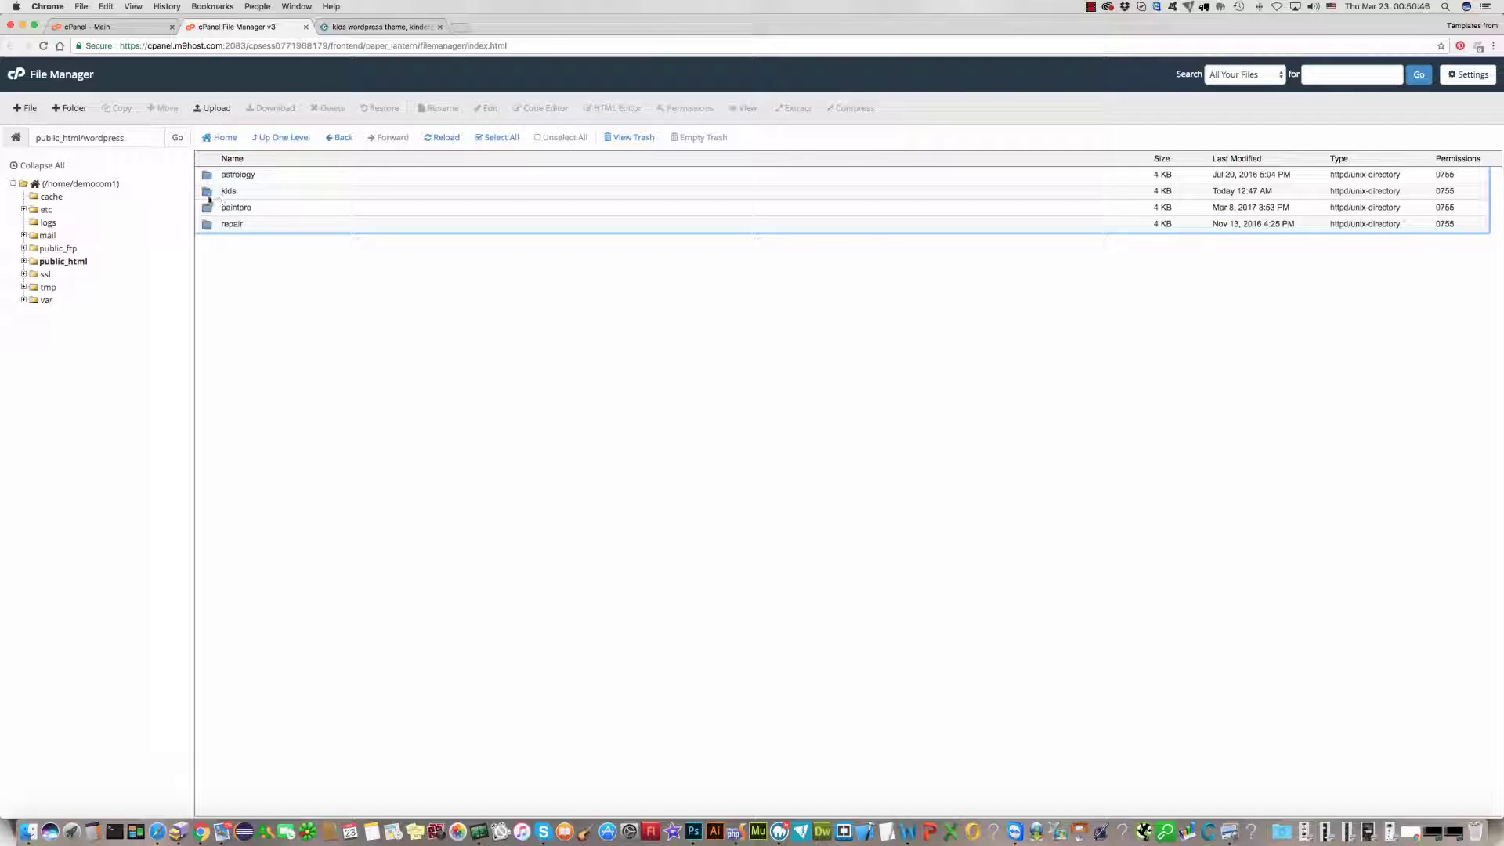
double_click(208, 195)
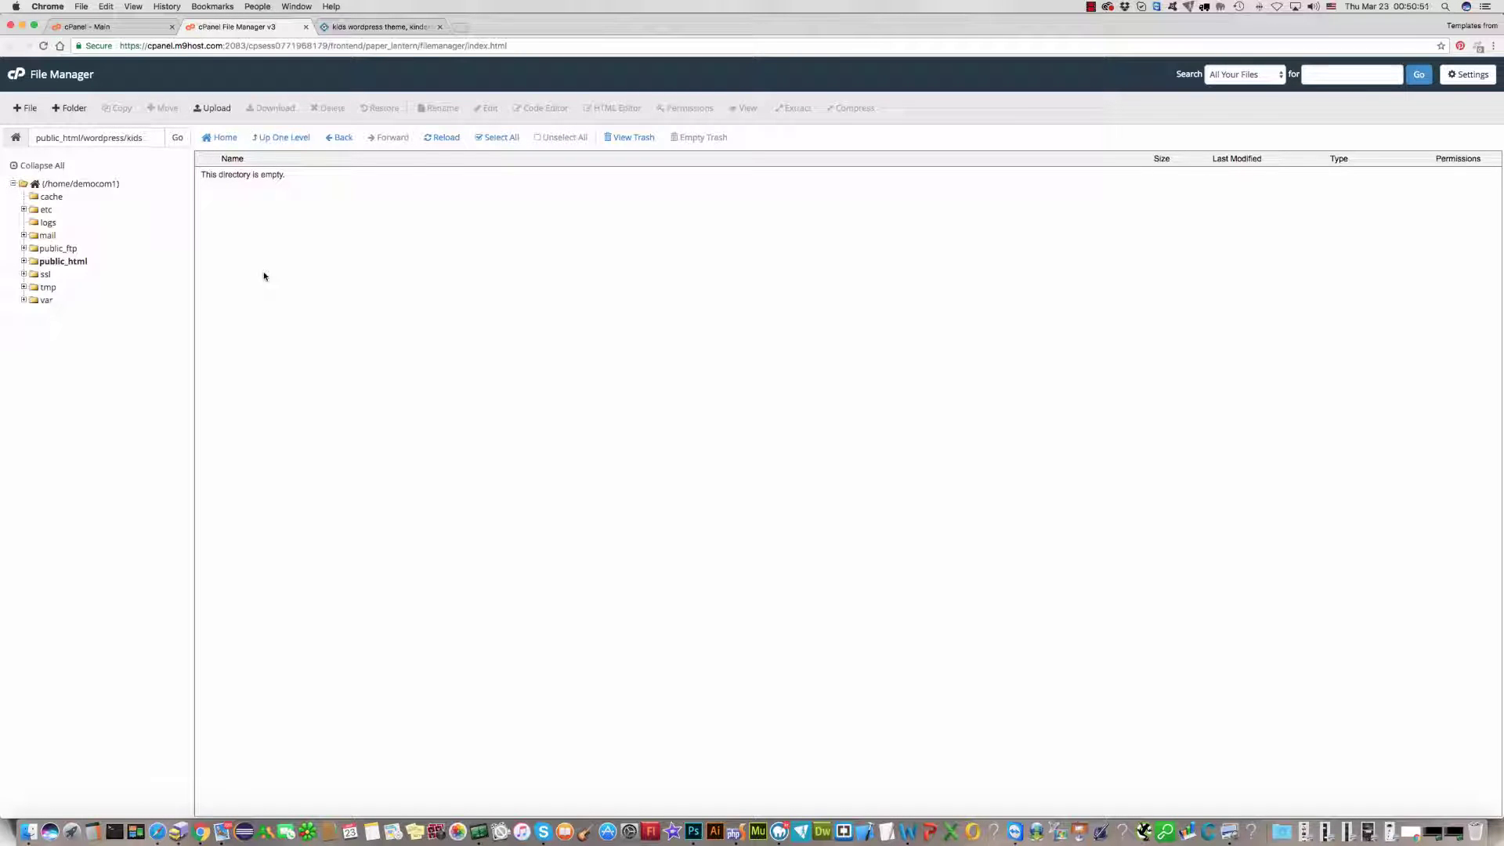
click(212, 108)
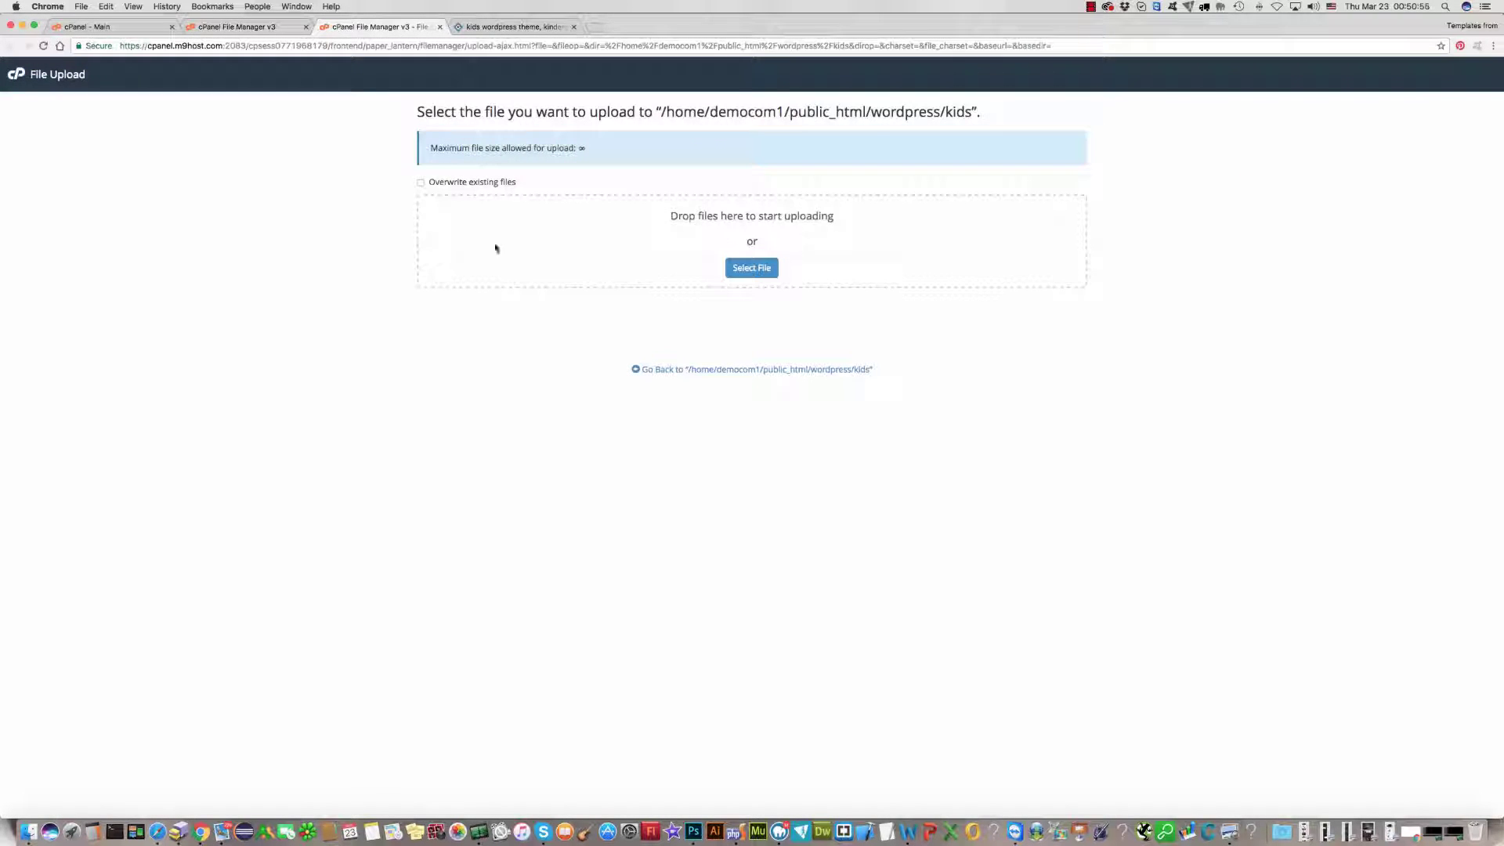
Step: Upload the kidsplanet archive zip from G-DRIVE > 00FILES > WORDPRESS_DUBLICATES > 300111821
click(750, 270)
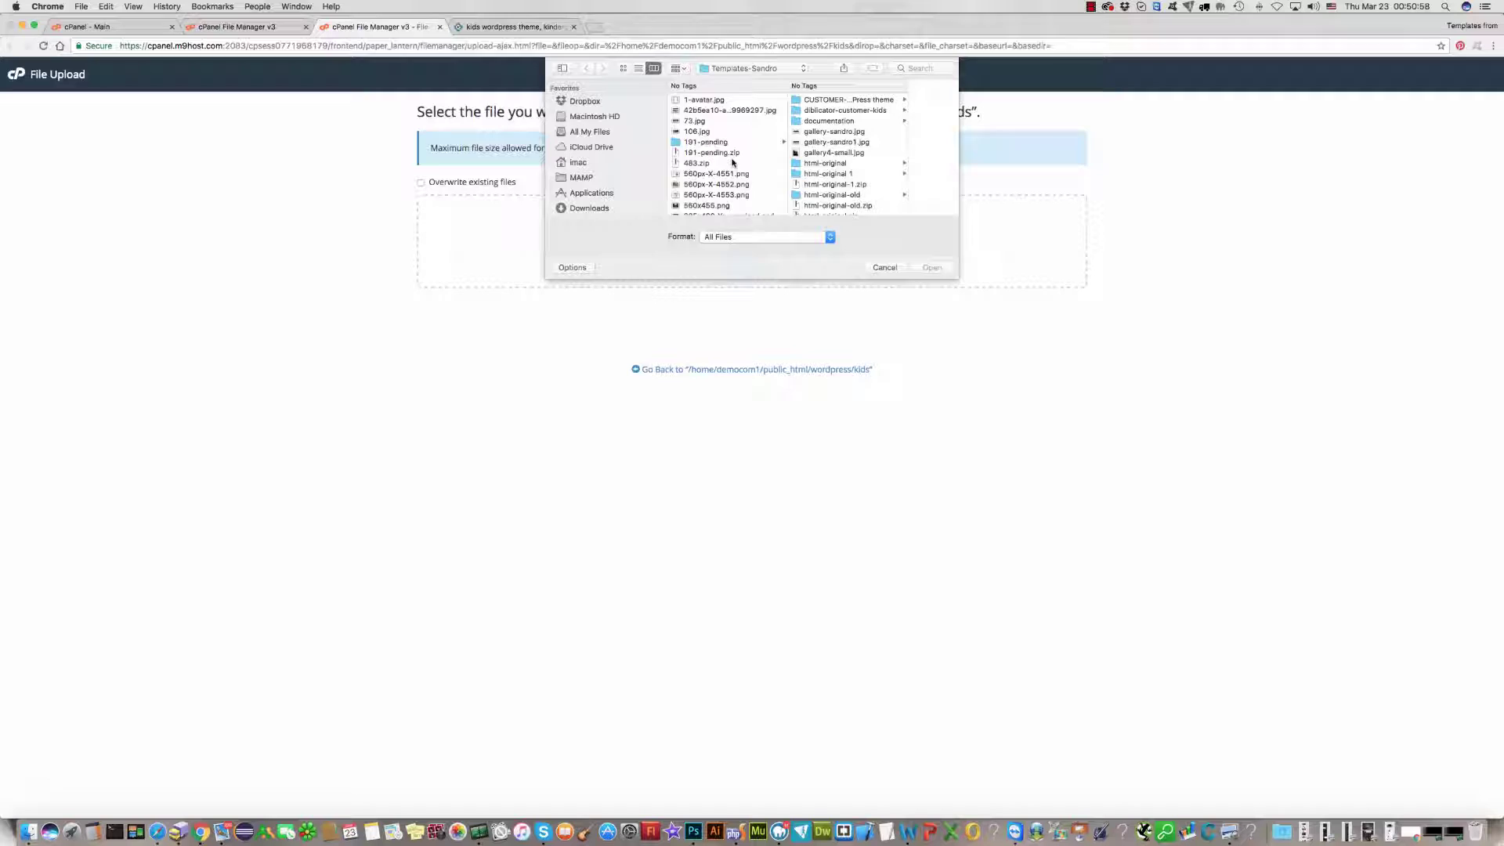
scroll(732, 162, down, 5)
scroll(583, 181, down, 3)
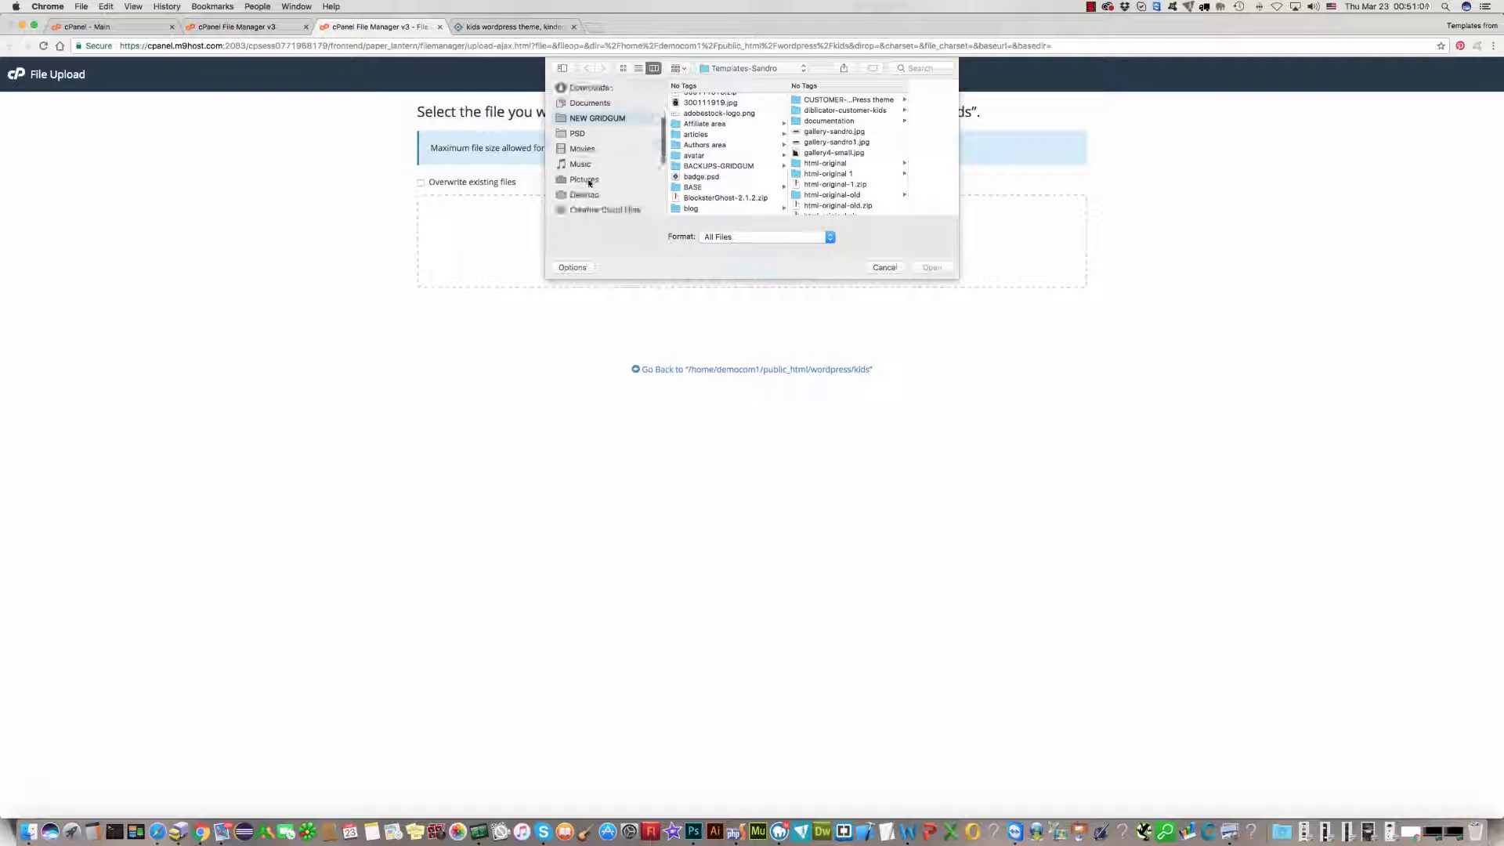
scroll(587, 177, down, 4)
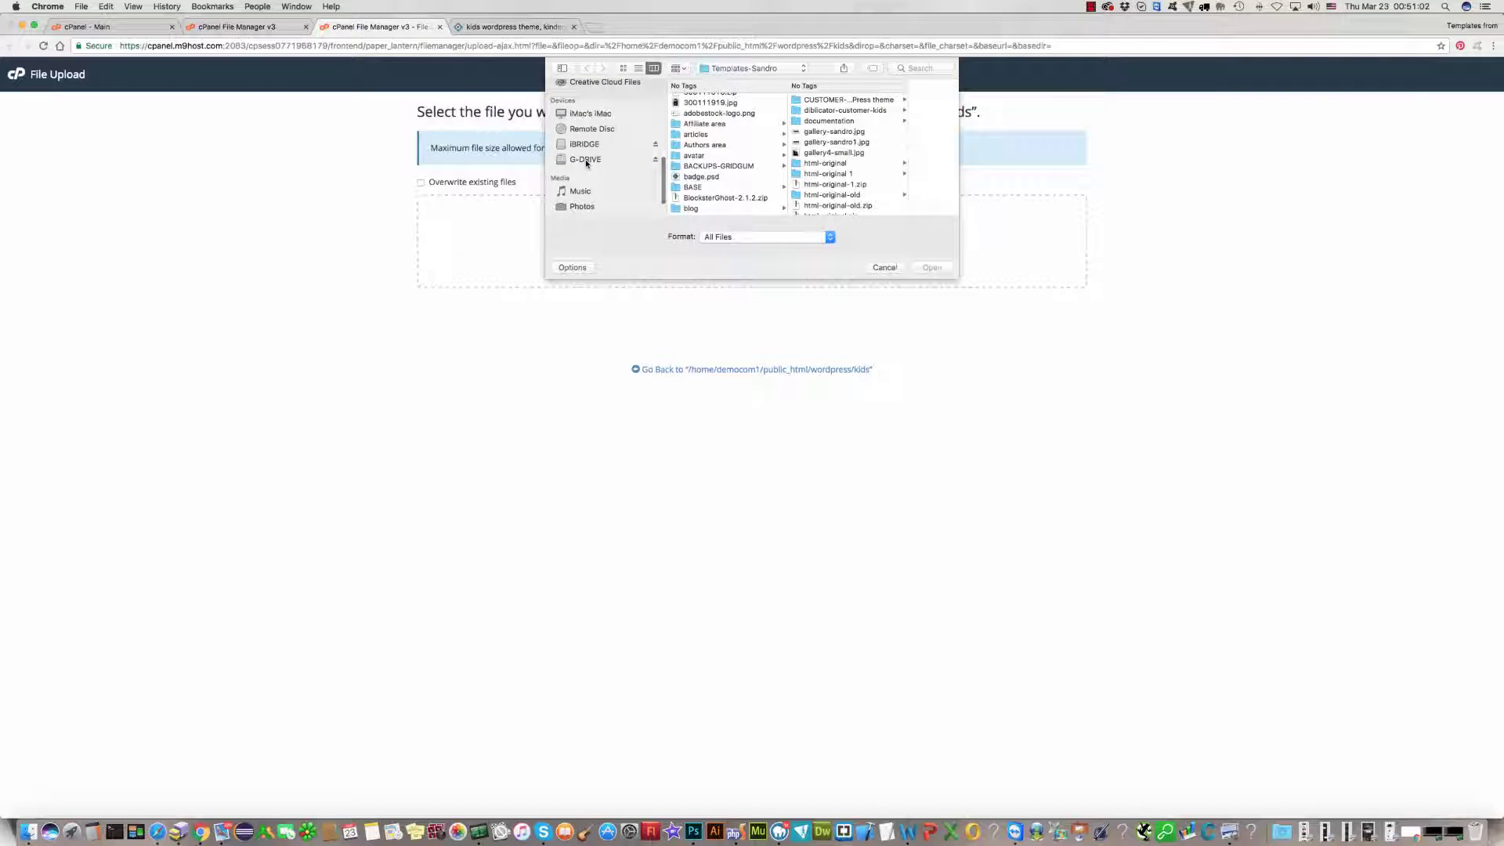
click(586, 159)
click(771, 121)
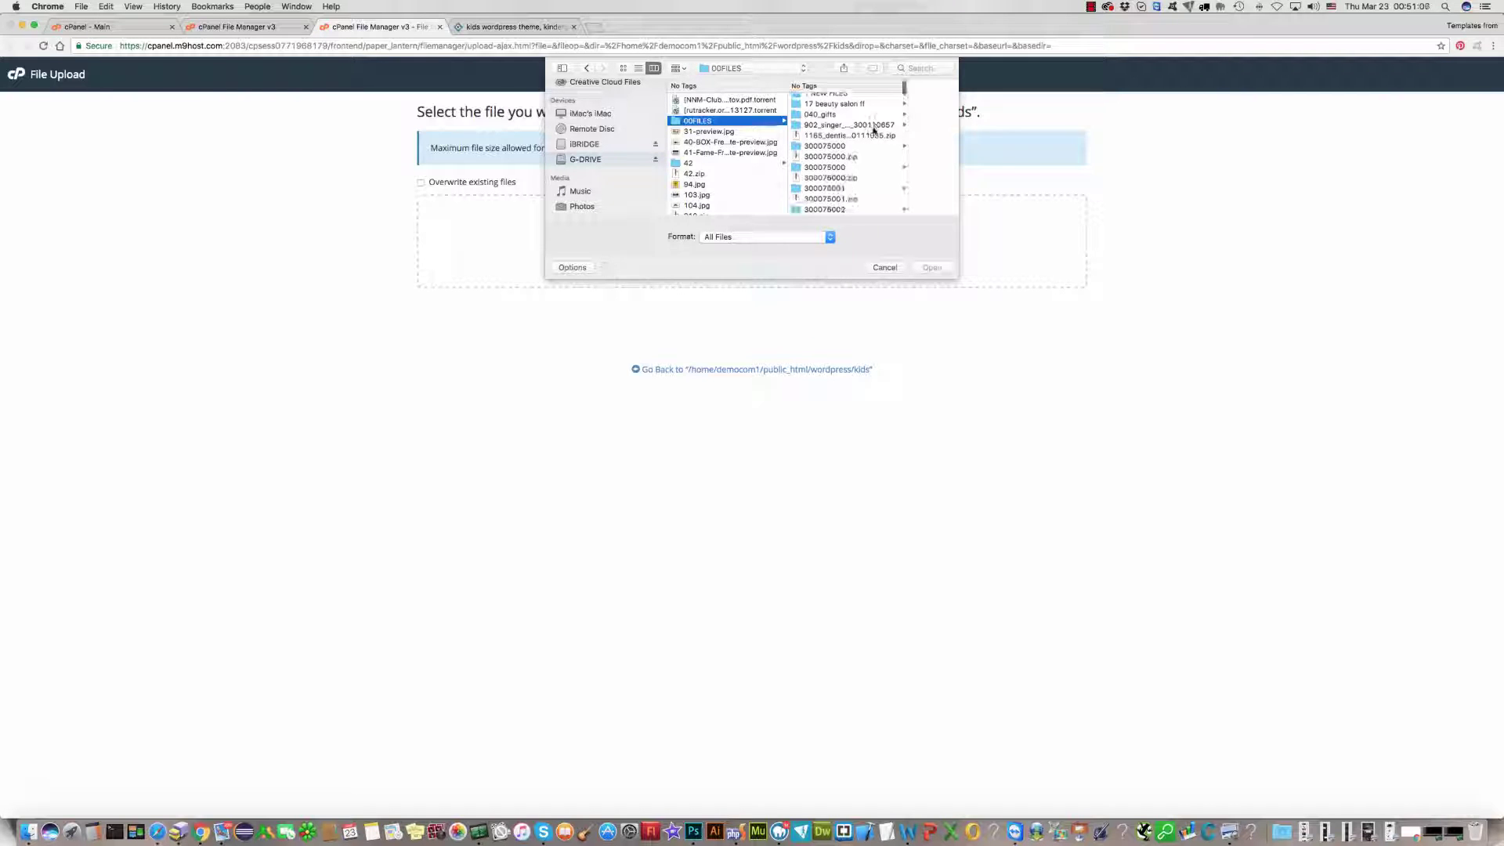
drag(903, 89, 903, 226)
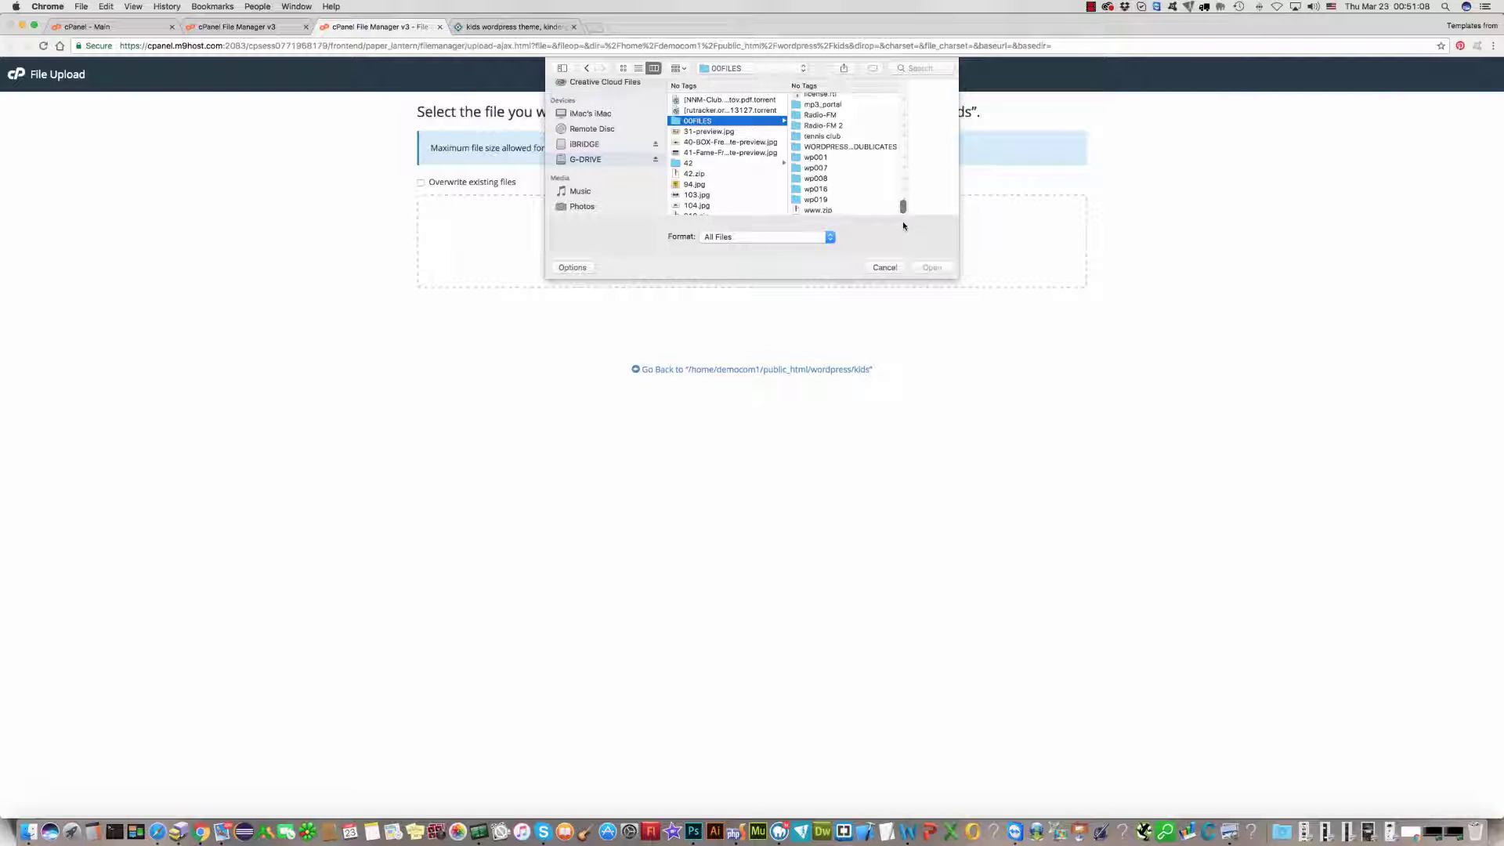
click(849, 148)
scroll(937, 159, down, 5)
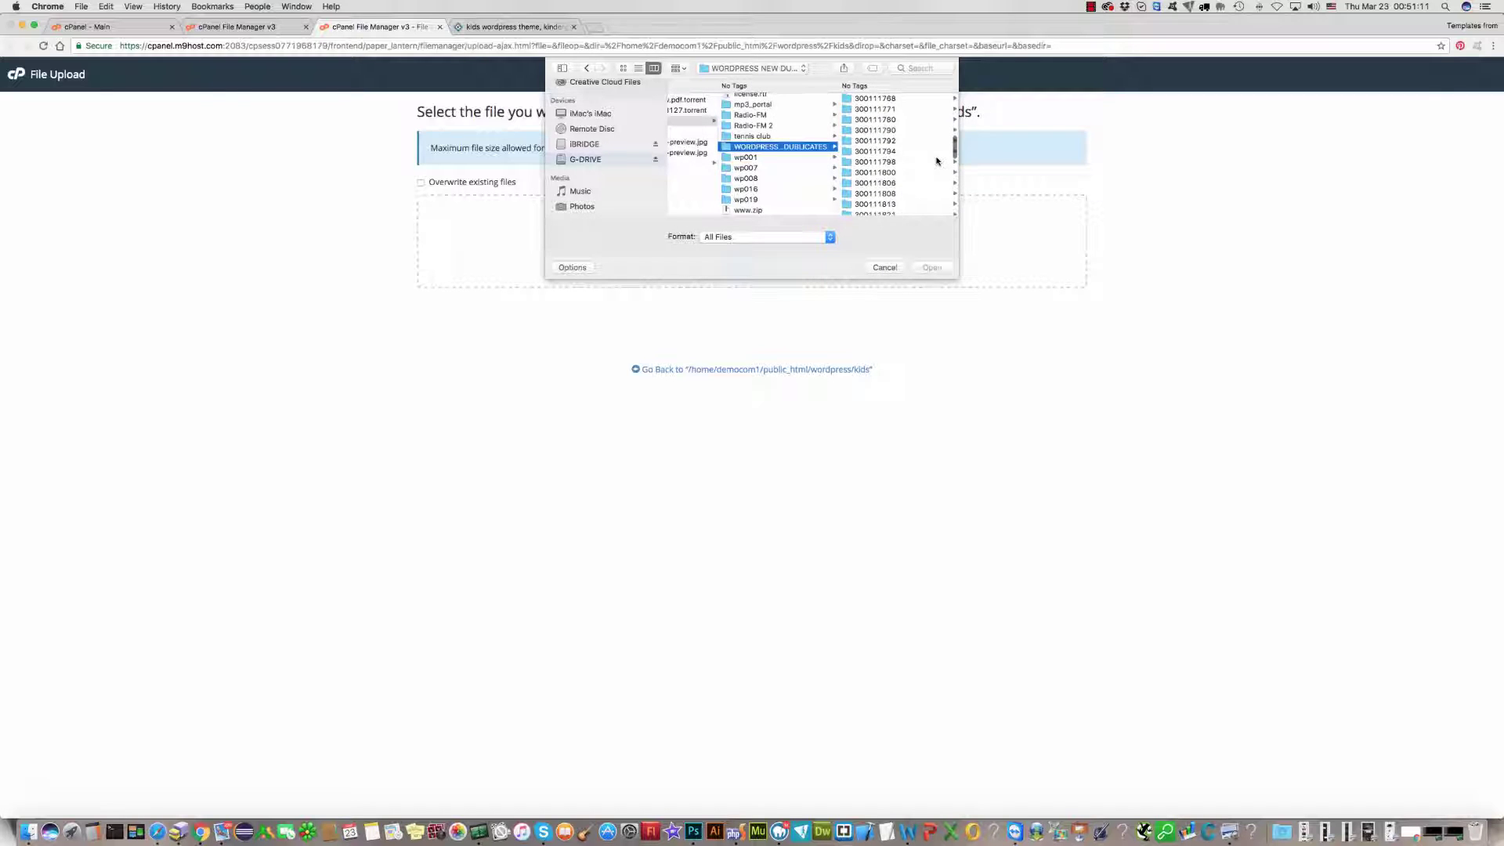
scroll(937, 160, down, 2)
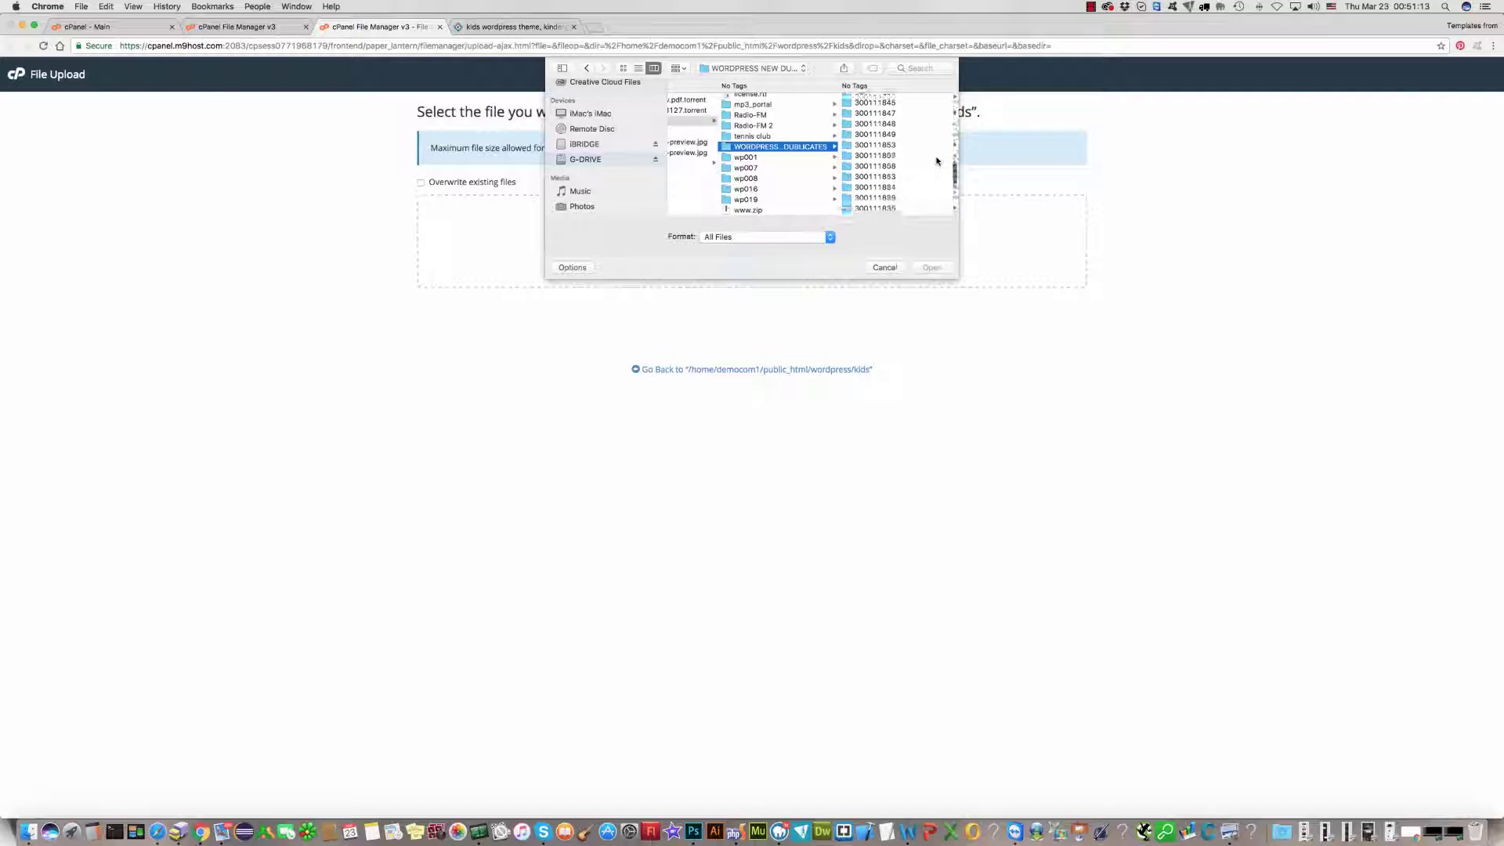
scroll(936, 160, down, 2)
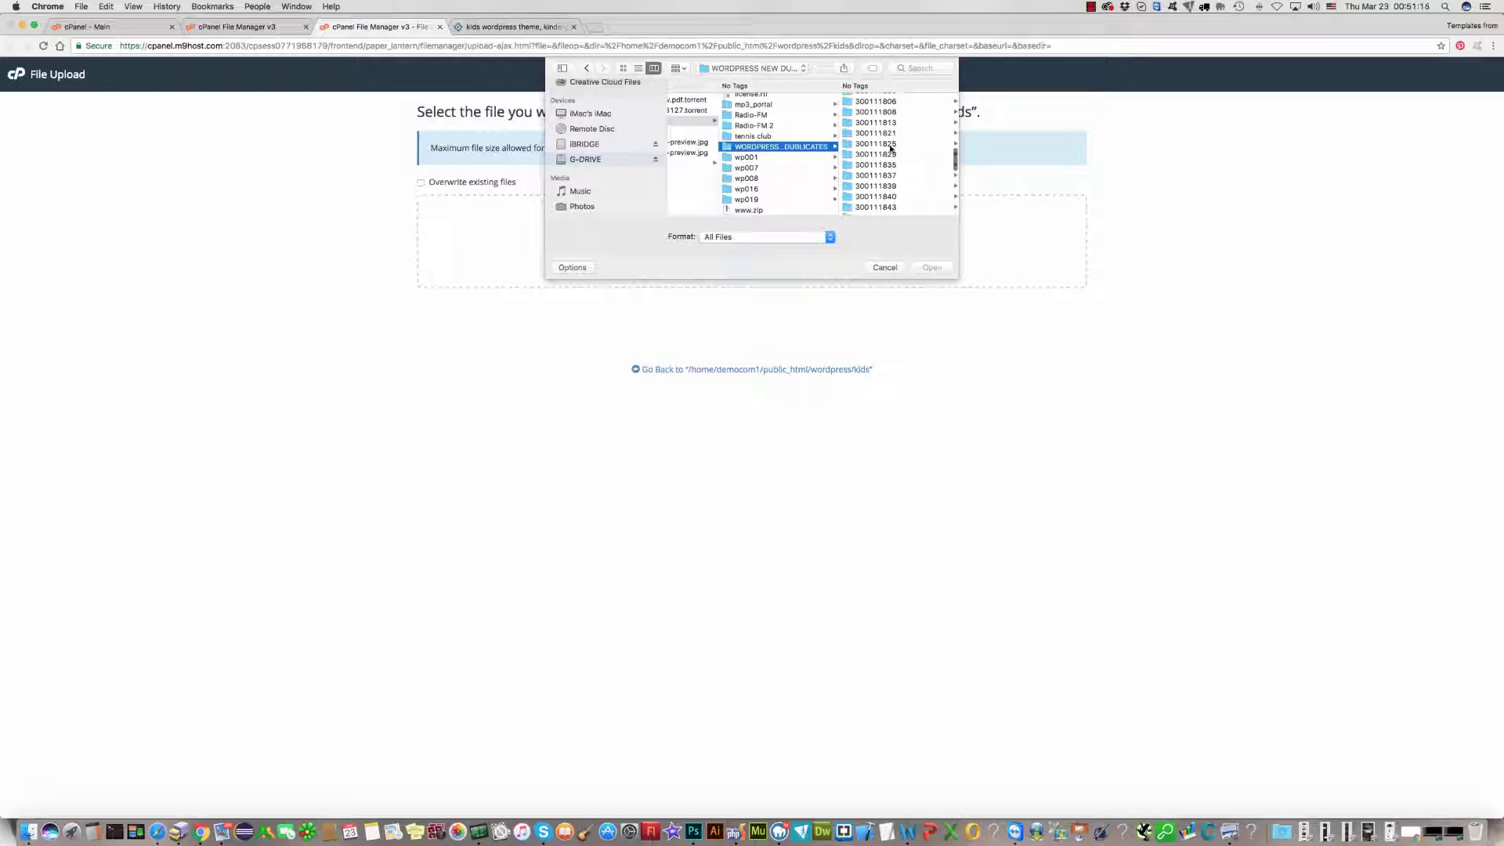
click(886, 134)
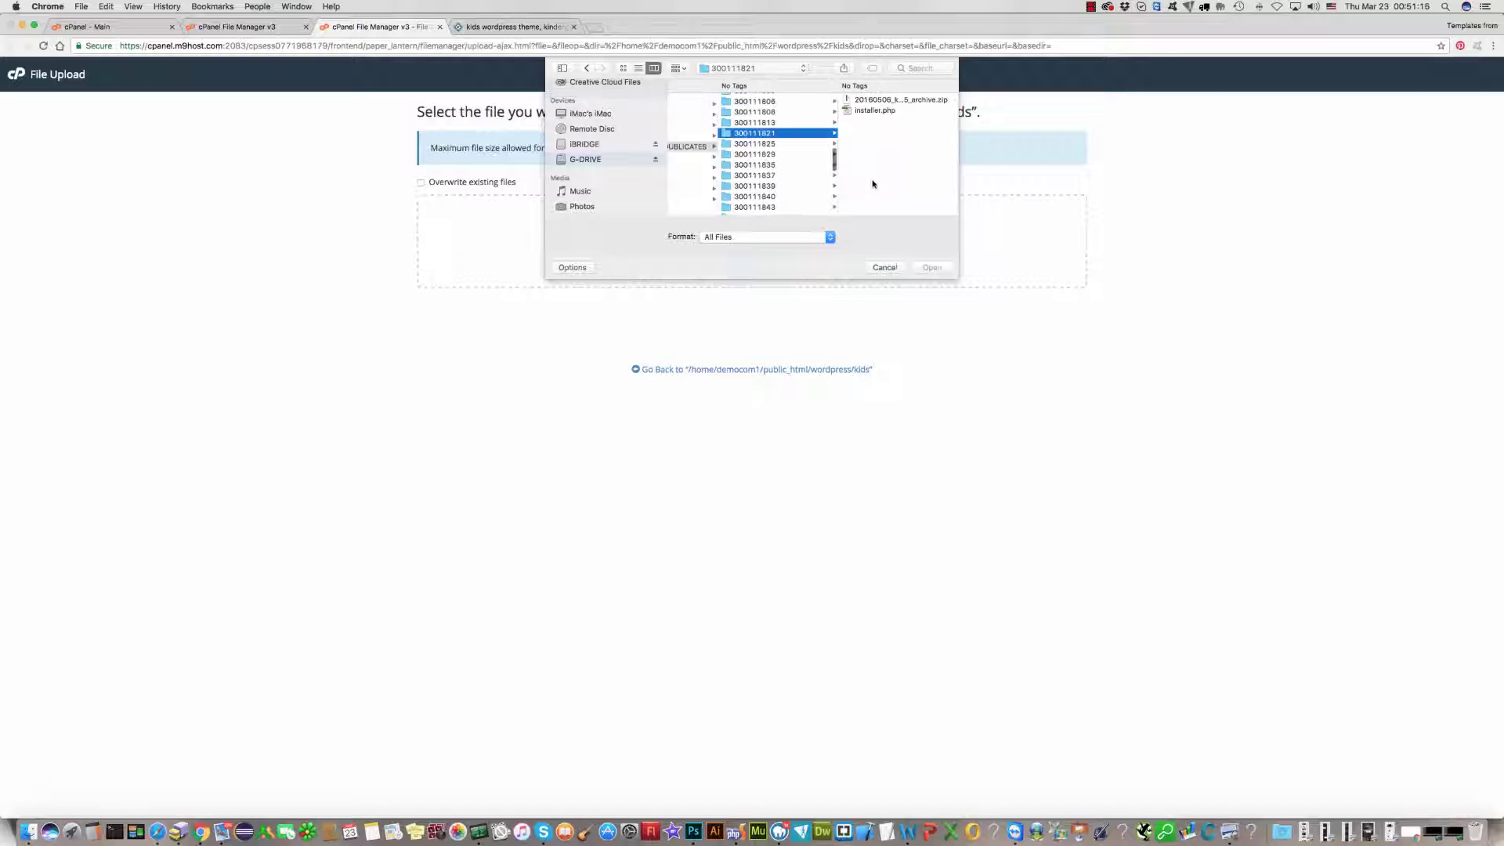
click(906, 101)
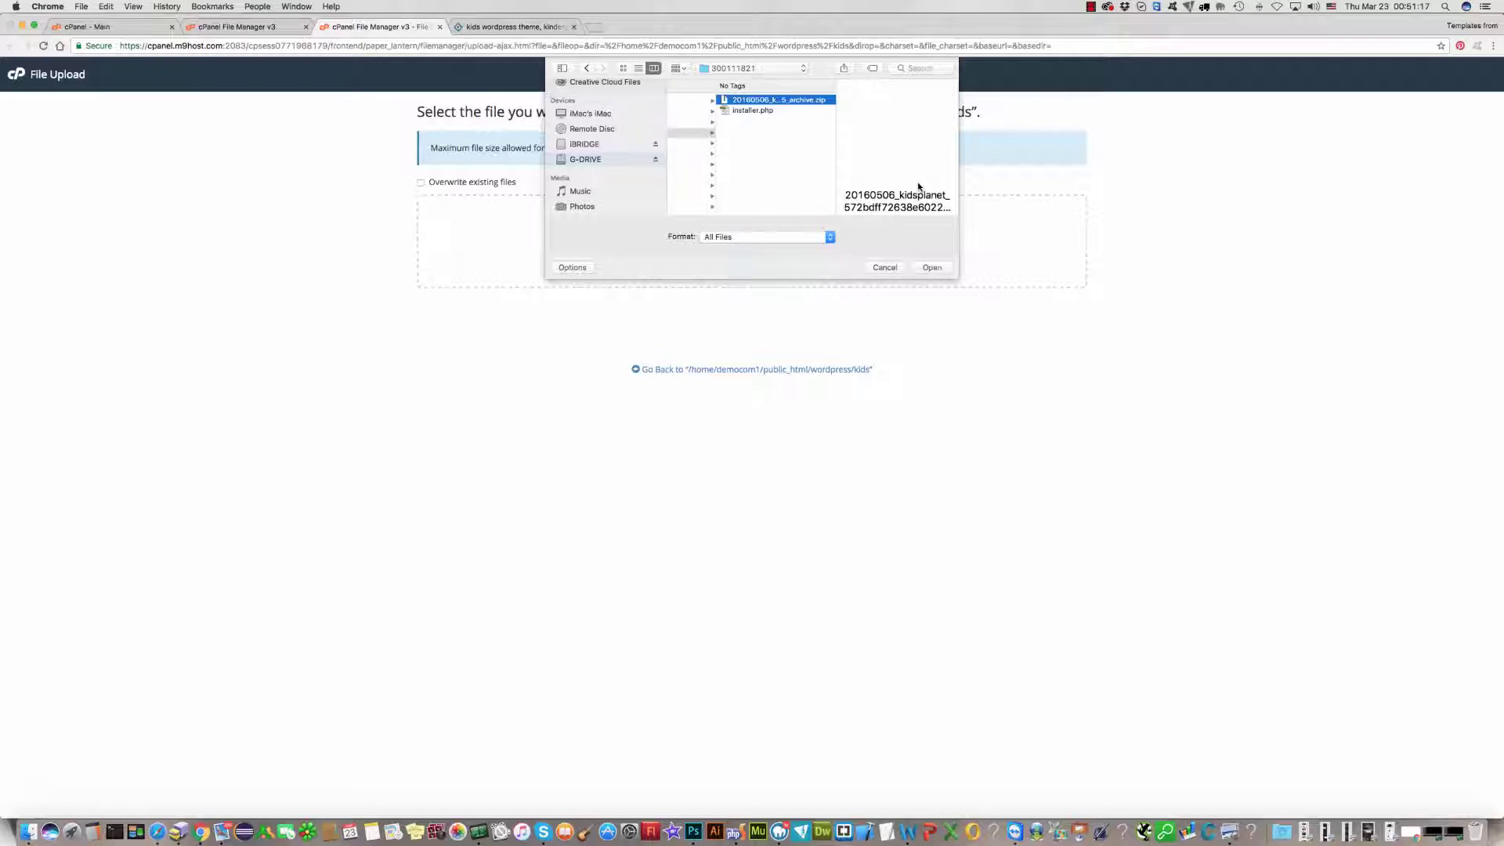
click(931, 268)
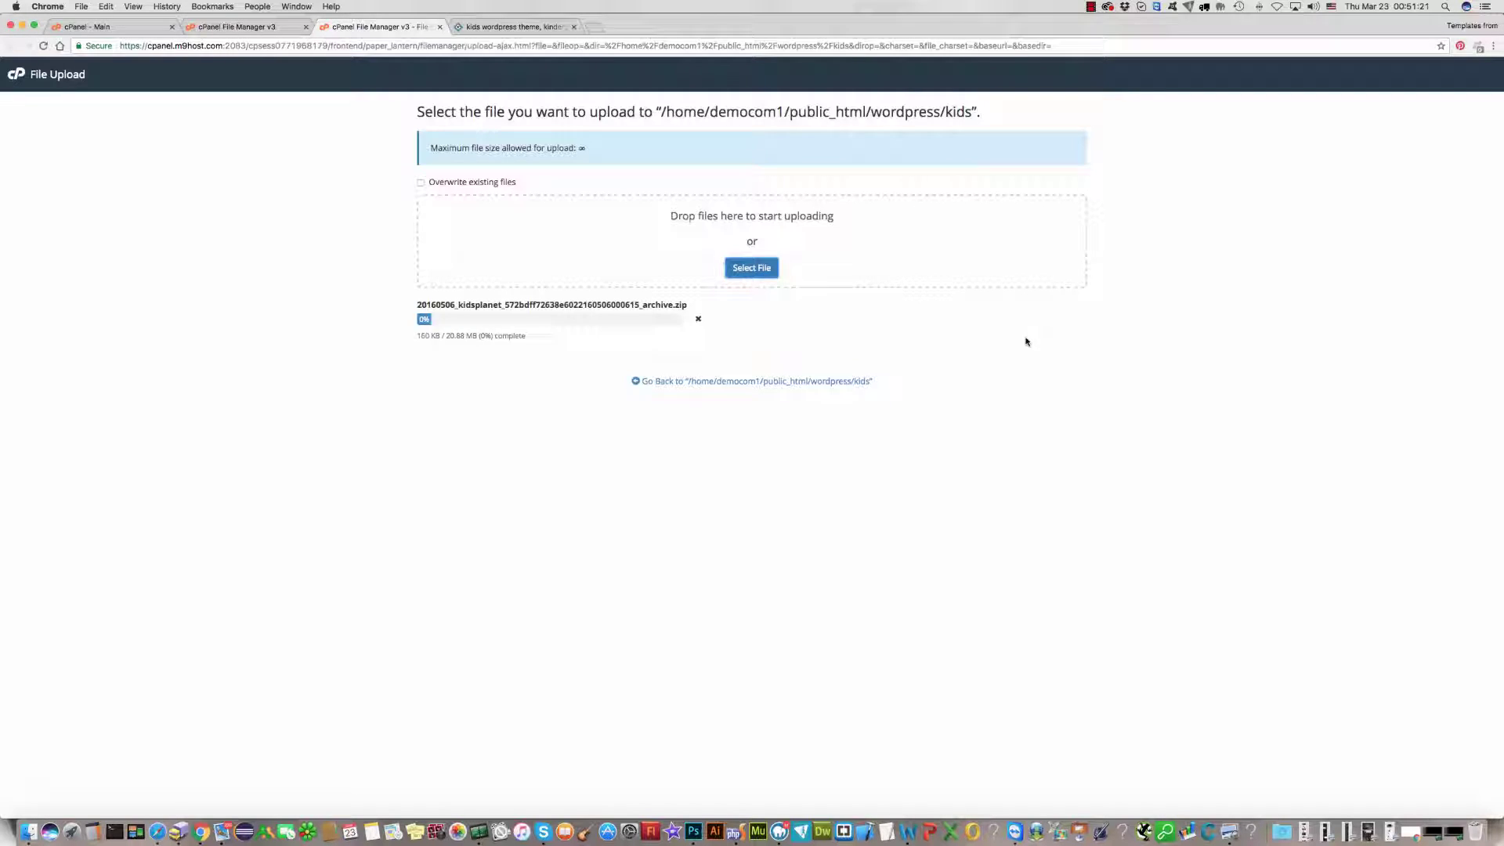
Step: Upload installer.php from the same 300111821 folder
click(751, 269)
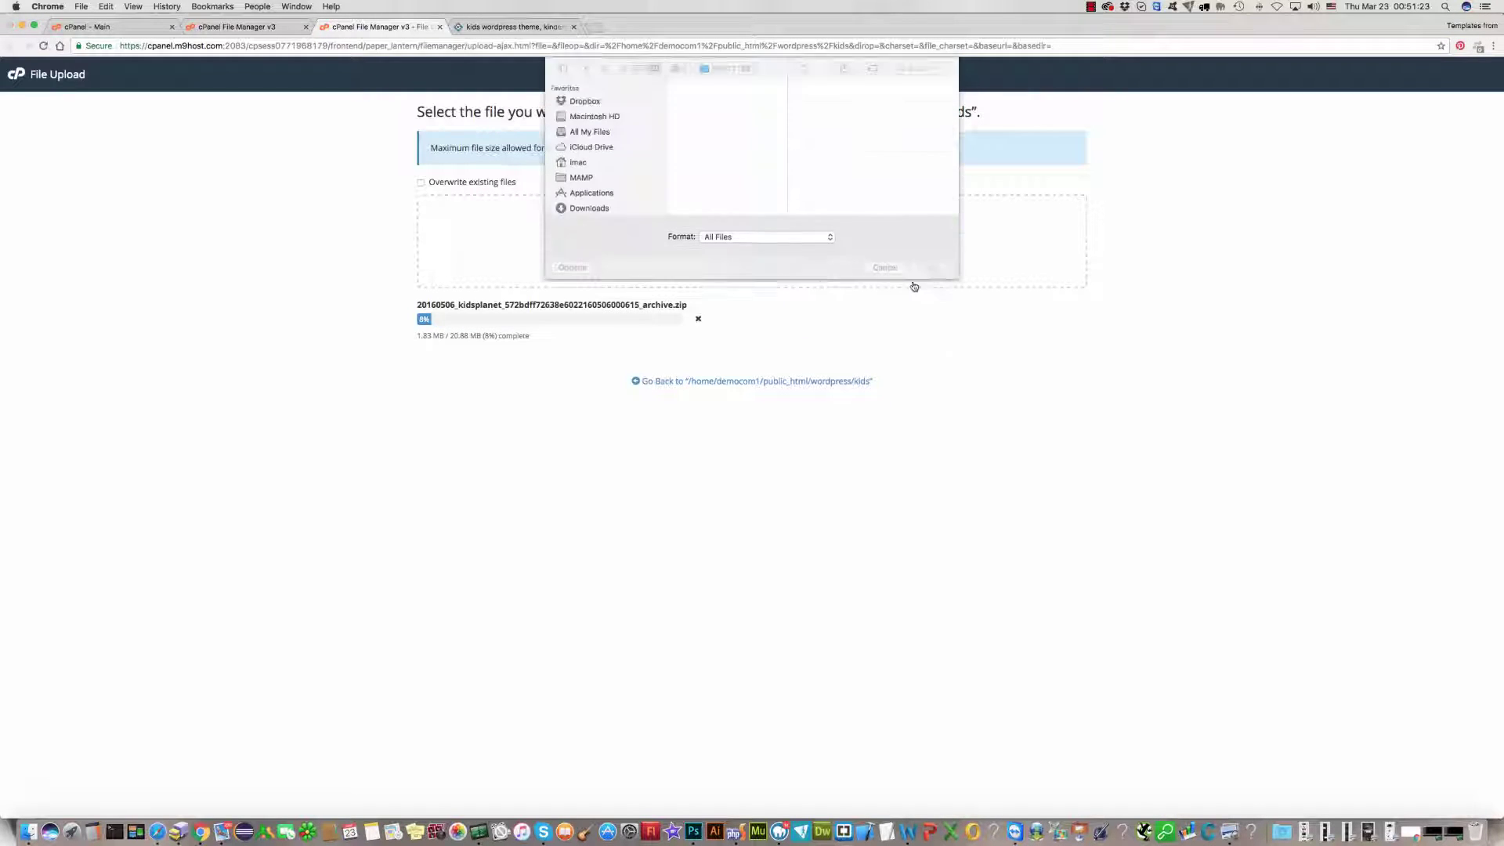
click(696, 112)
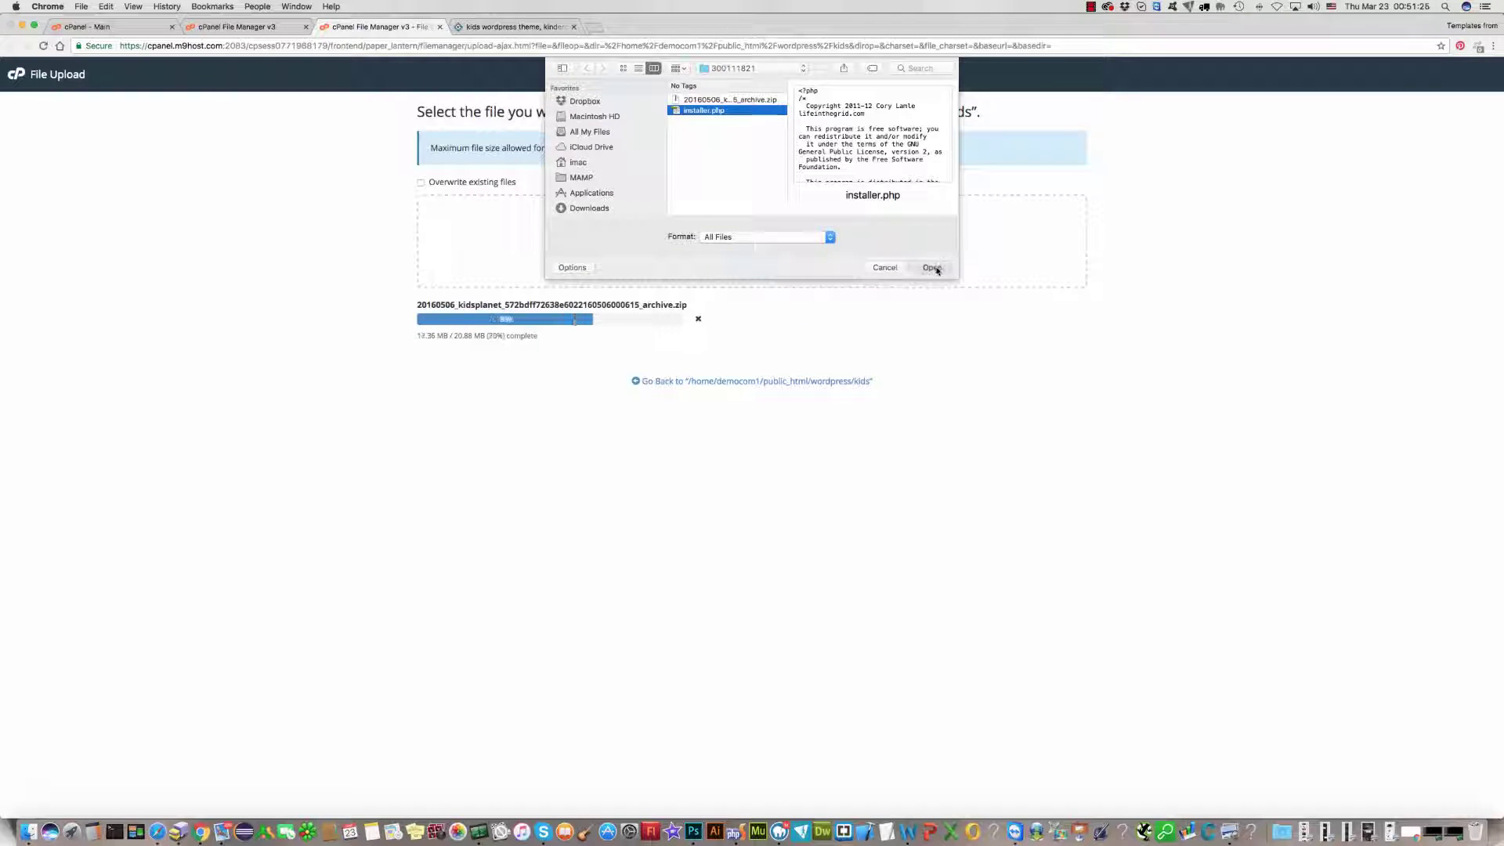
click(931, 267)
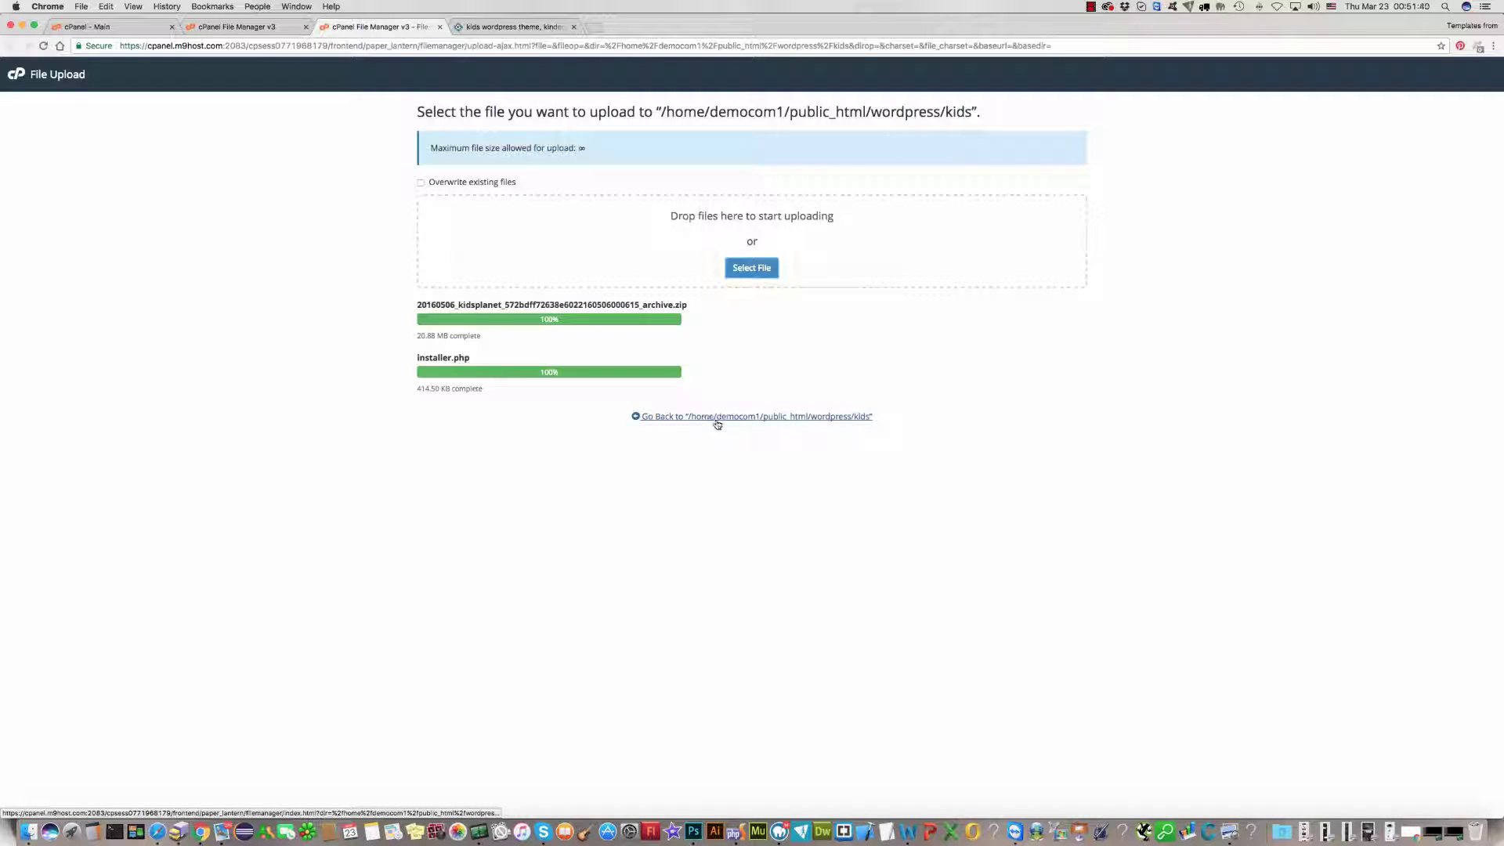
Step: Go back to the kids folder listing showing the archive zip and installer.php
click(715, 418)
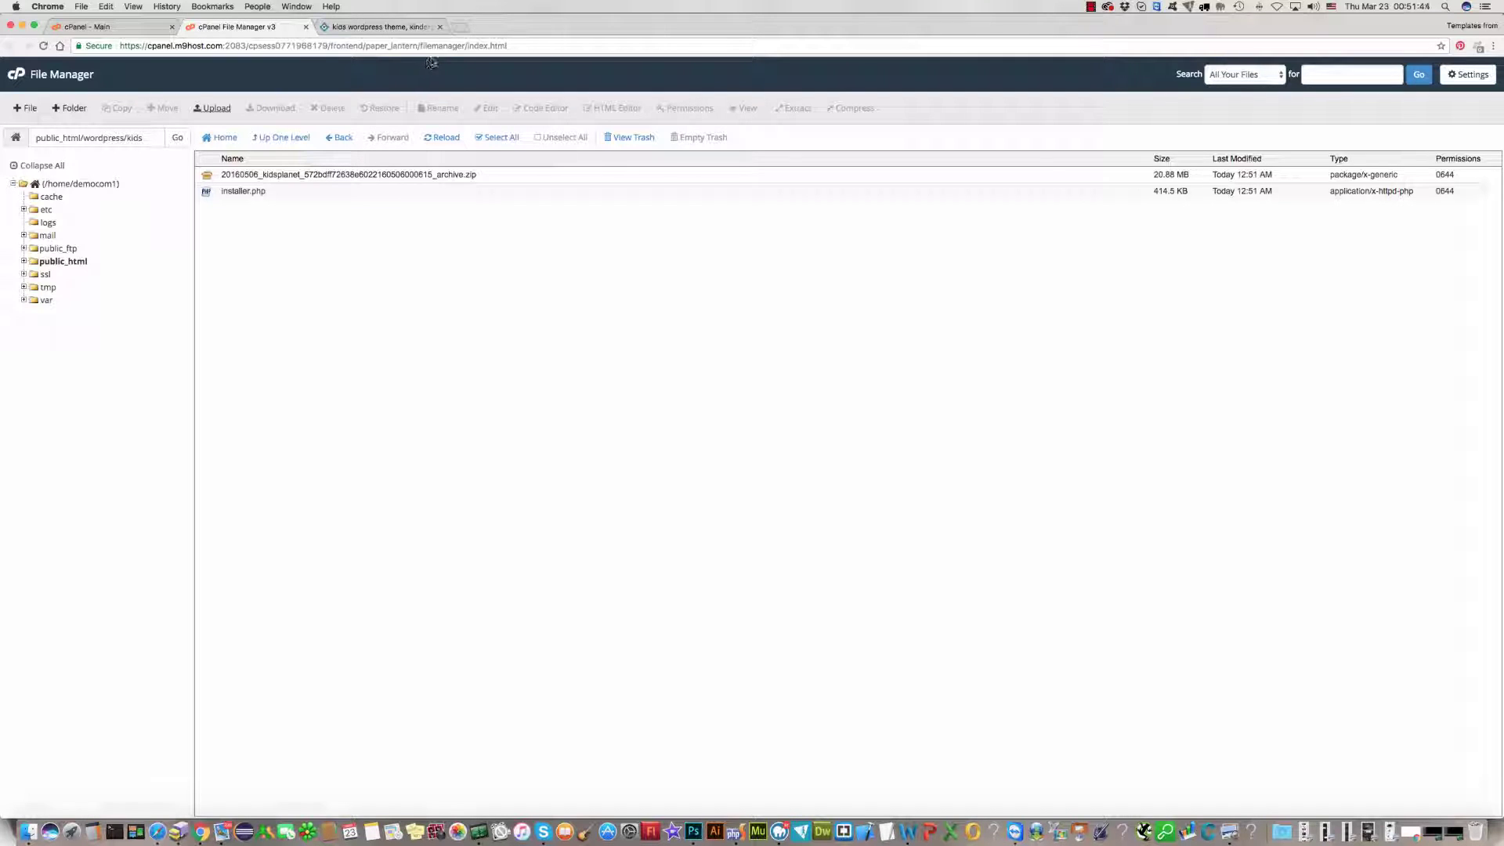
Step: In a new Chrome tab, enter the address test-demo.com/wordpress/kids/
click(459, 33)
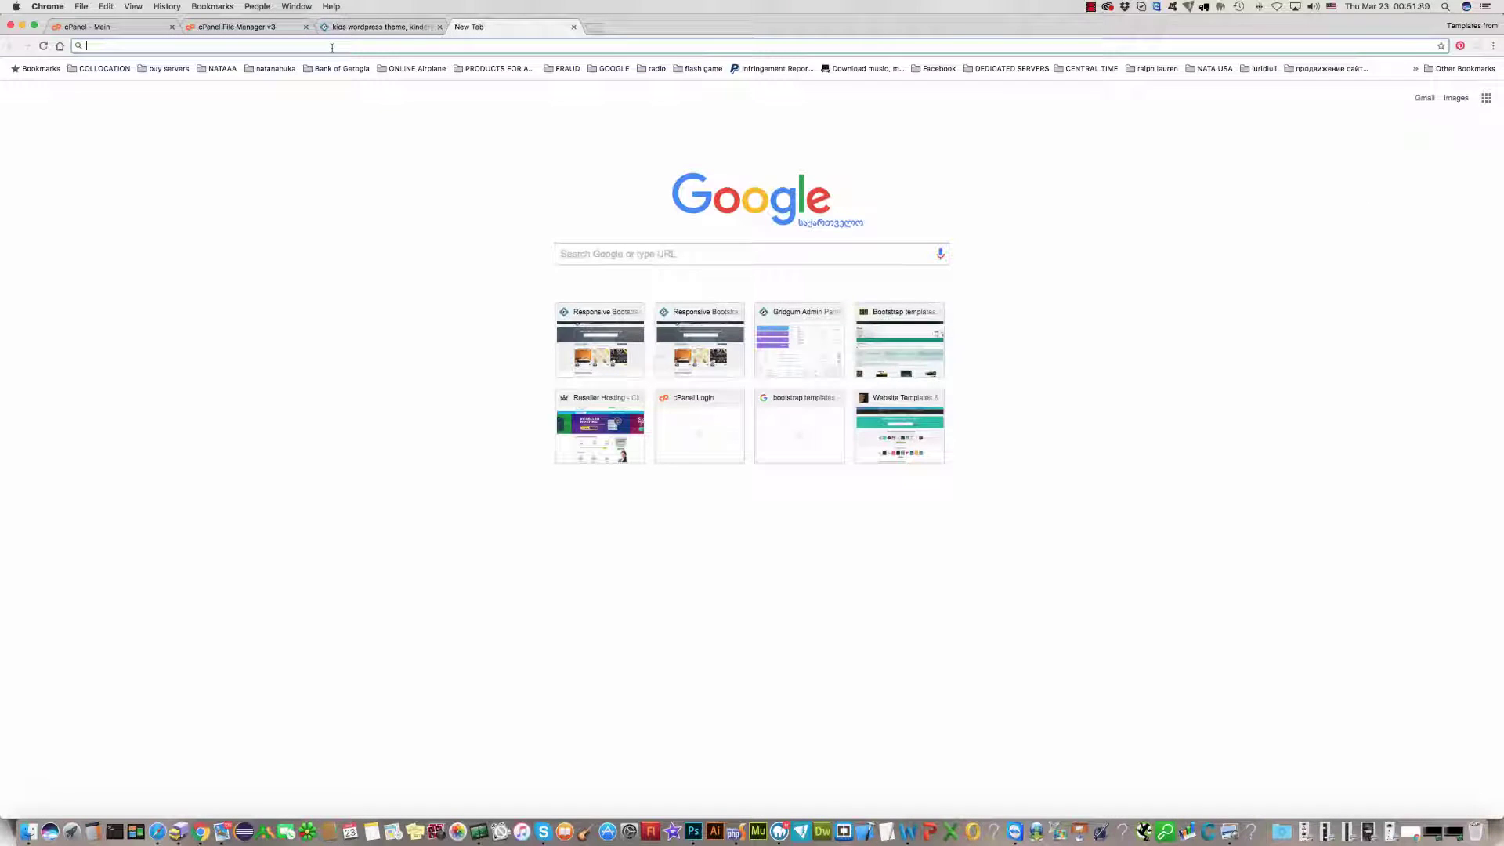
text(te)
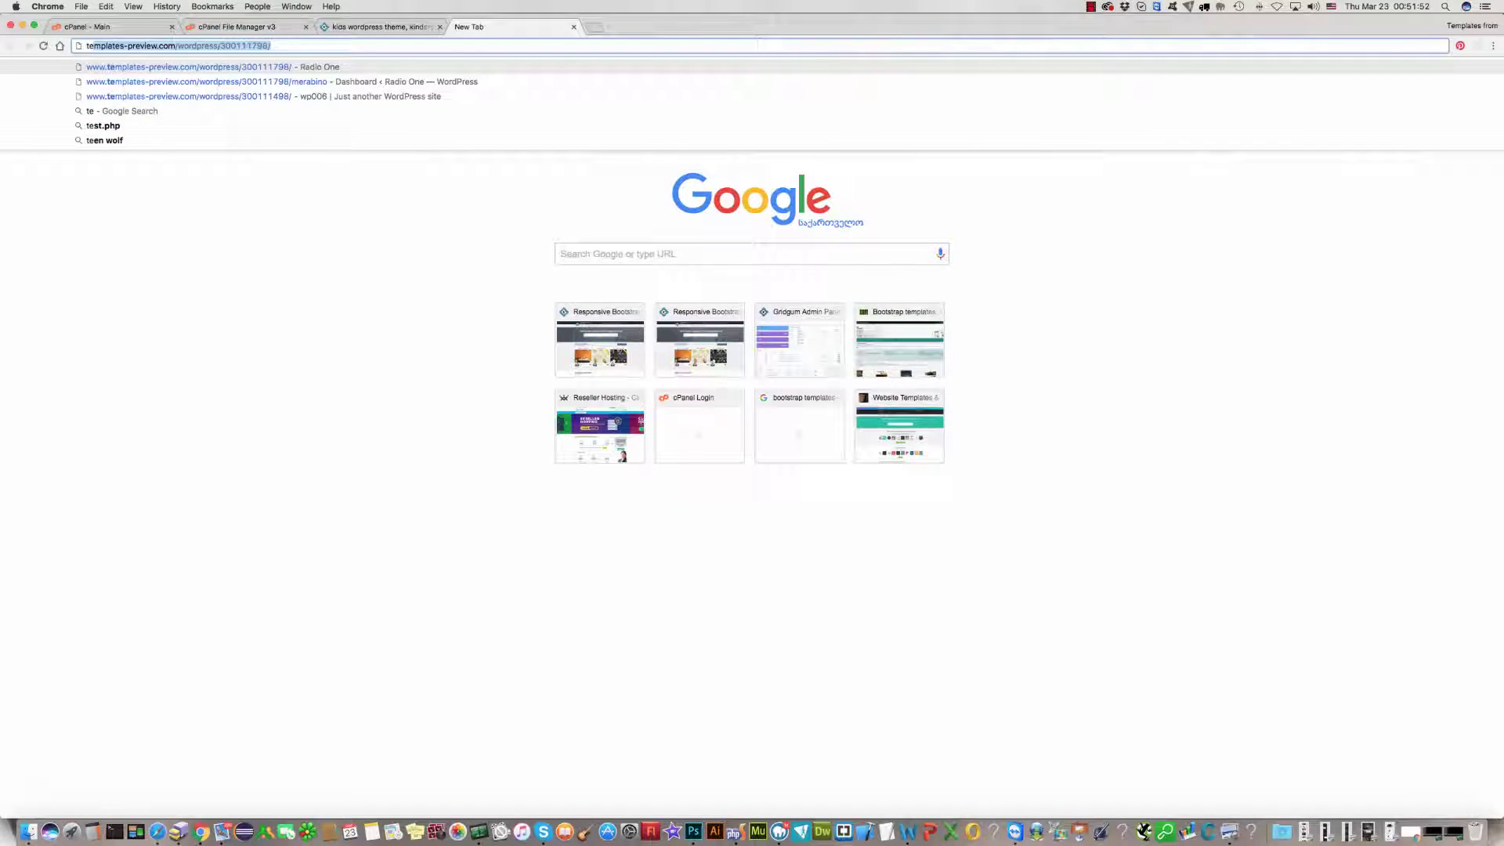
text(st-demo.)
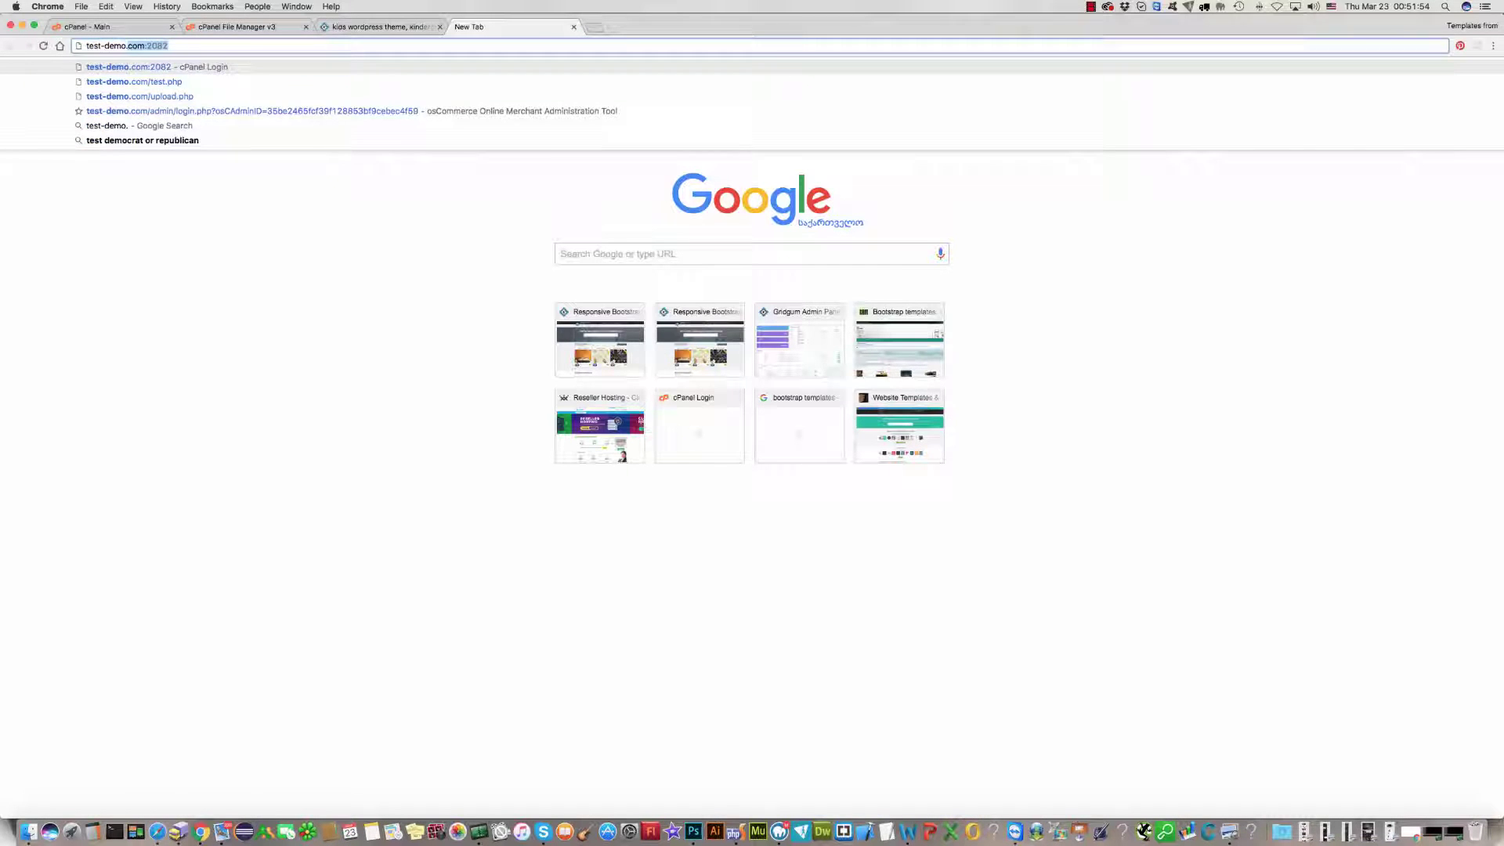
text(com)
text(/)
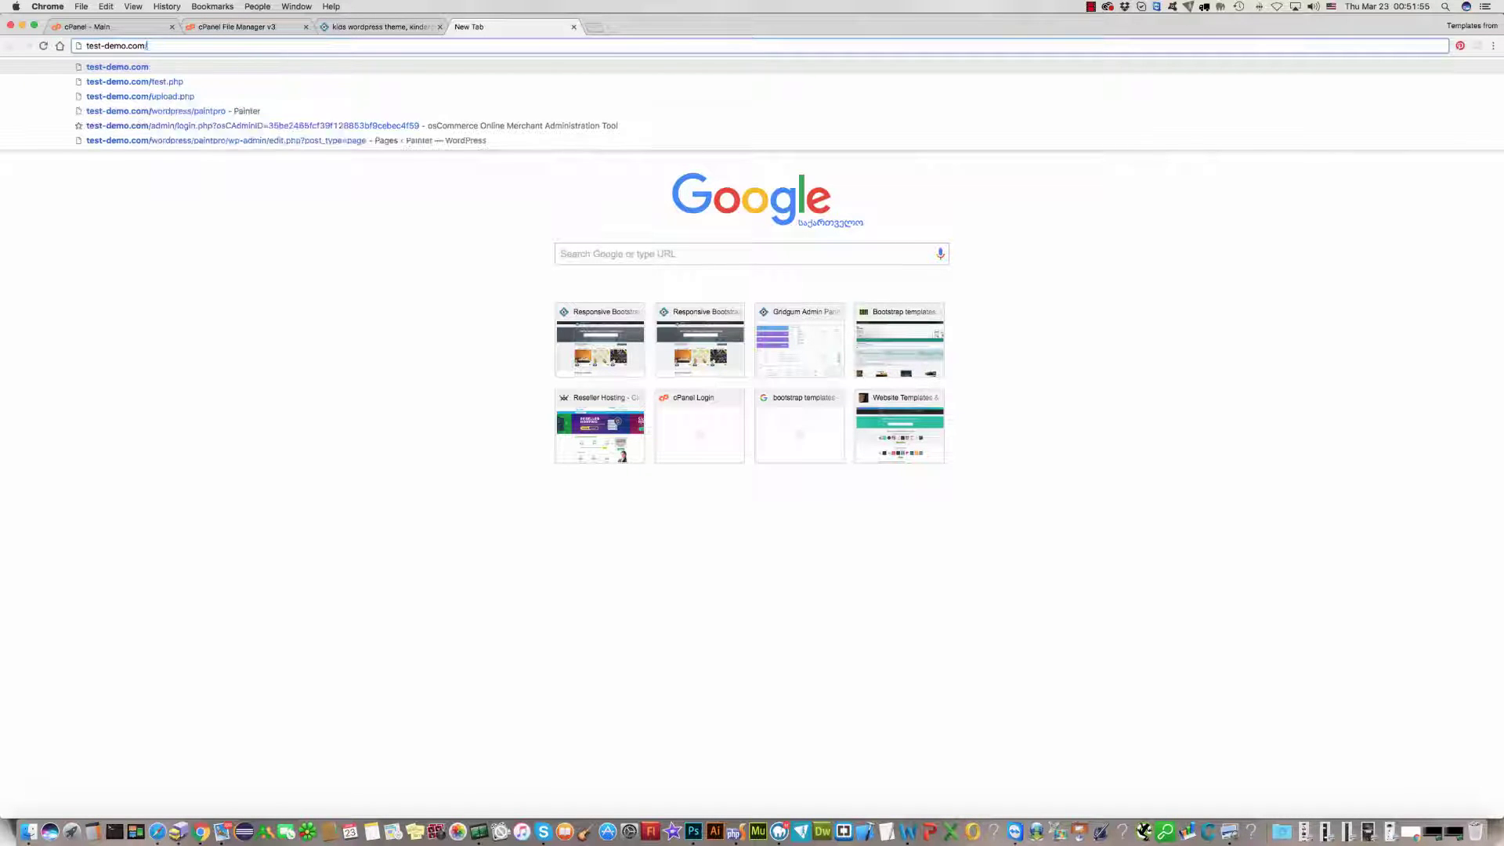
text(word)
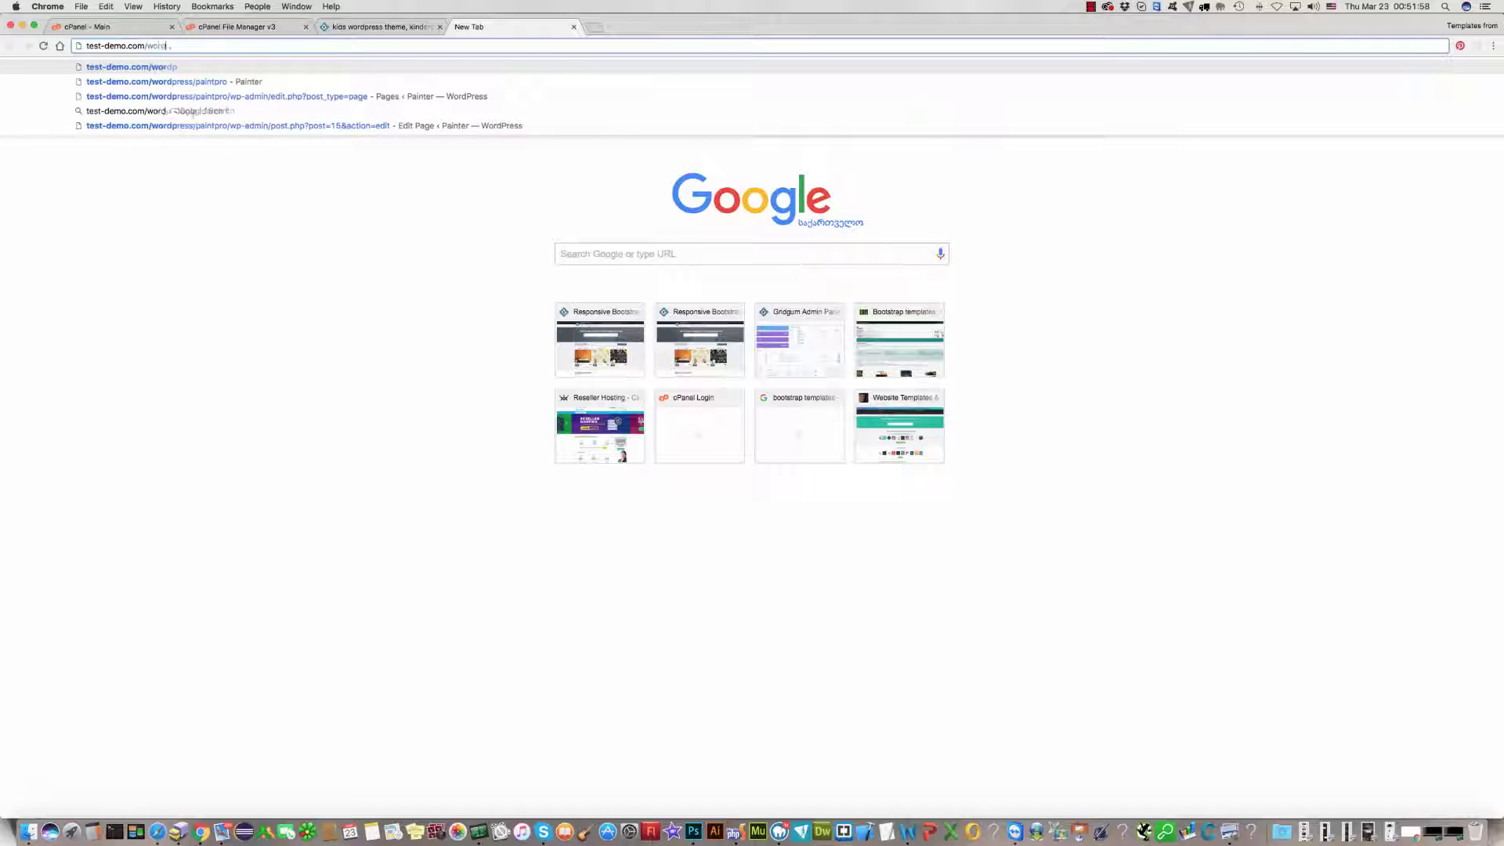
text(press/k)
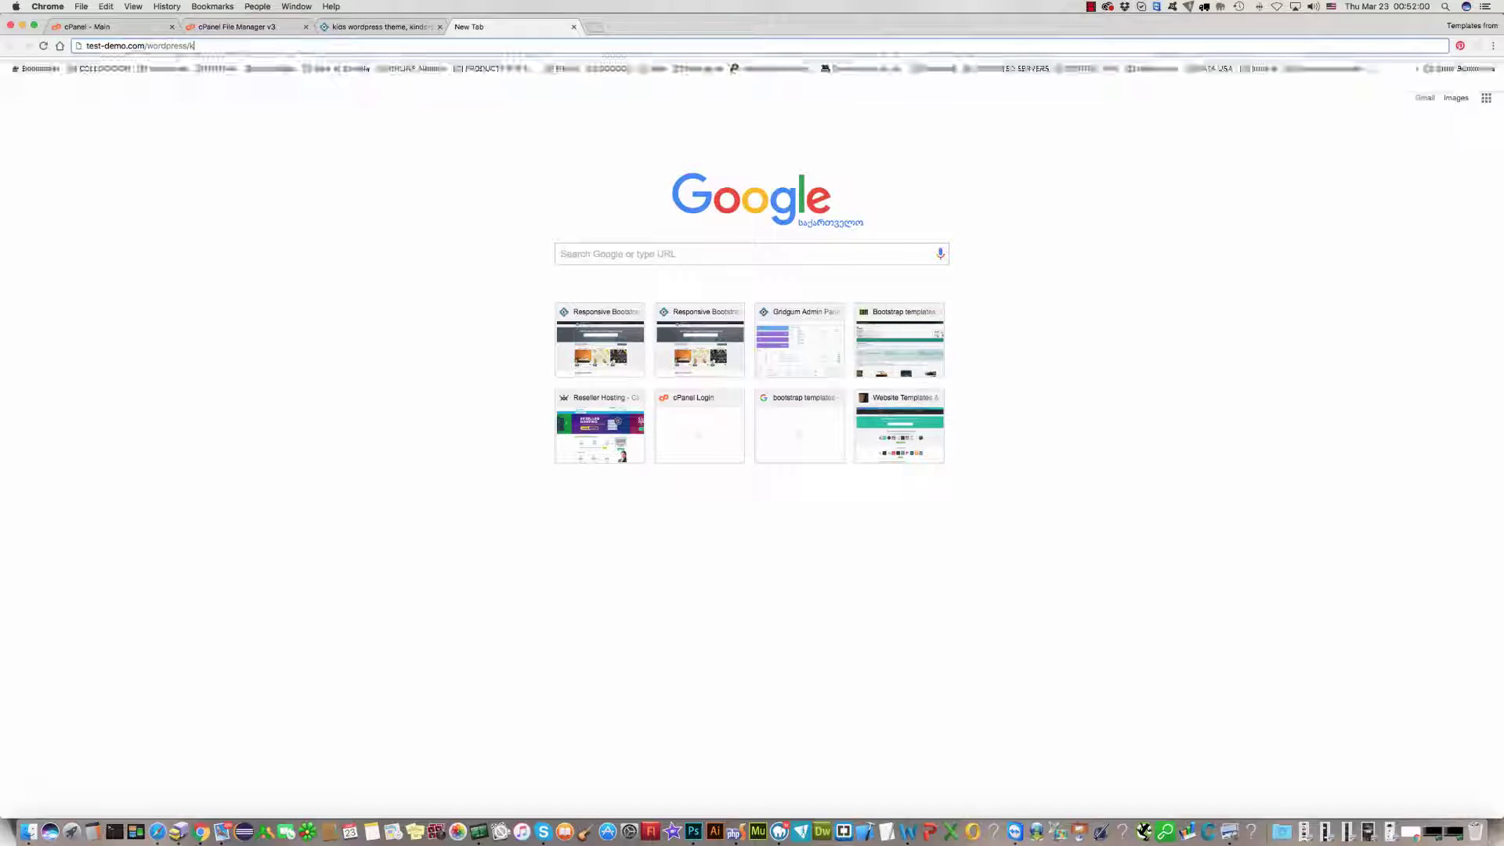
text(ids/installer.php)
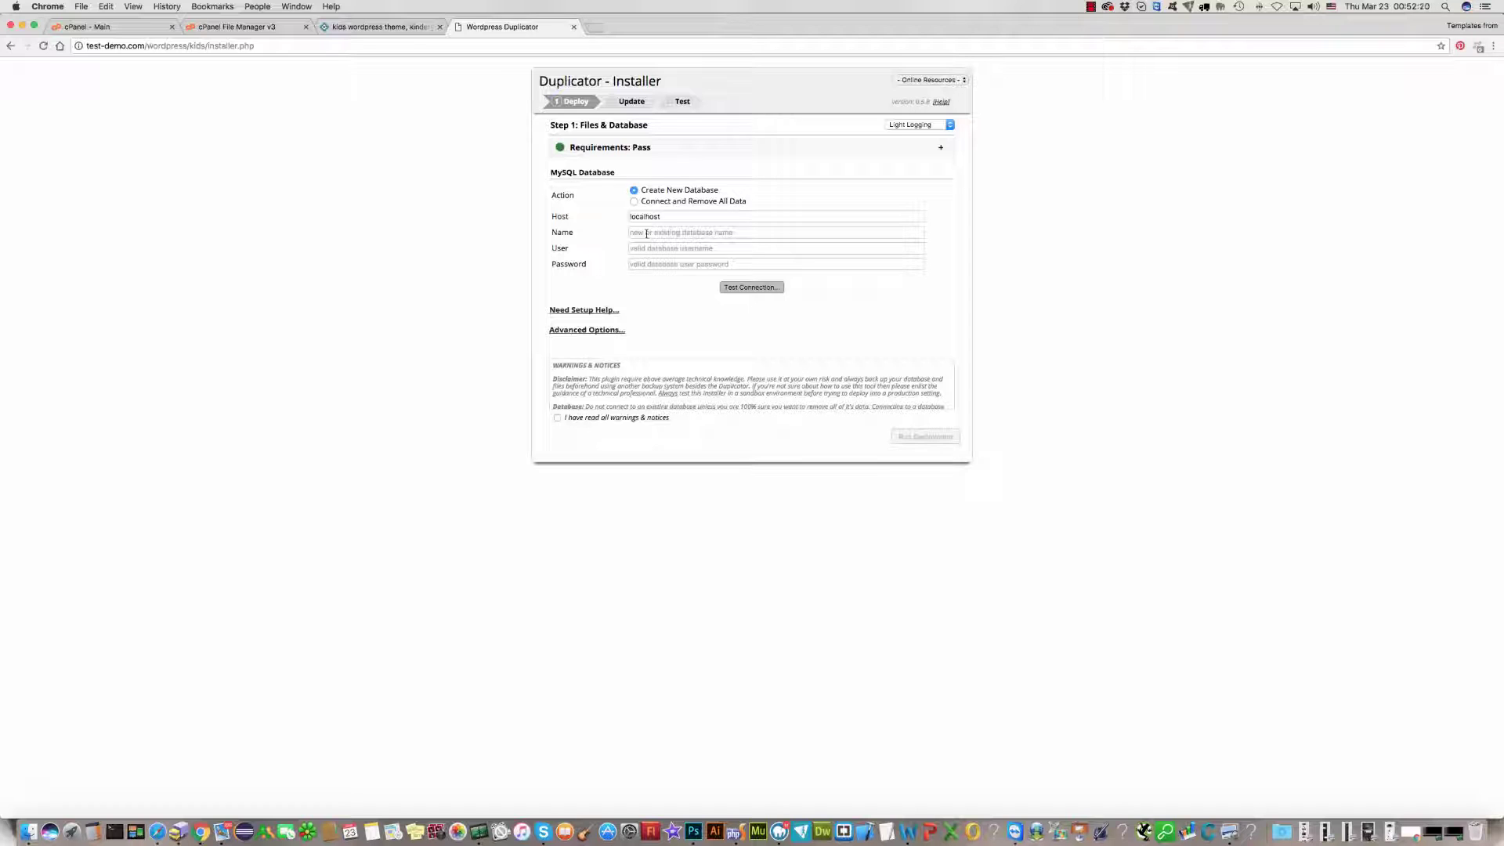
Step: Leave the Duplicator database name field empty and switch back to the File Manager tab
click(646, 233)
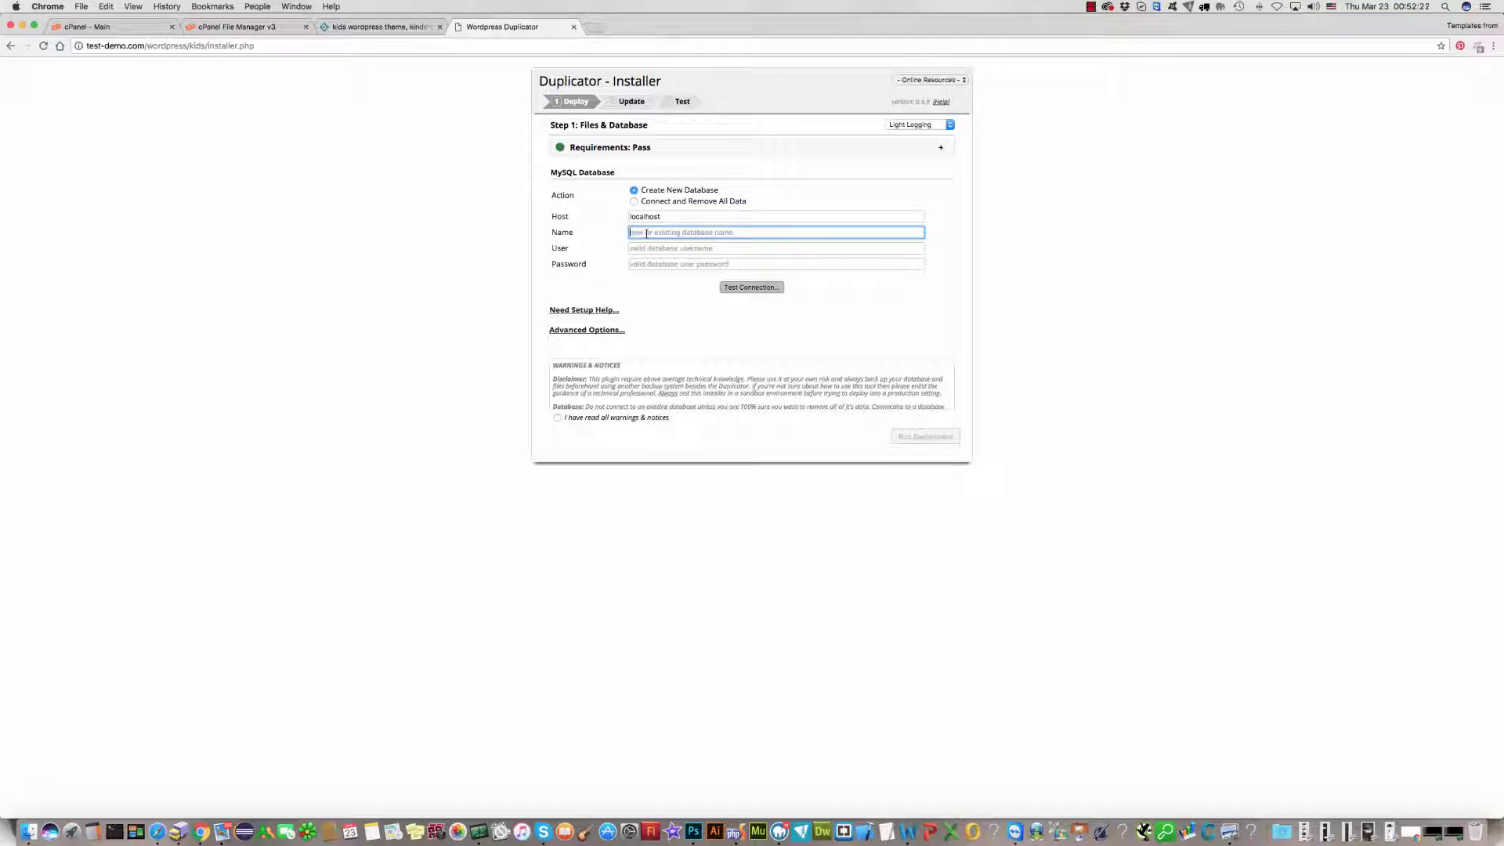
text(d)
key(BackSpace)
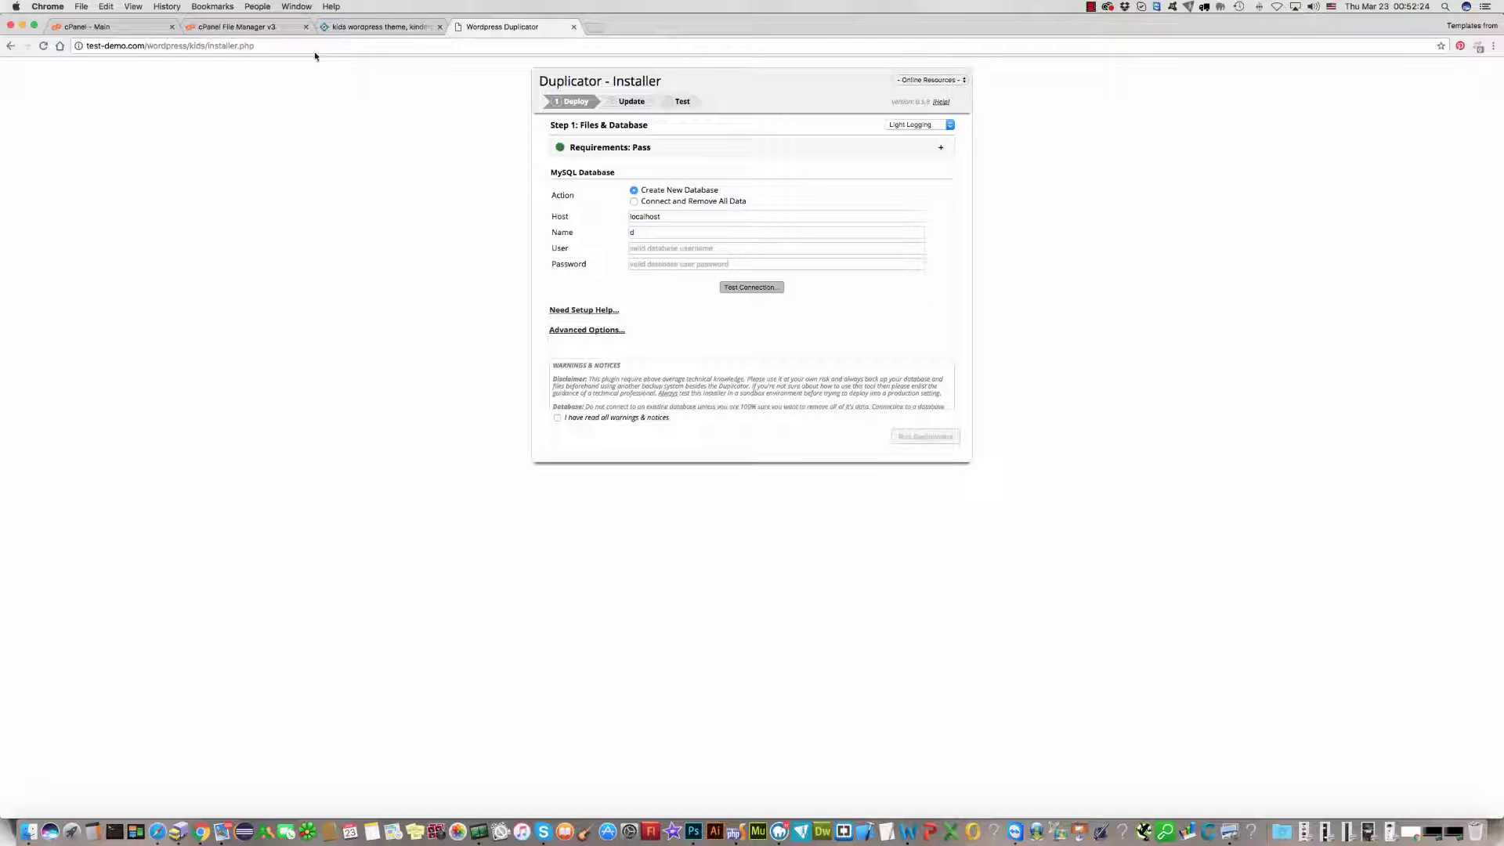
click(251, 27)
Step: Copy the existing database user name from the Current Users list on cPanel's MySQL Databases page
click(134, 28)
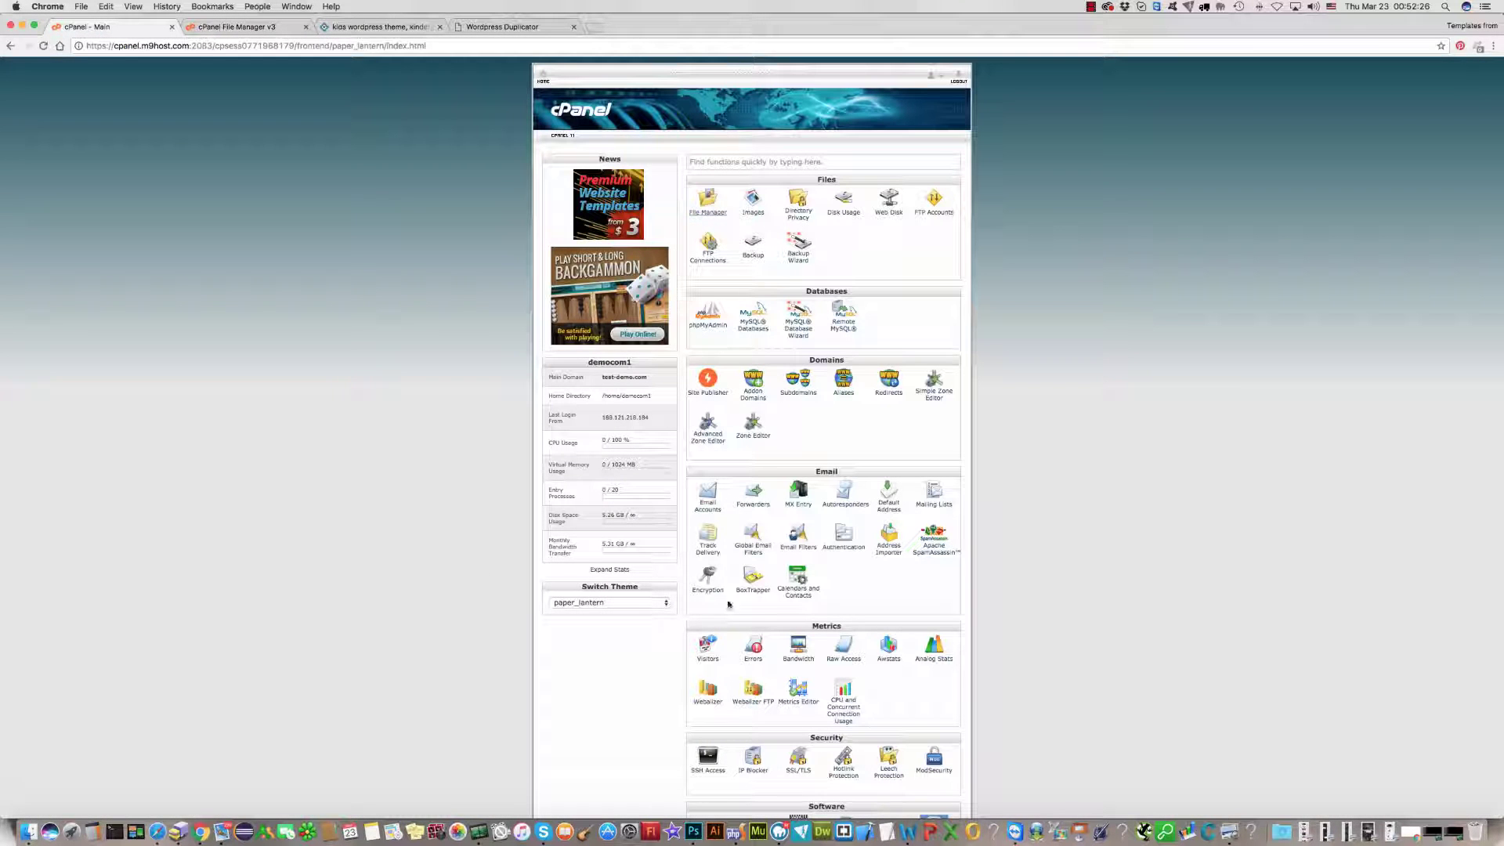
click(752, 324)
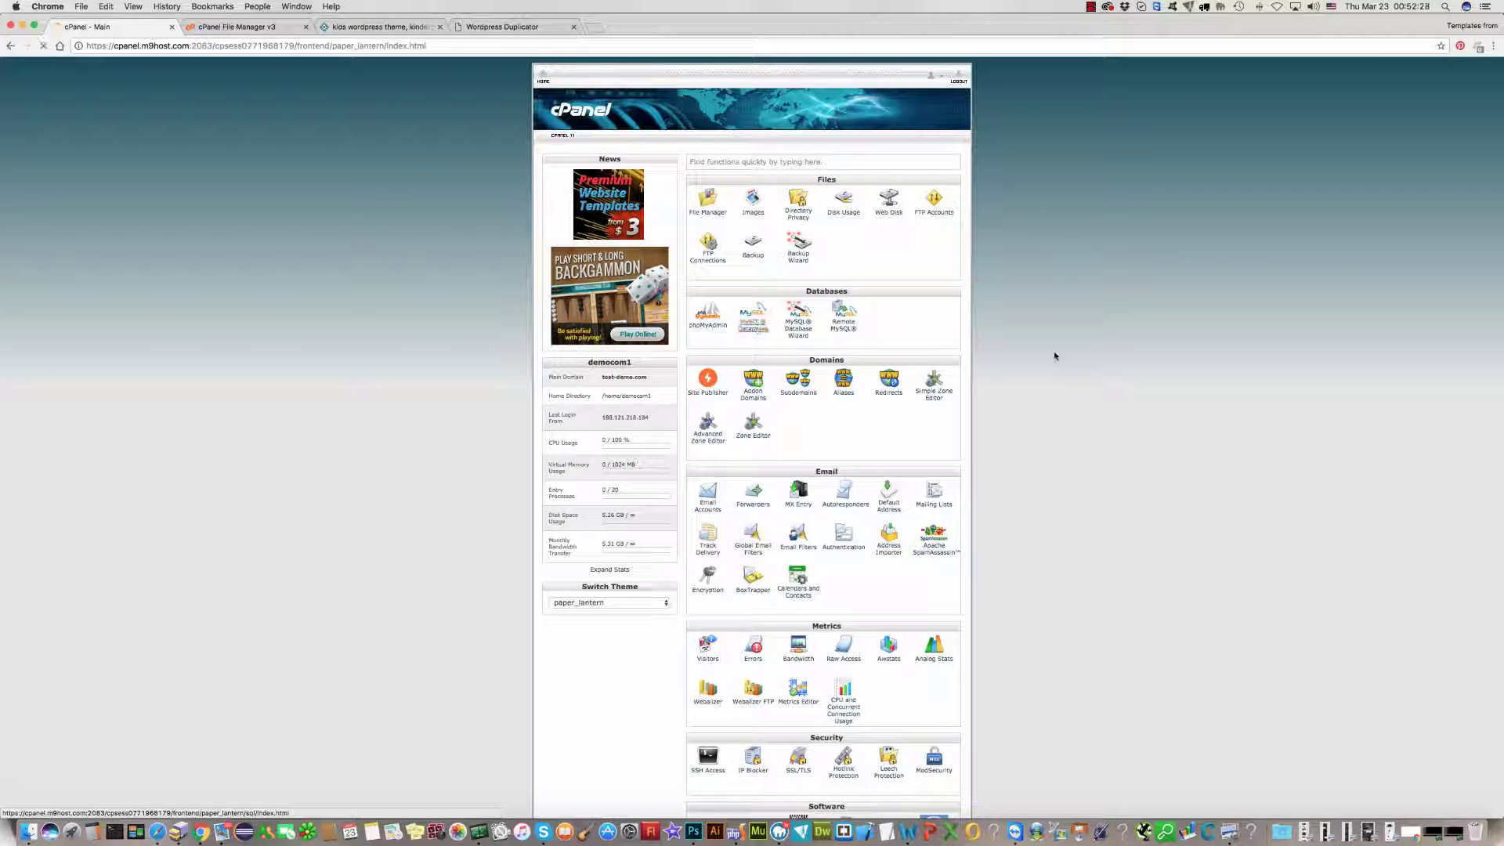
scroll(1054, 351, down, 5)
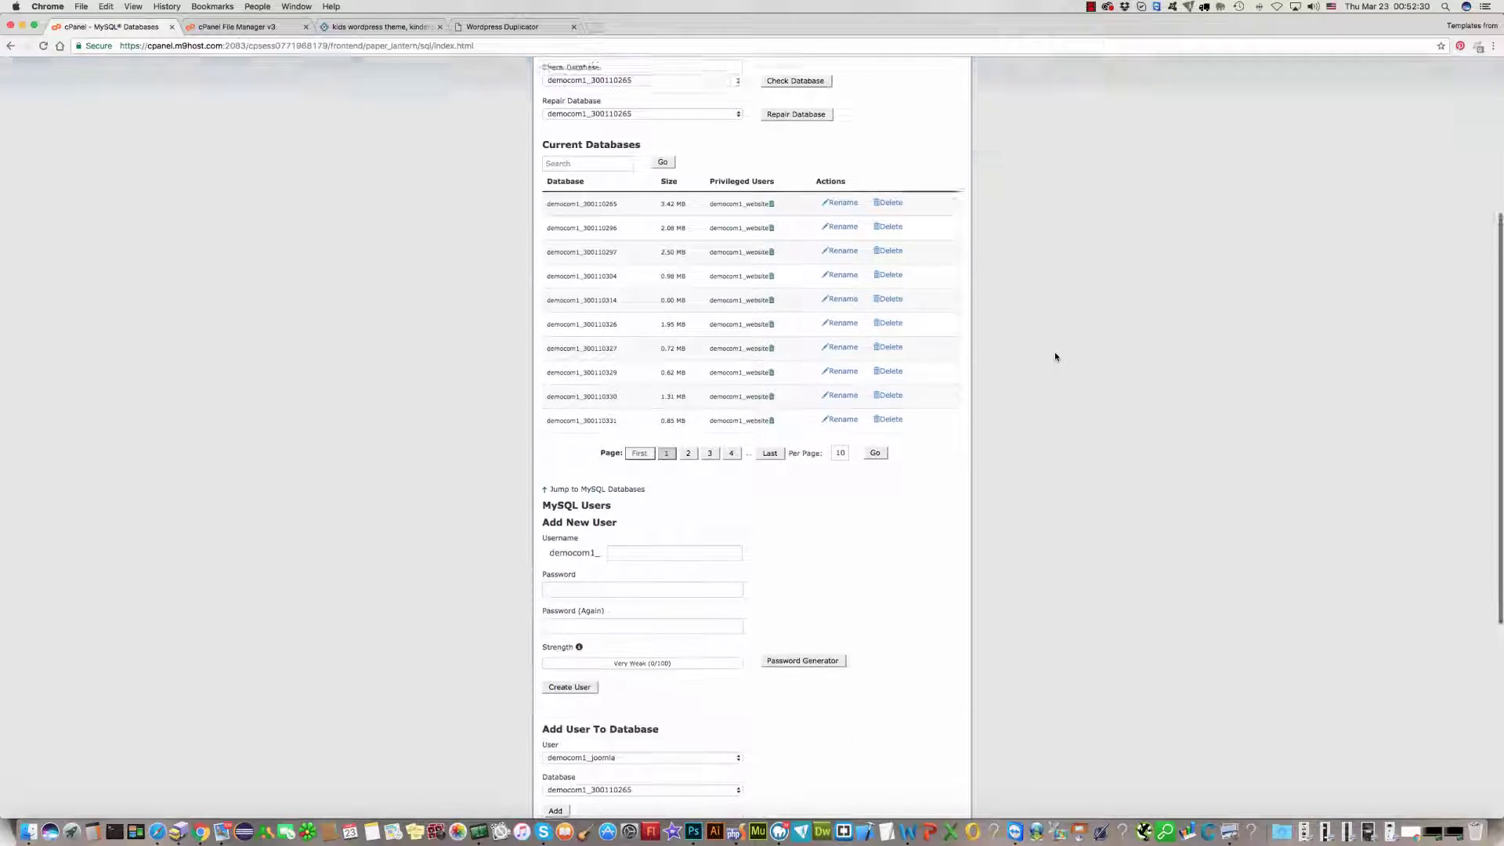
scroll(681, 396, down, 6)
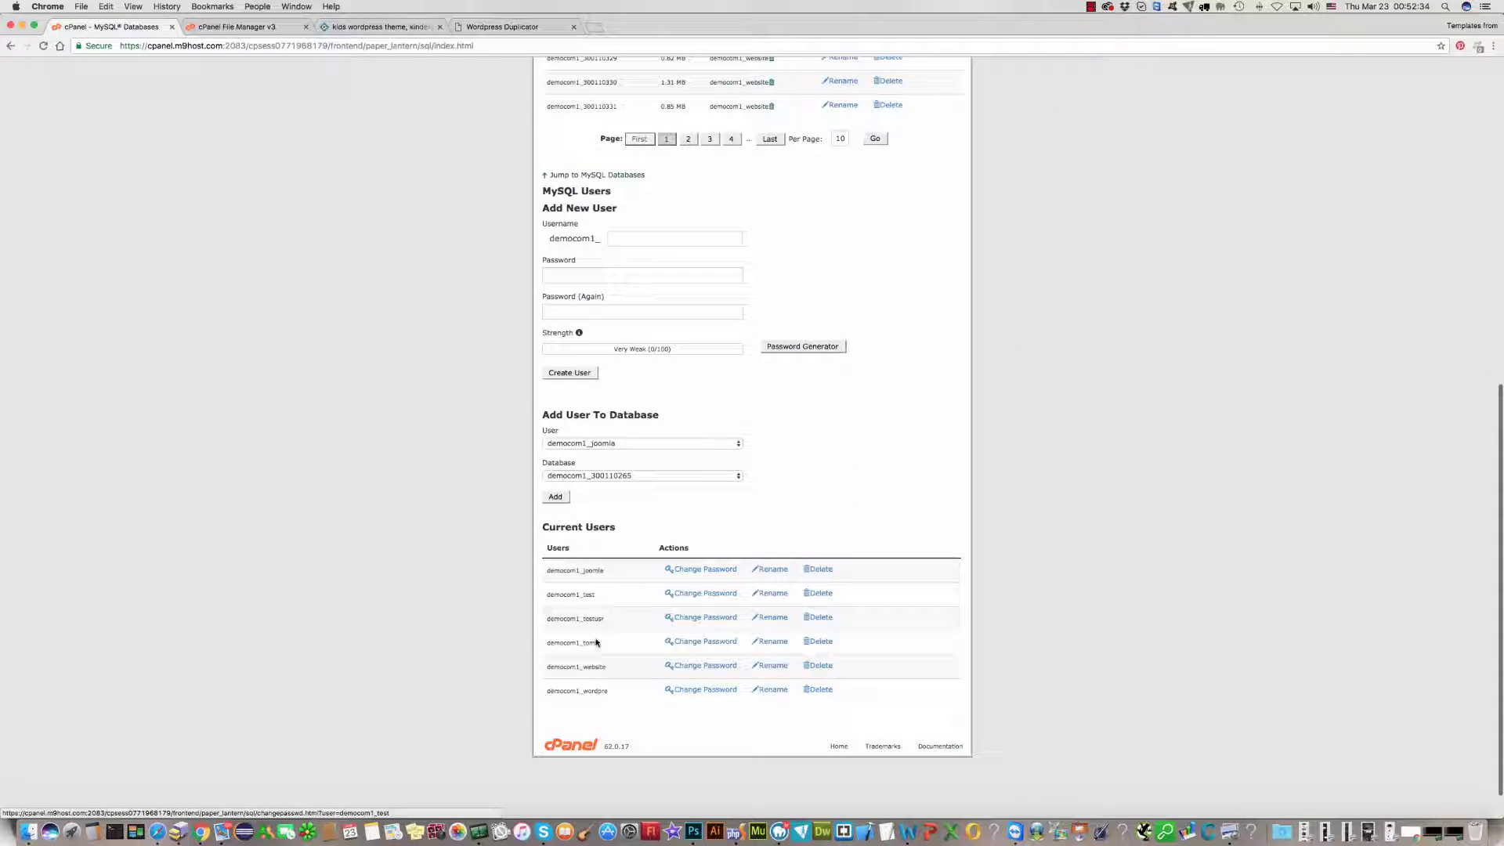
drag(597, 642, 539, 639)
key(super+c)
Step: Enter database name democom1_kids, paste the database user, and enter the database password
click(502, 26)
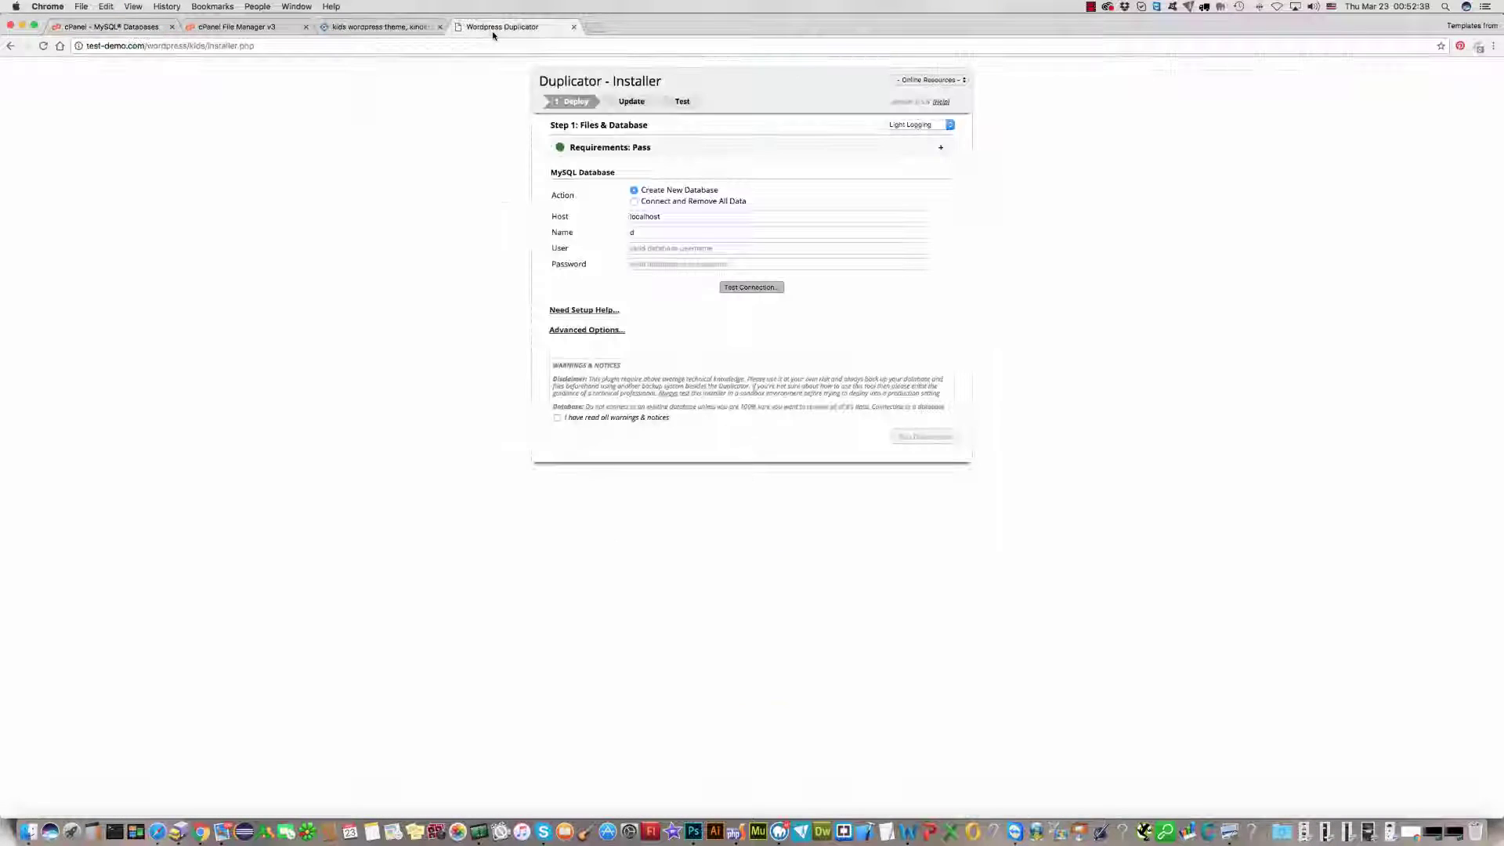
click(635, 234)
key(super+v)
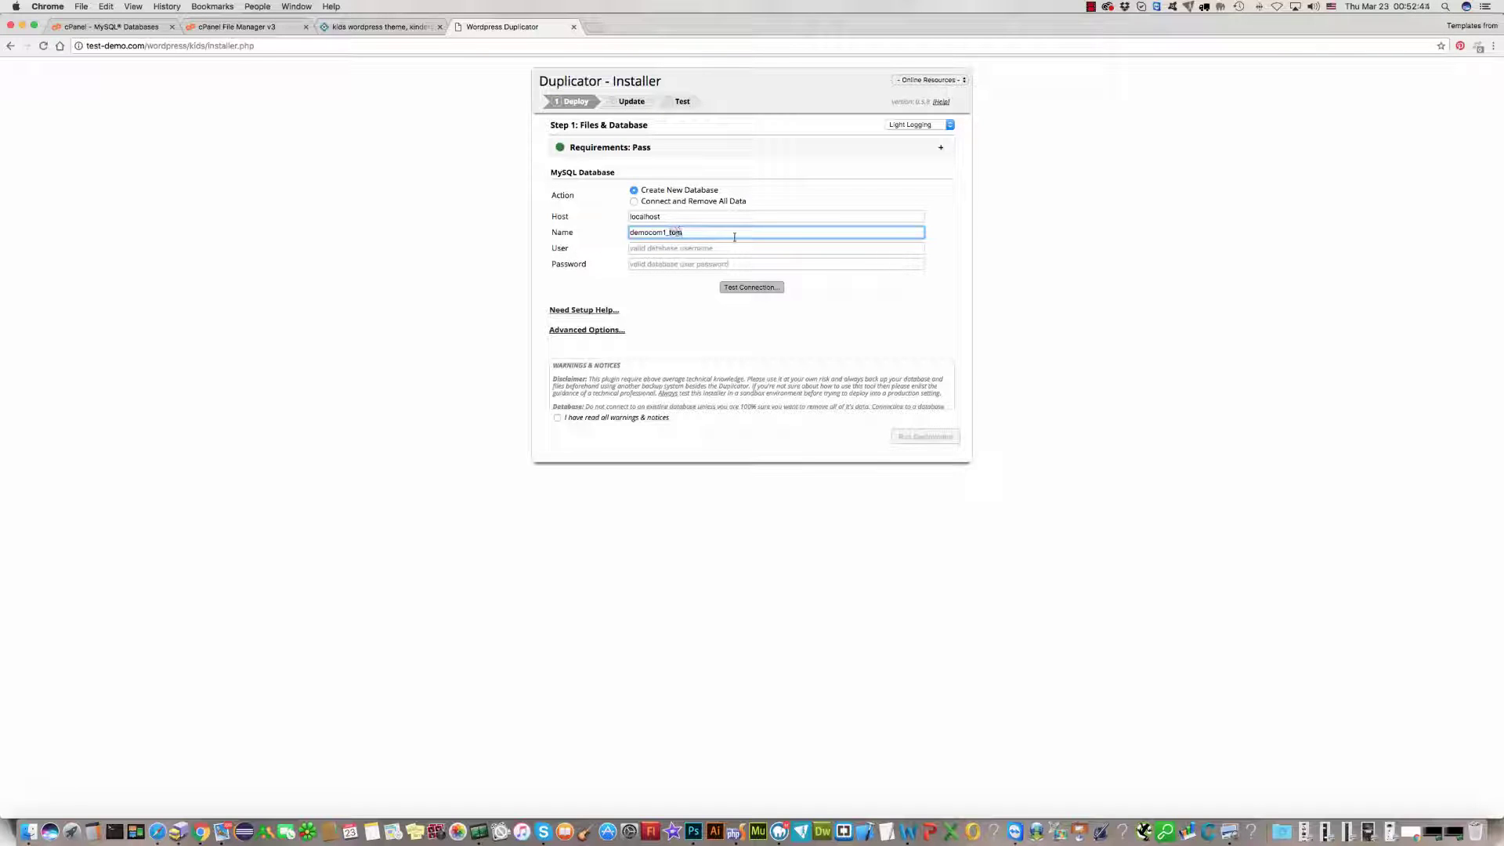
text(kids)
key(Tab)
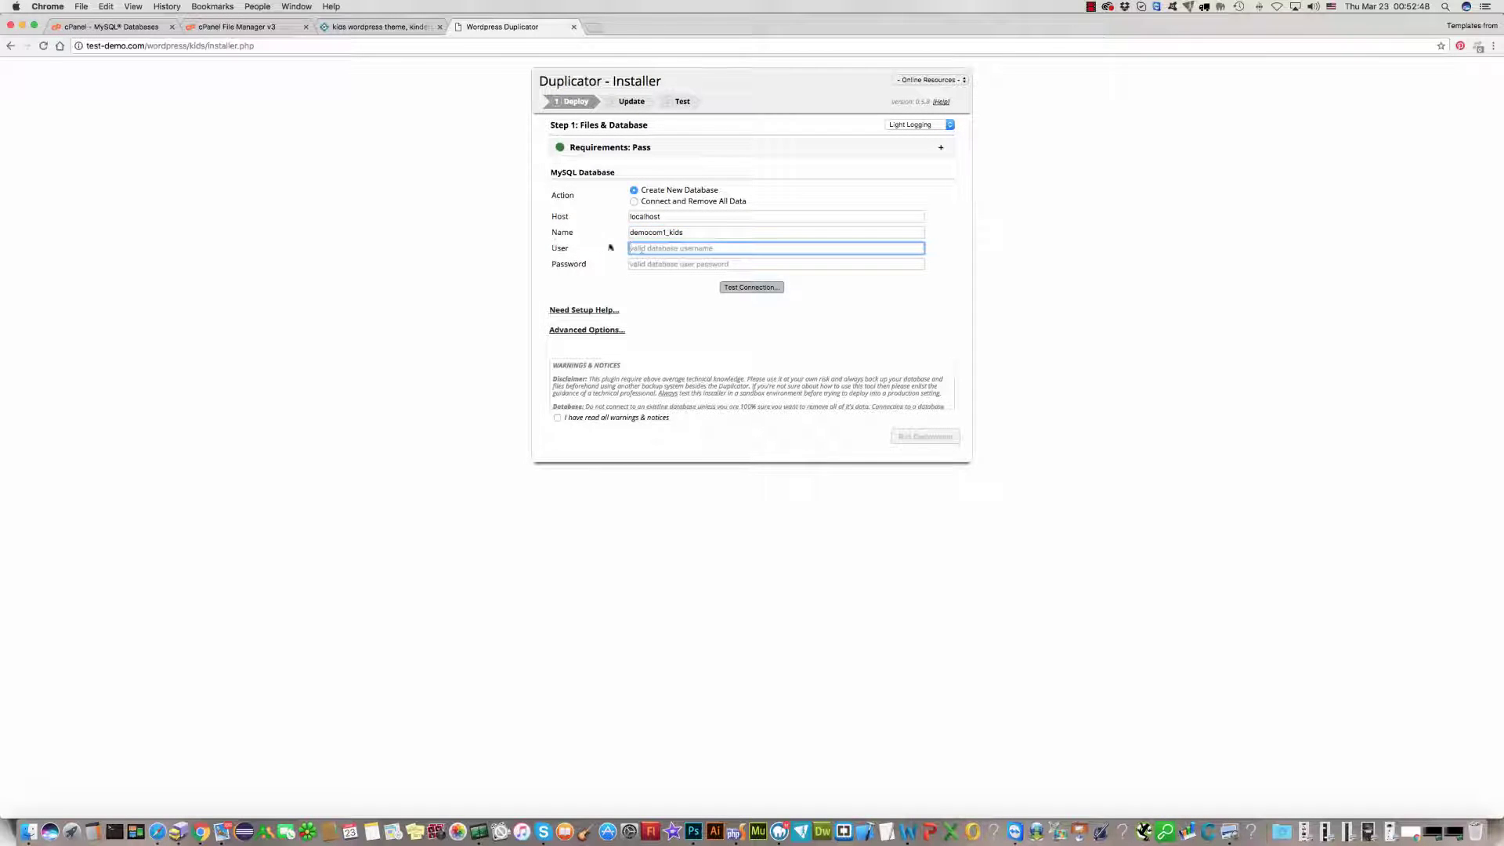
key(super+v)
click(646, 265)
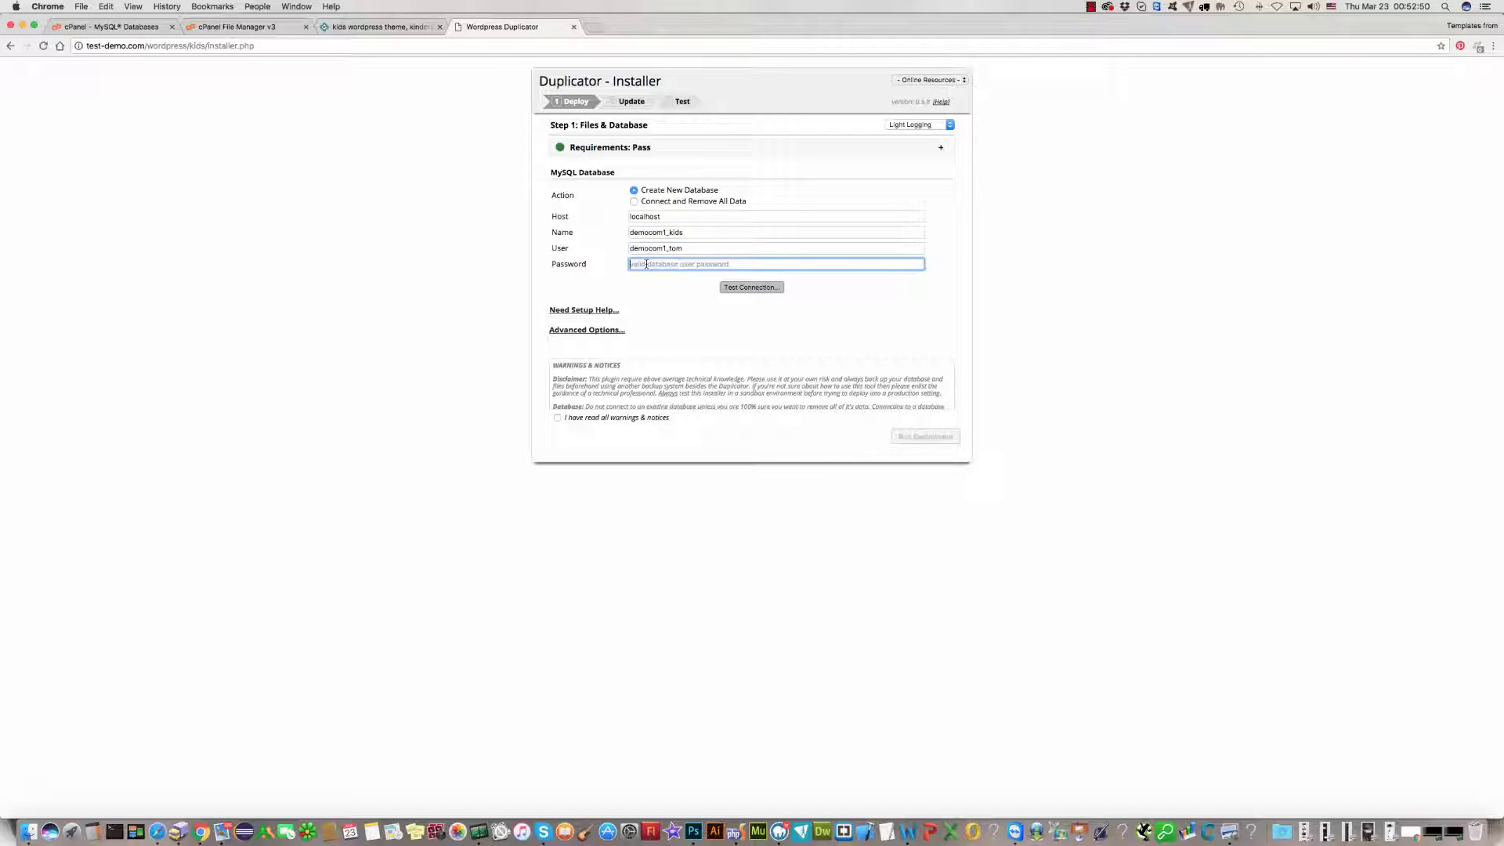
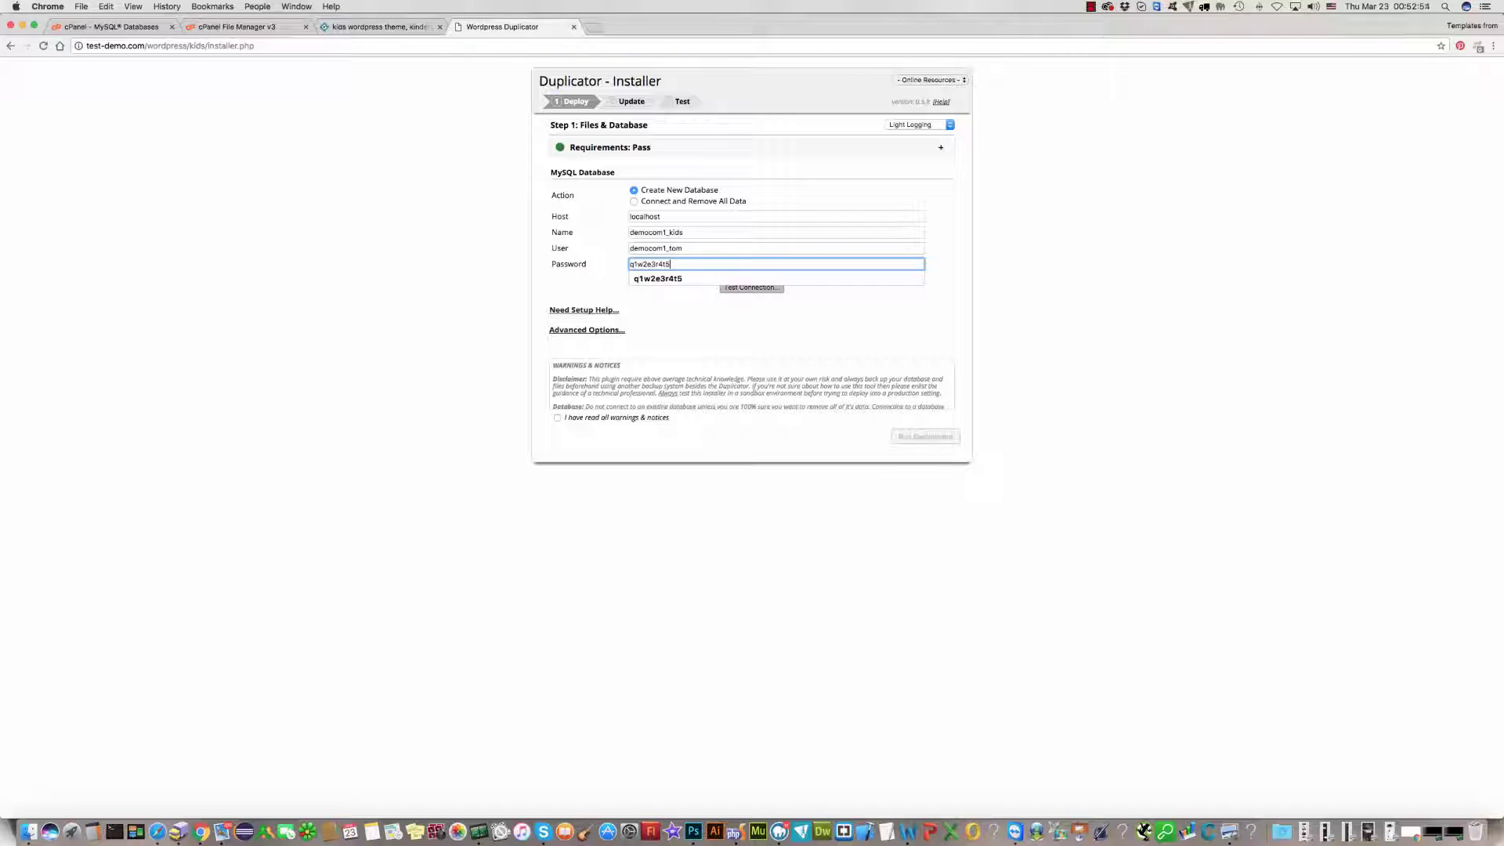
click(656, 280)
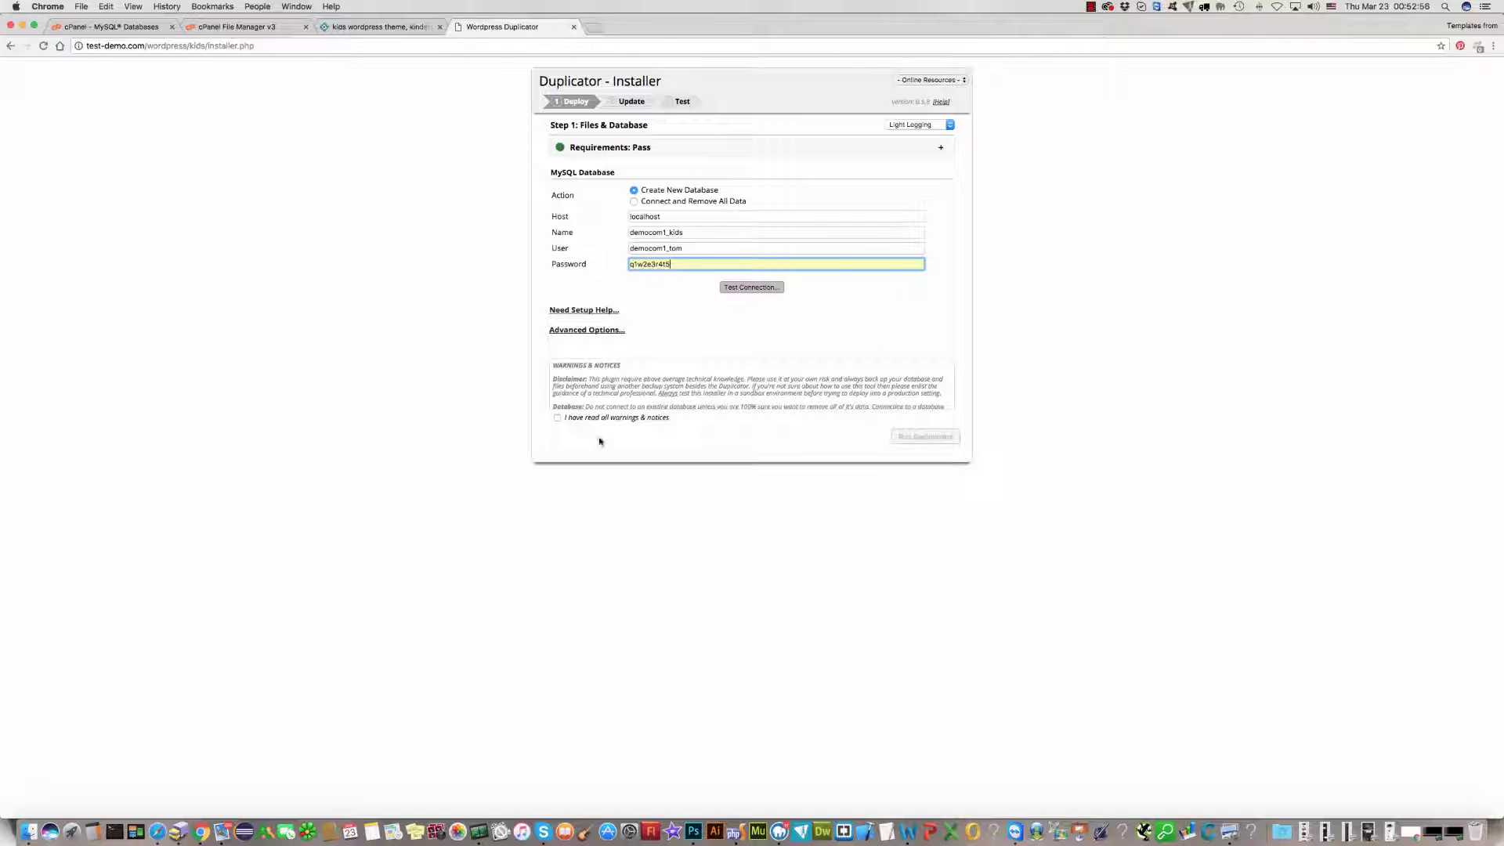
Step: Acknowledge the warnings and notices, then confirm the database connection test succeeds
click(557, 418)
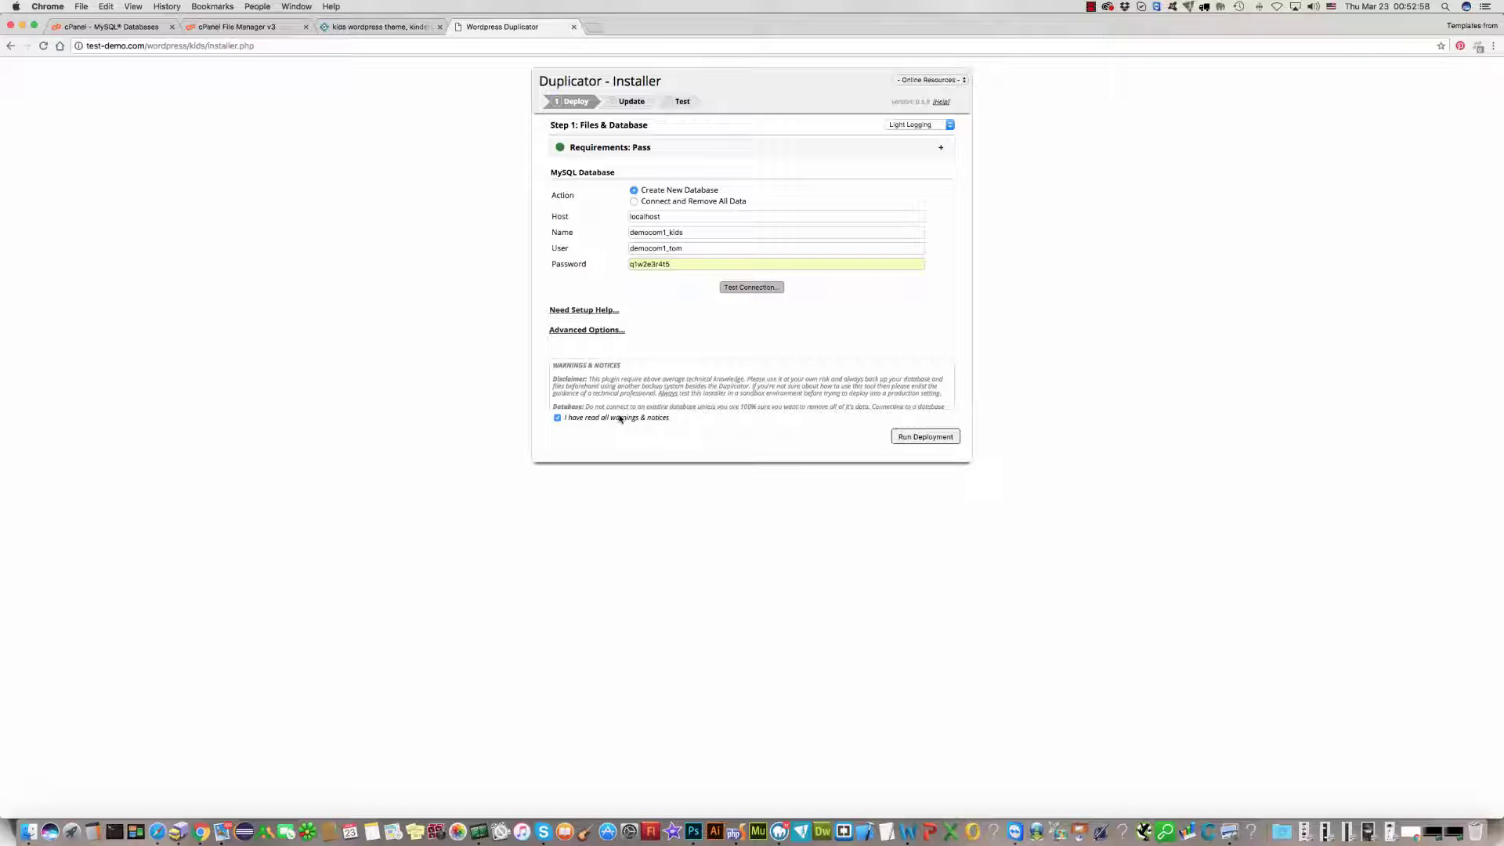
click(752, 288)
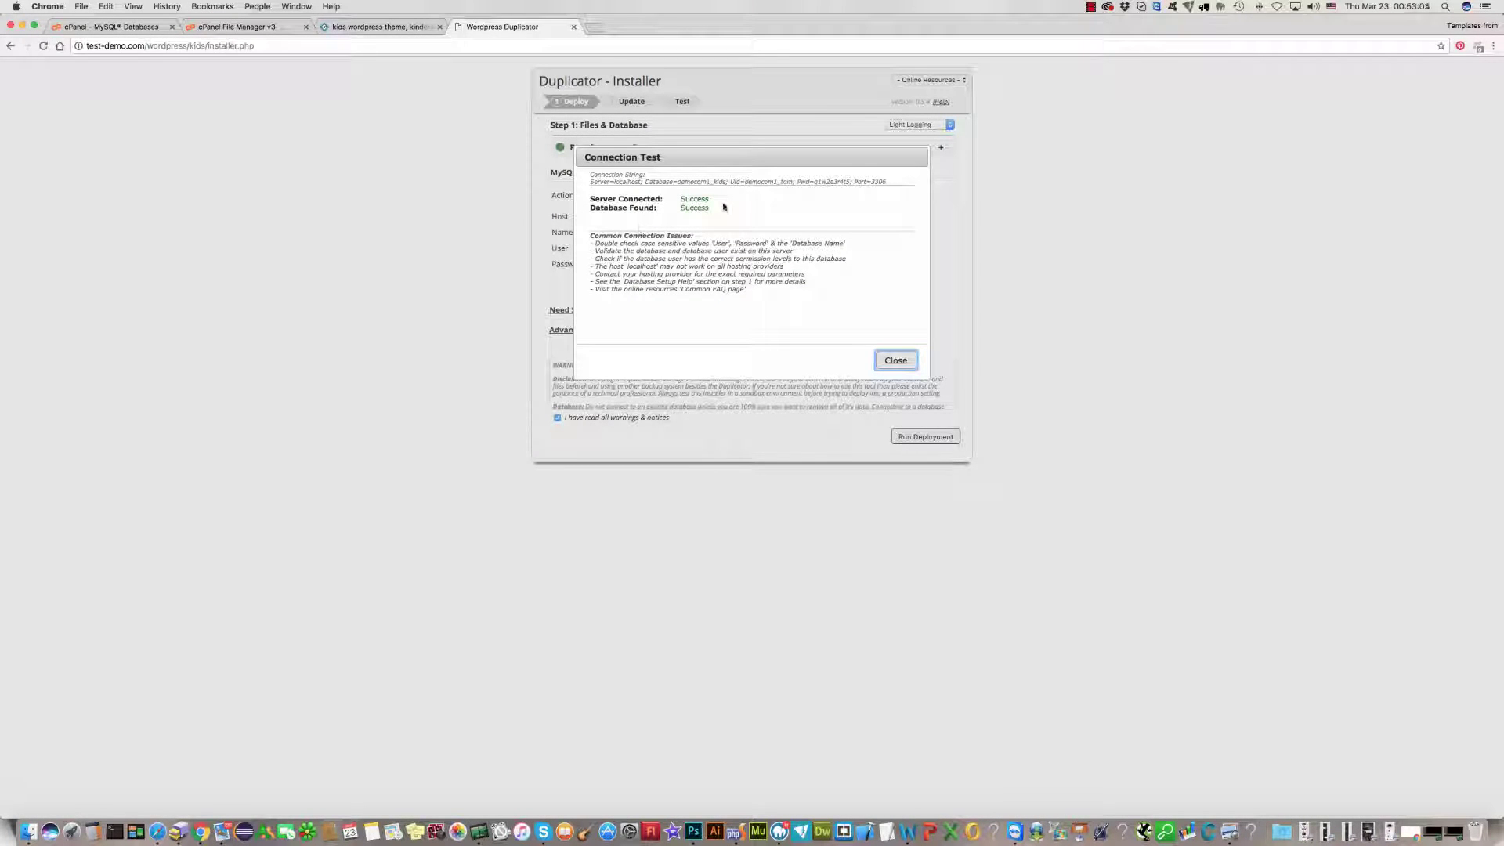
click(894, 361)
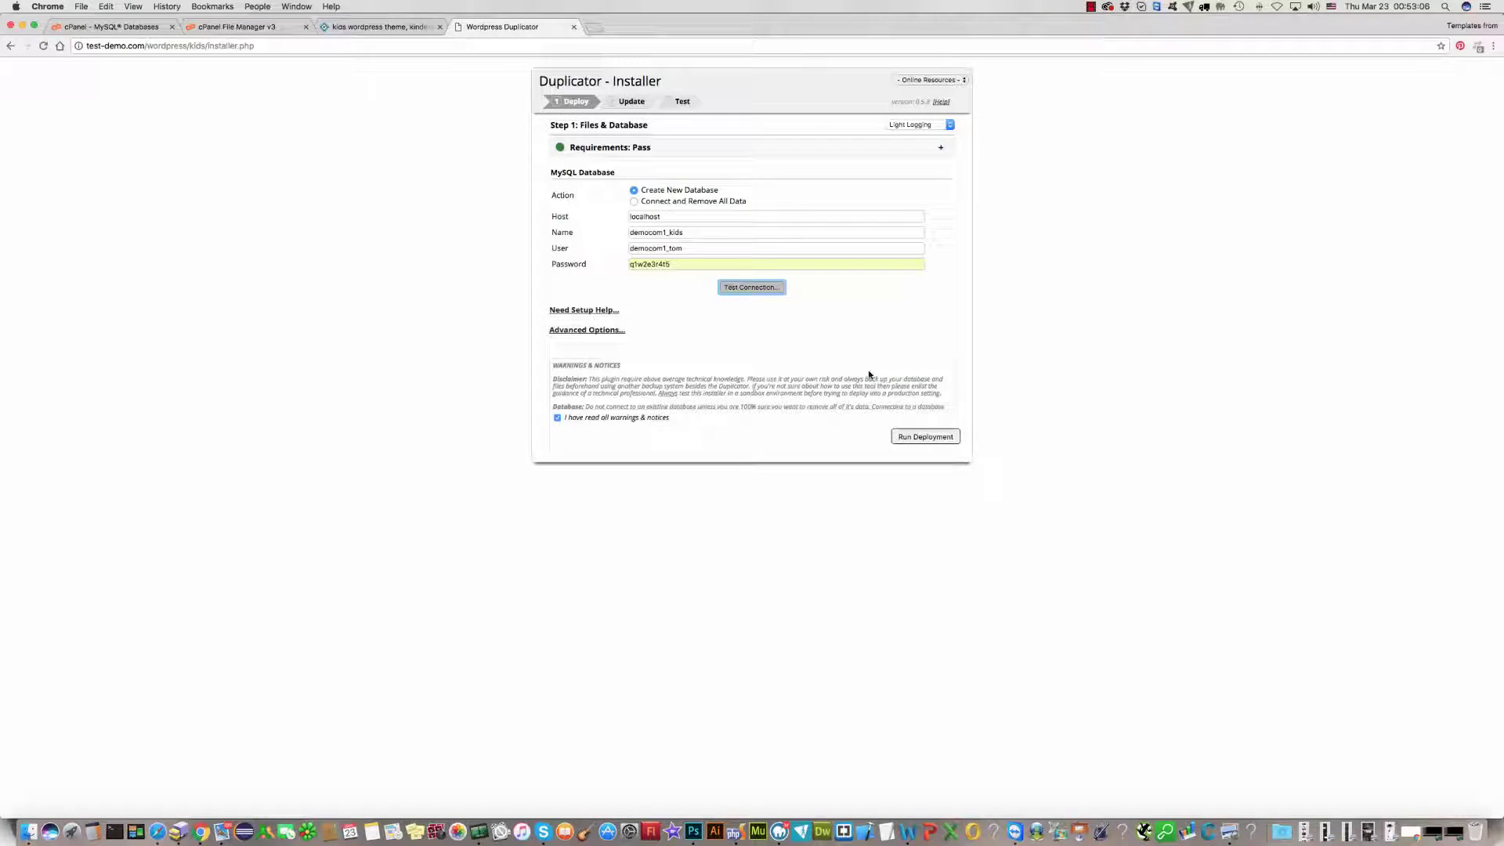
Step: Run the deployment of files and database, confirming the database settings
click(928, 440)
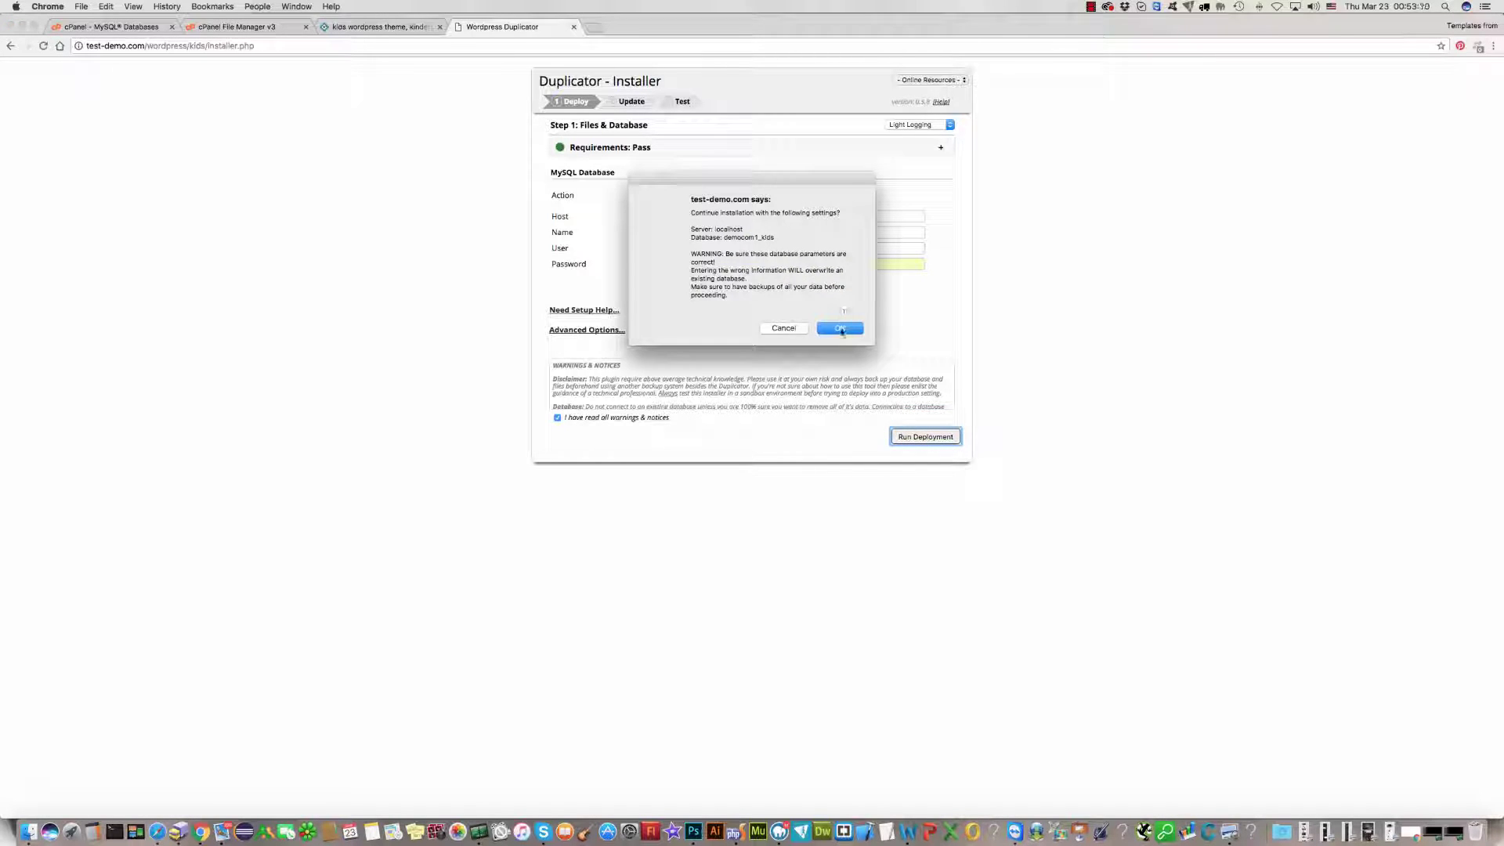
click(840, 328)
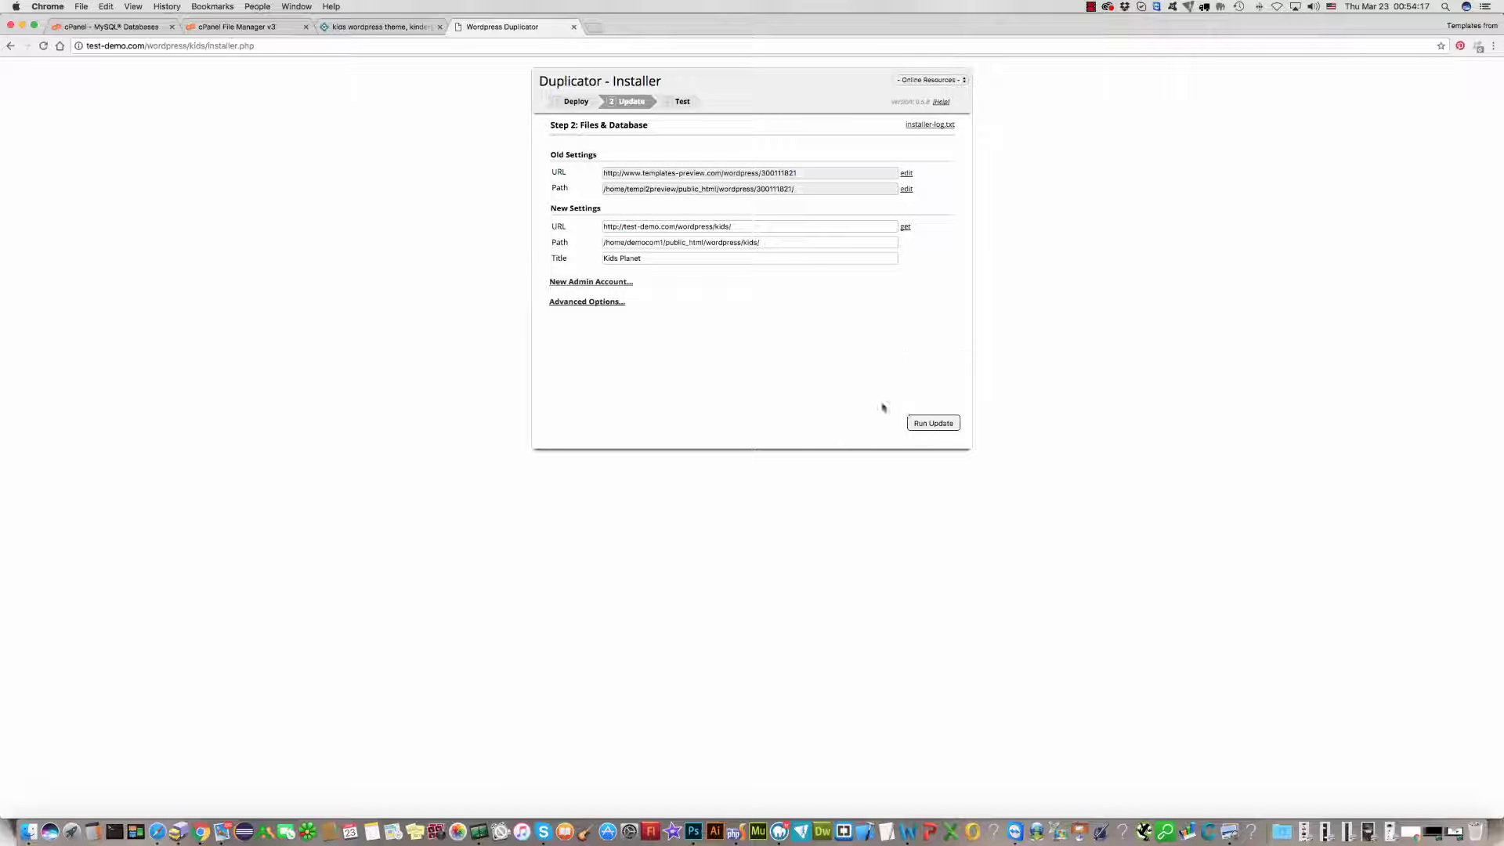
Step: Run the URL and path update, then delete the leftover installer files
click(933, 424)
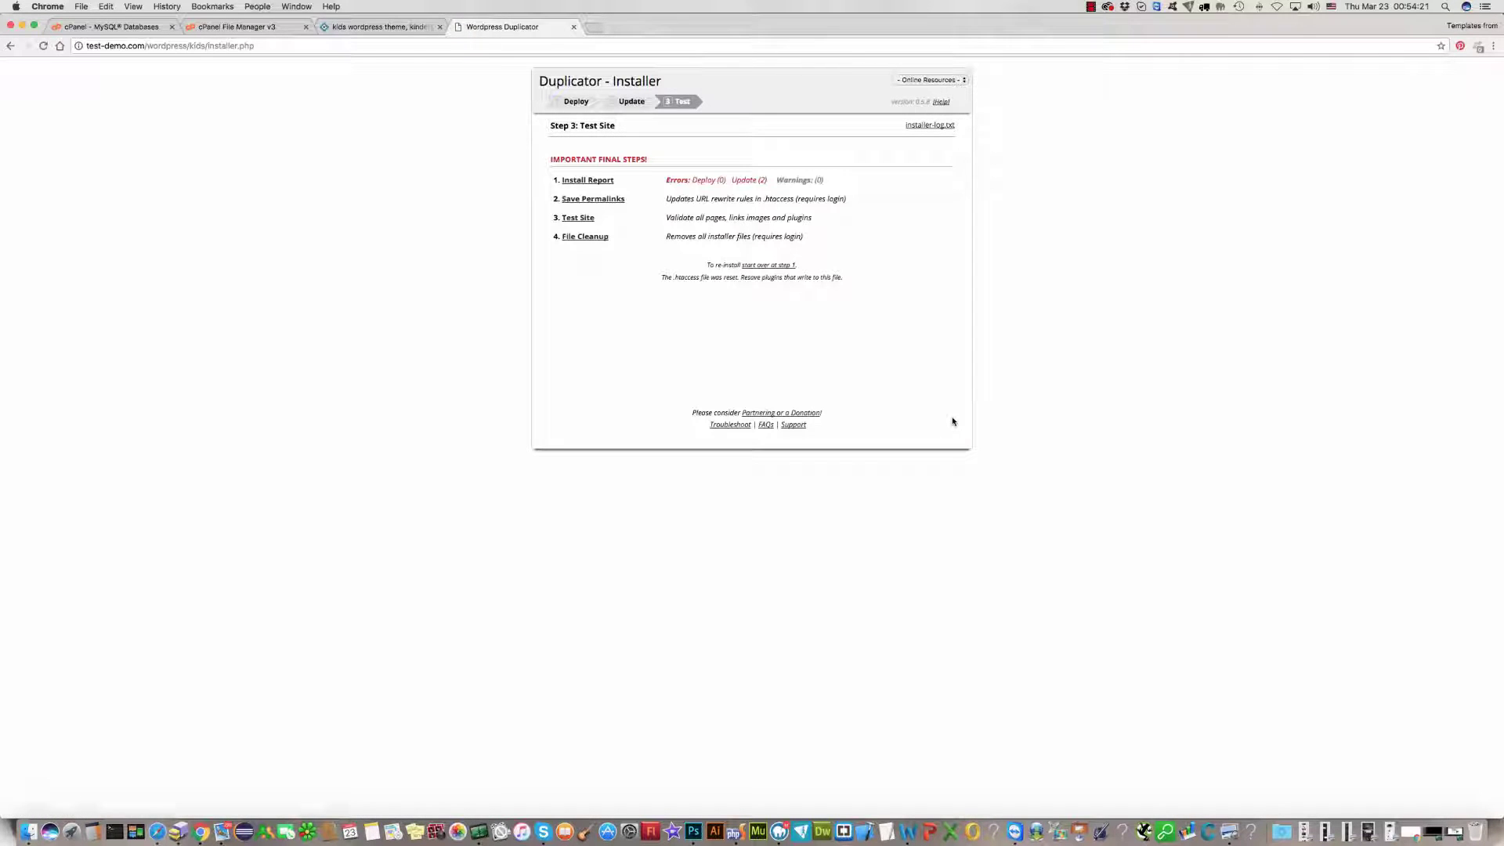
click(581, 238)
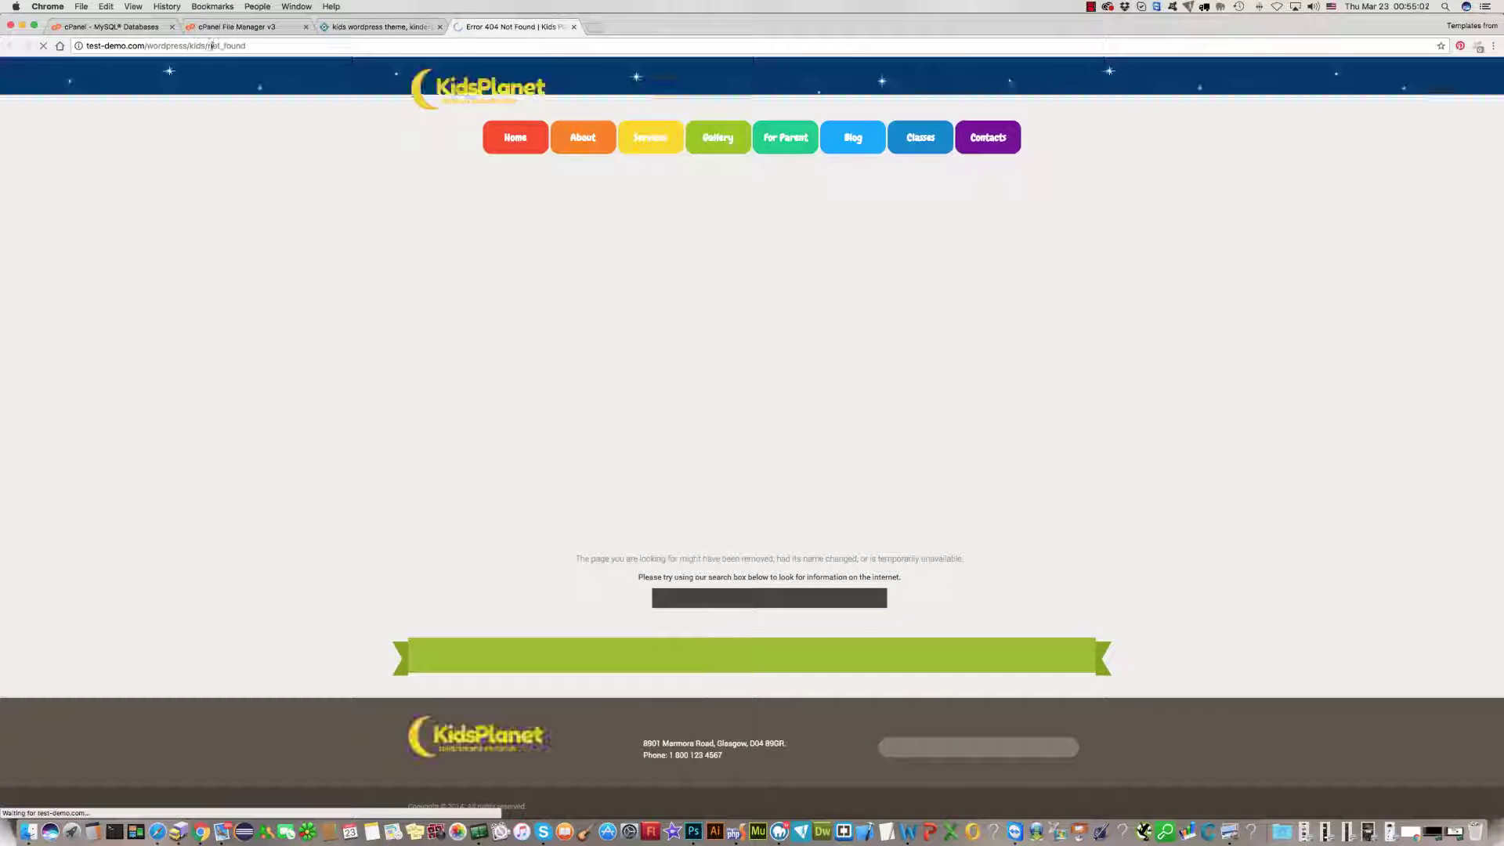
Step: Remove 'not_found' from the address to load the Kids Planet home page at test-demo.com/wordpress/kids/
double_click(221, 46)
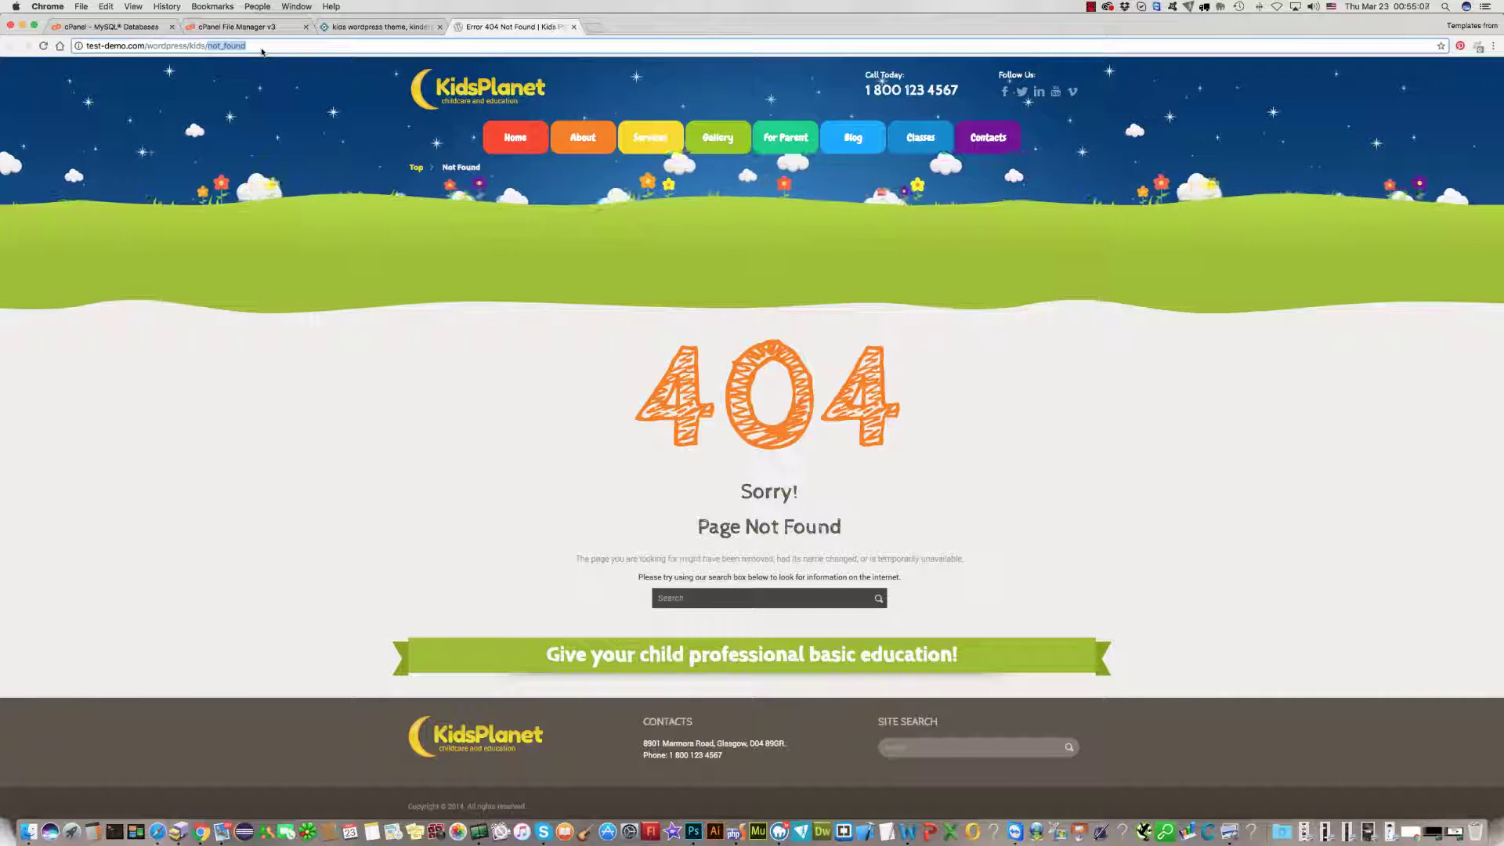
key(BackSpace)
key(Return)
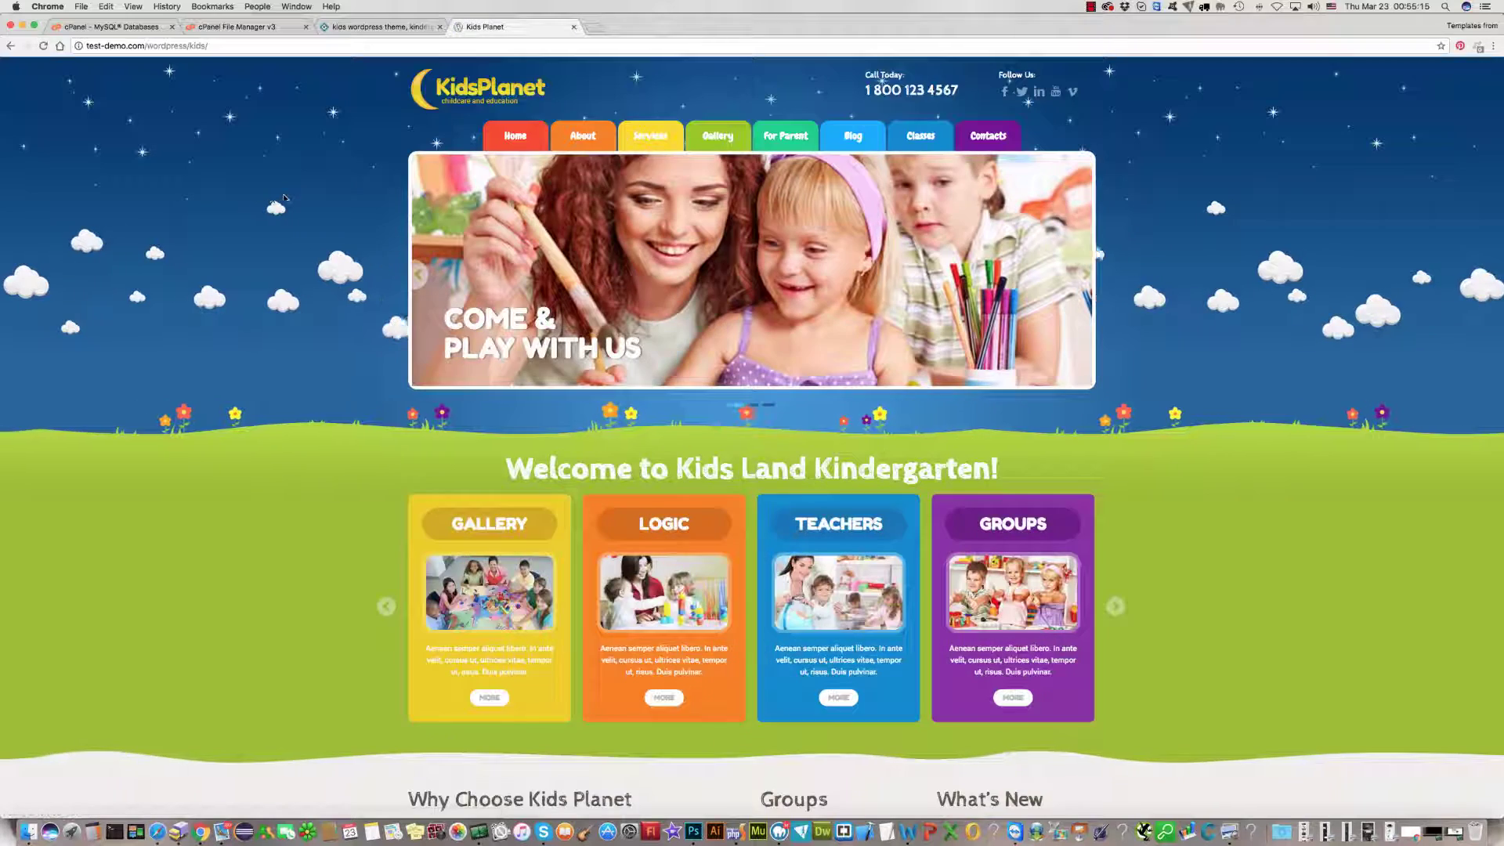
scroll(283, 199, down, 2)
scroll(752, 439, down, 2)
scroll(752, 438, up, 4)
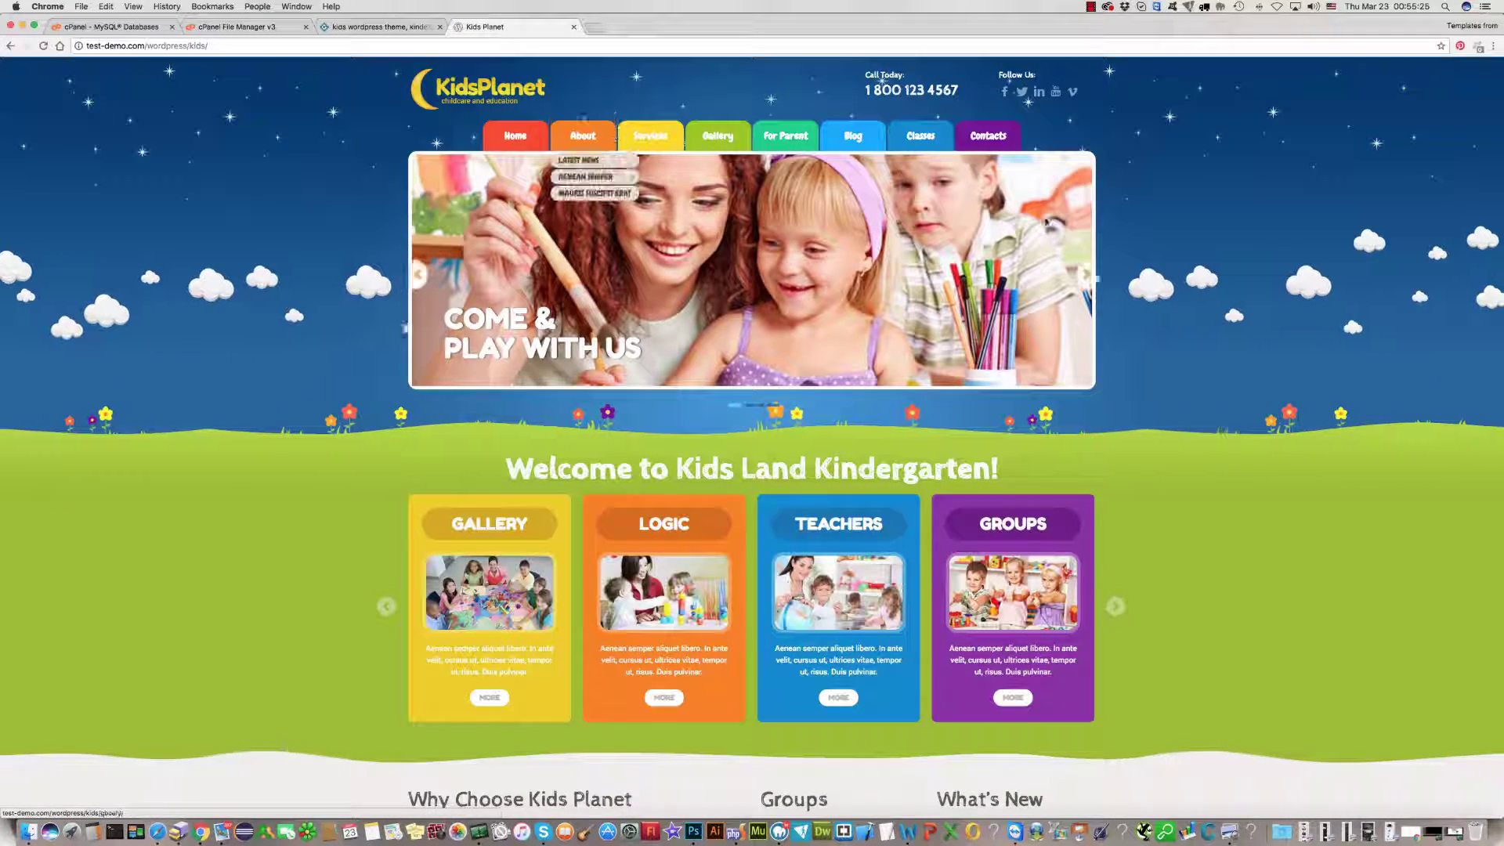